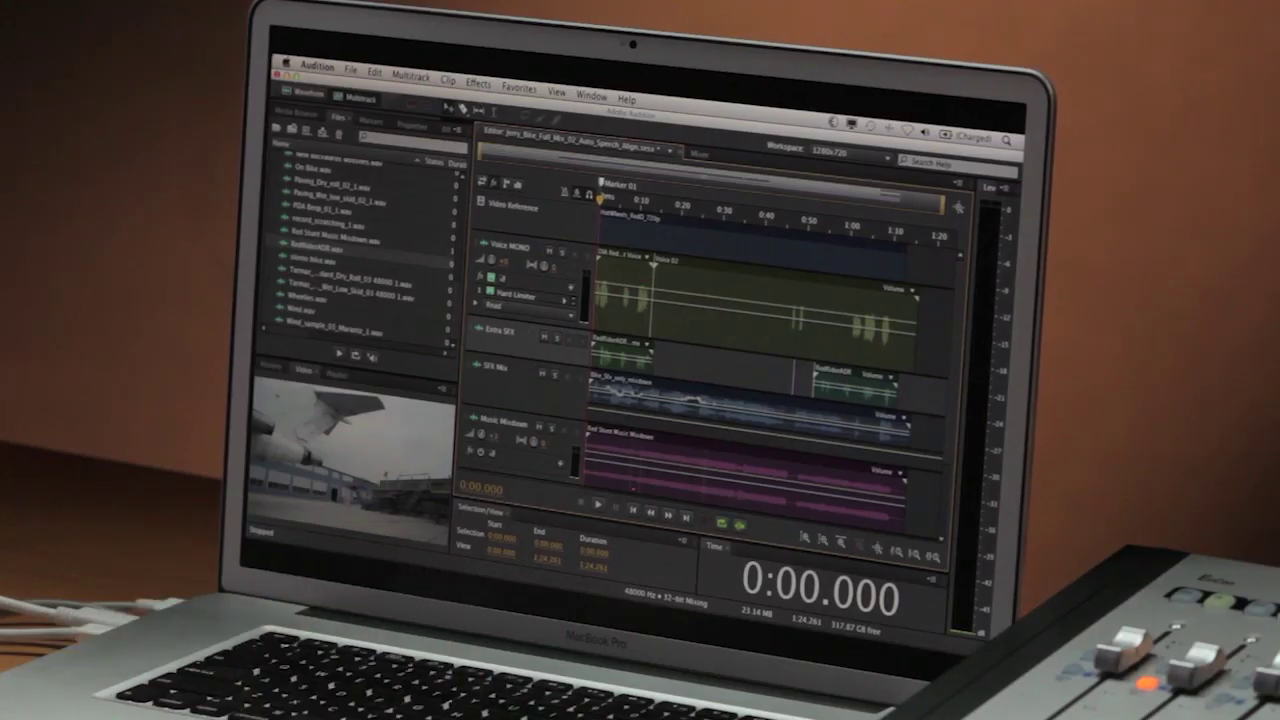
Create a multitrack session named 'VoiceOver' using the Radio VO with Music Ducking template.
left_click(350, 69)
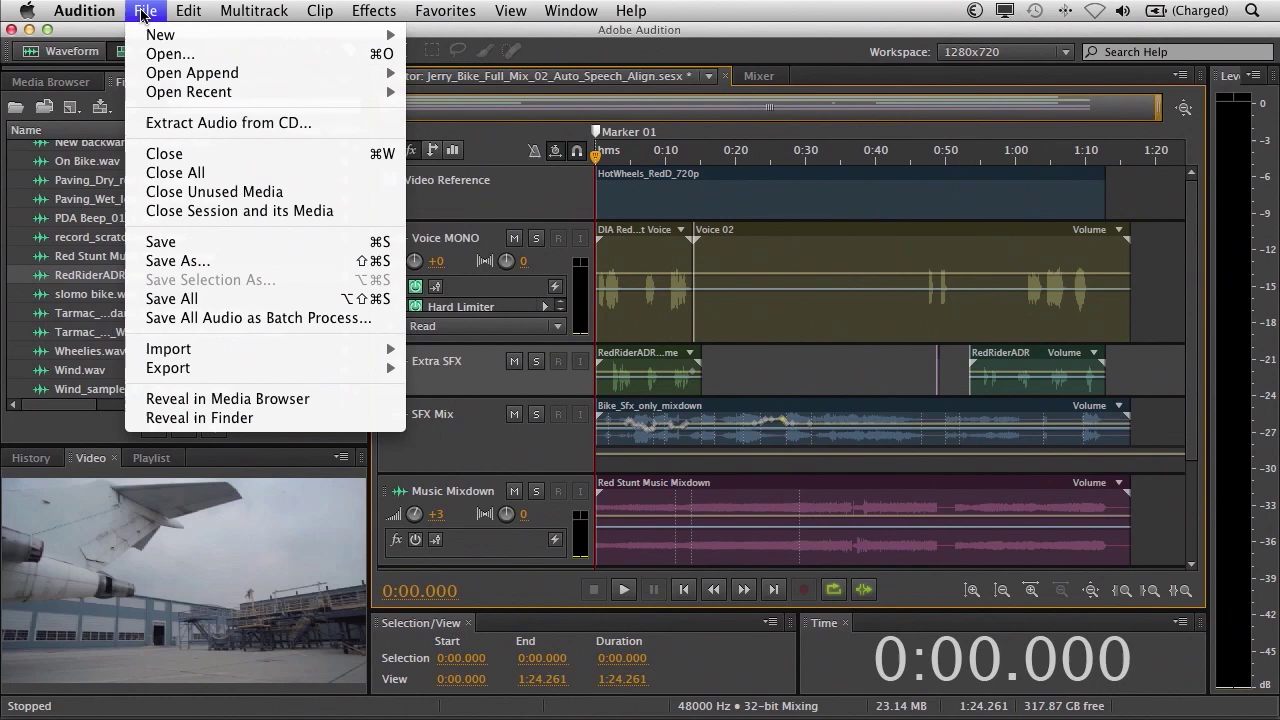
mouse_move(105, 42)
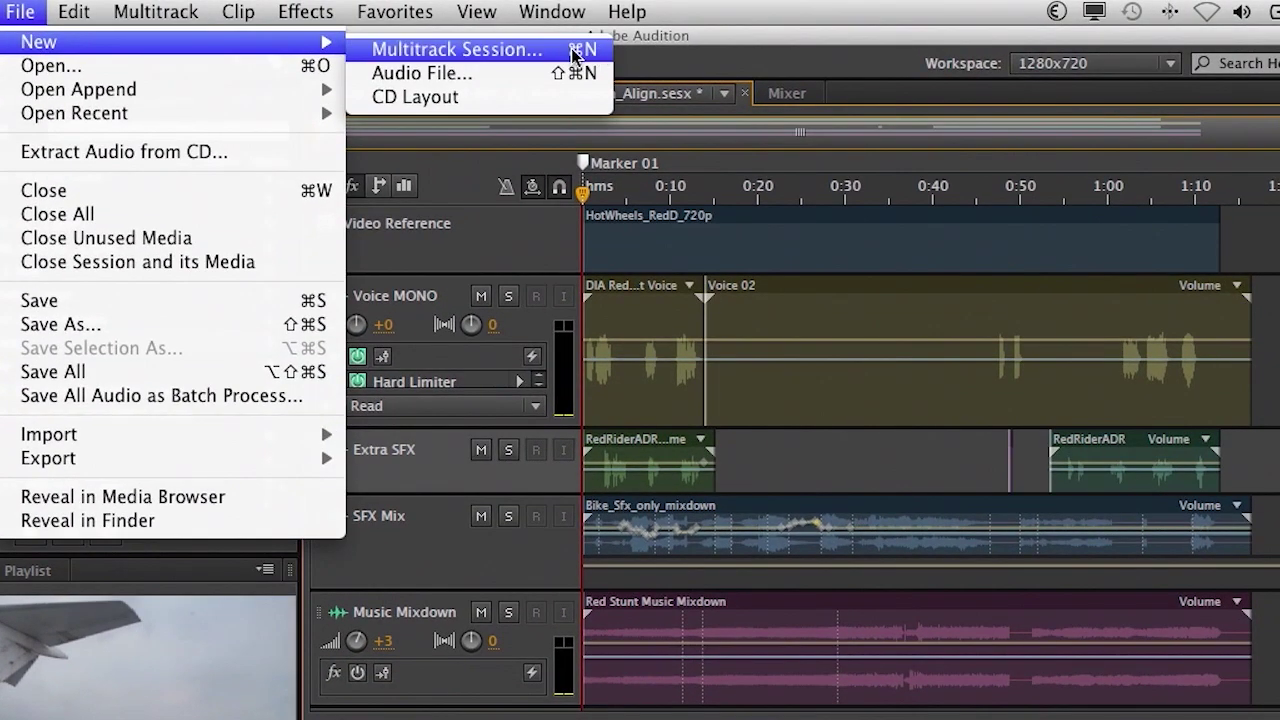
left_click(455, 49)
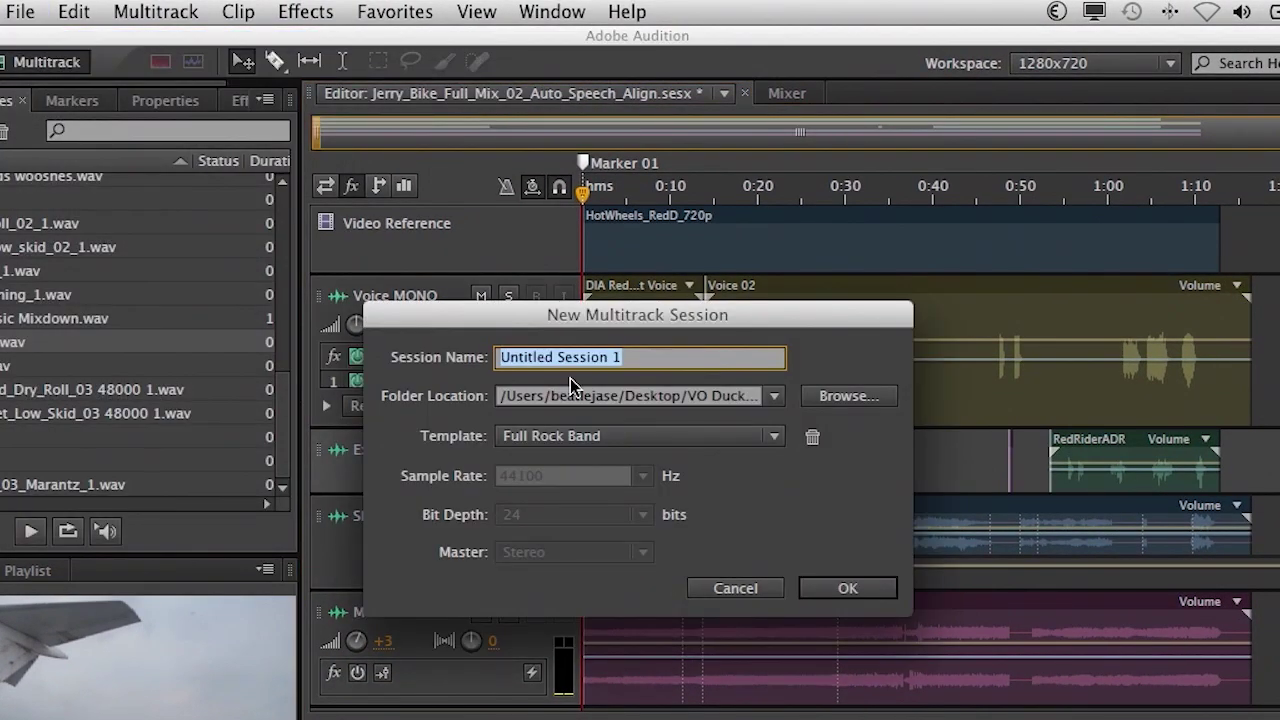
type("Voice")
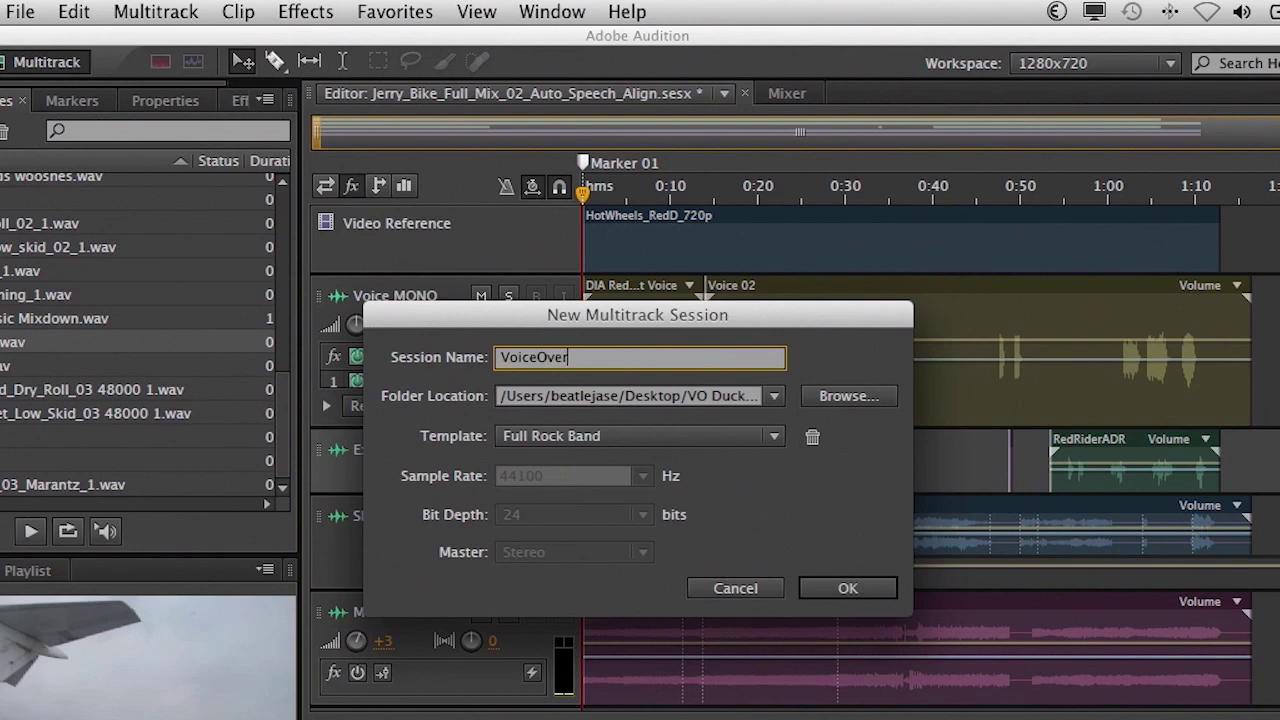
type("Over")
left_click(775, 436)
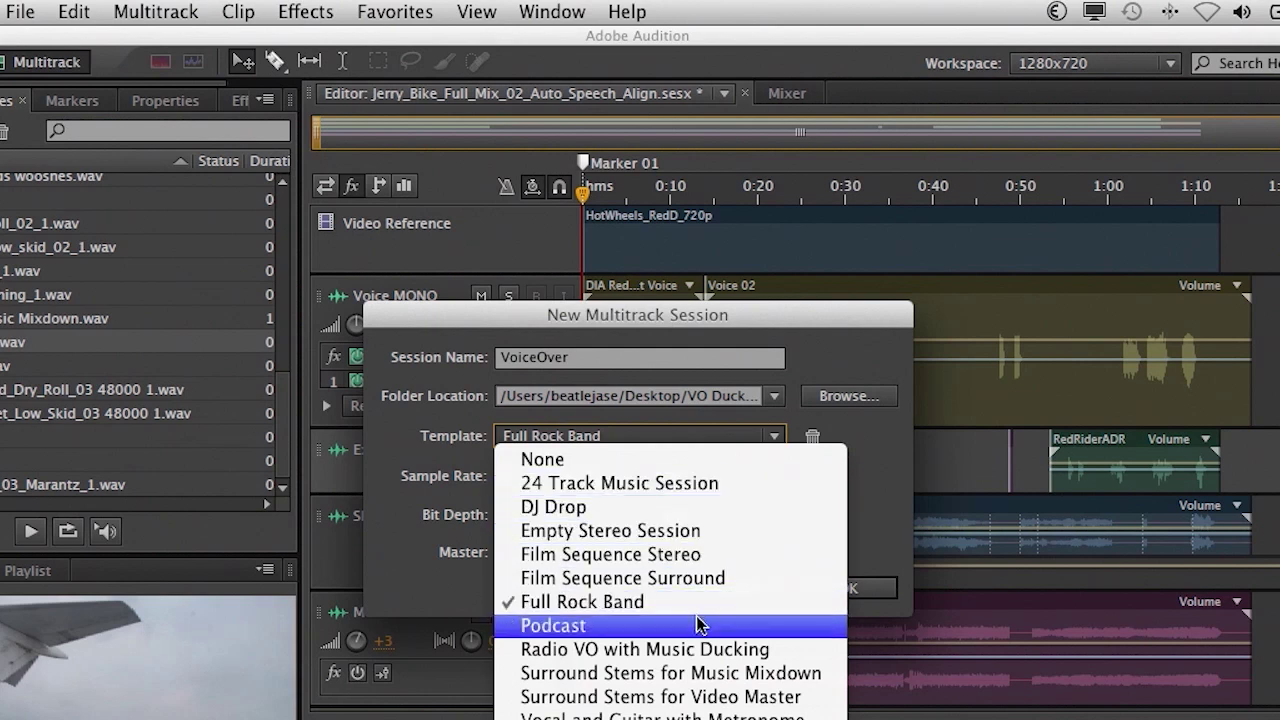
left_click(805, 650)
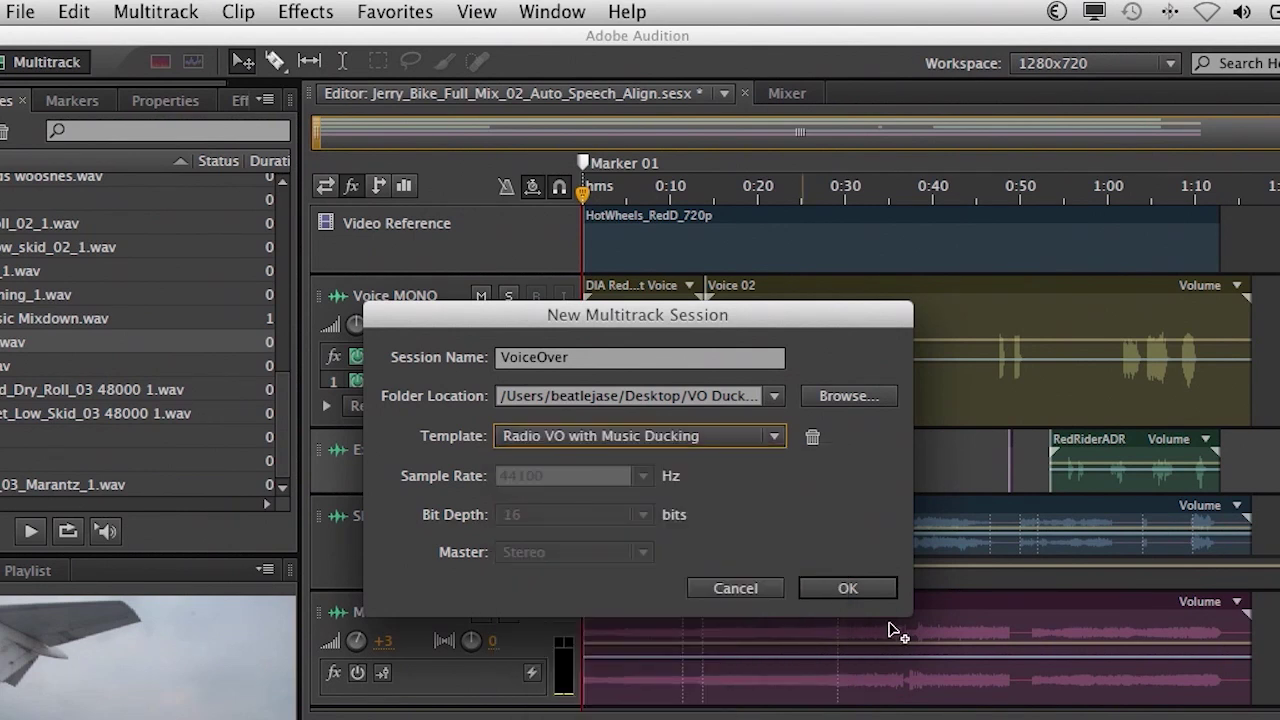
left_click(845, 590)
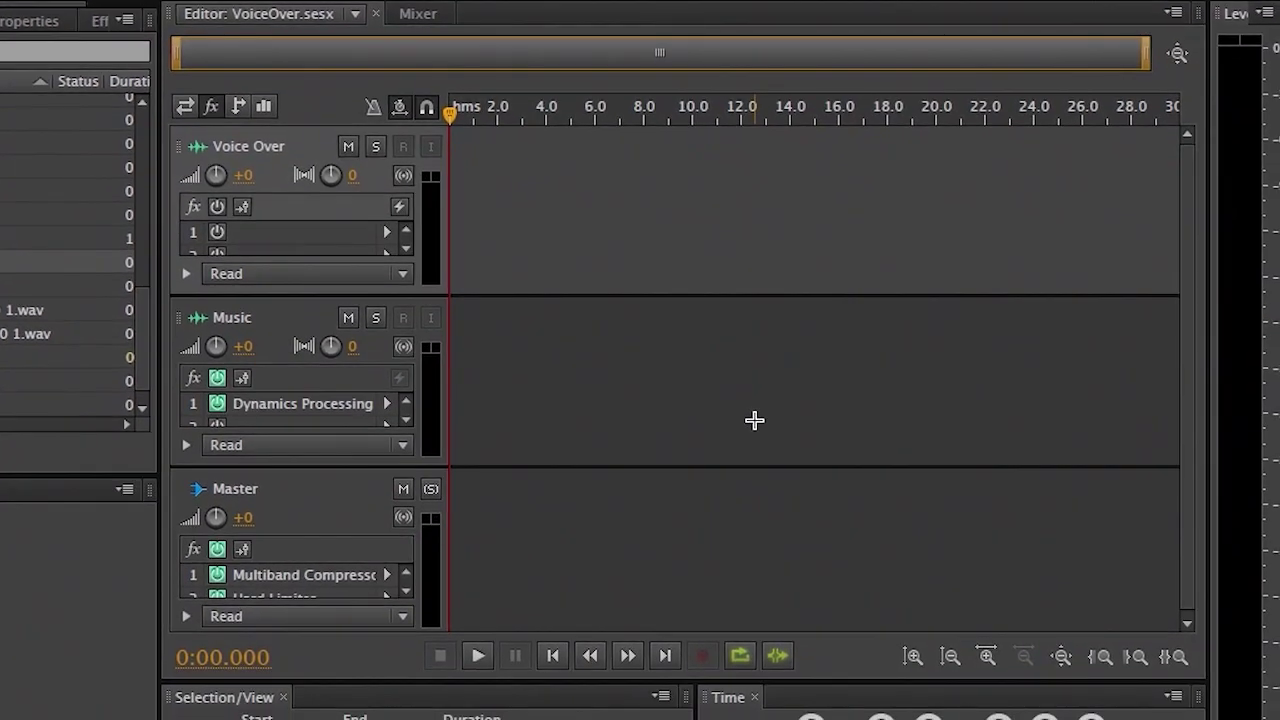
Show the VoiceOver session in the Mixer with its Voice Over, Music and Master strips.
left_click(419, 13)
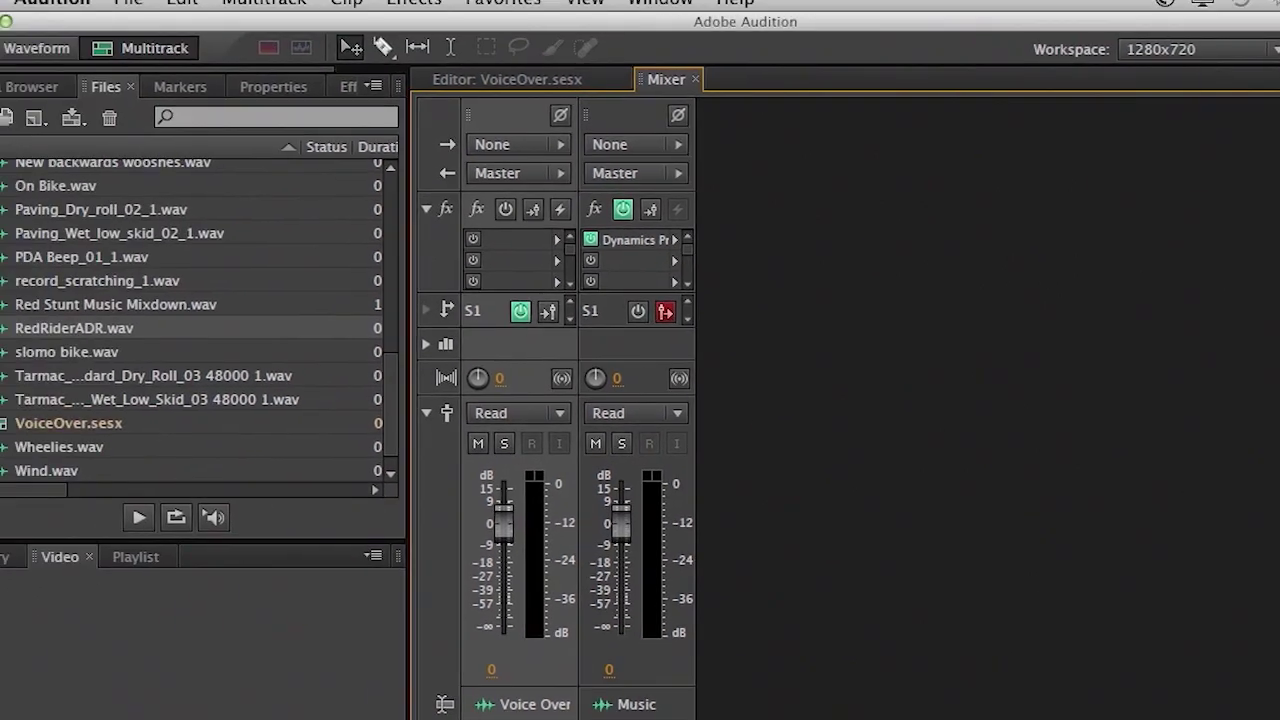
Create a new multitrack session from the Full Rock Band template.
left_click(97, 11)
left_click(172, 12)
mouse_move(490, 40)
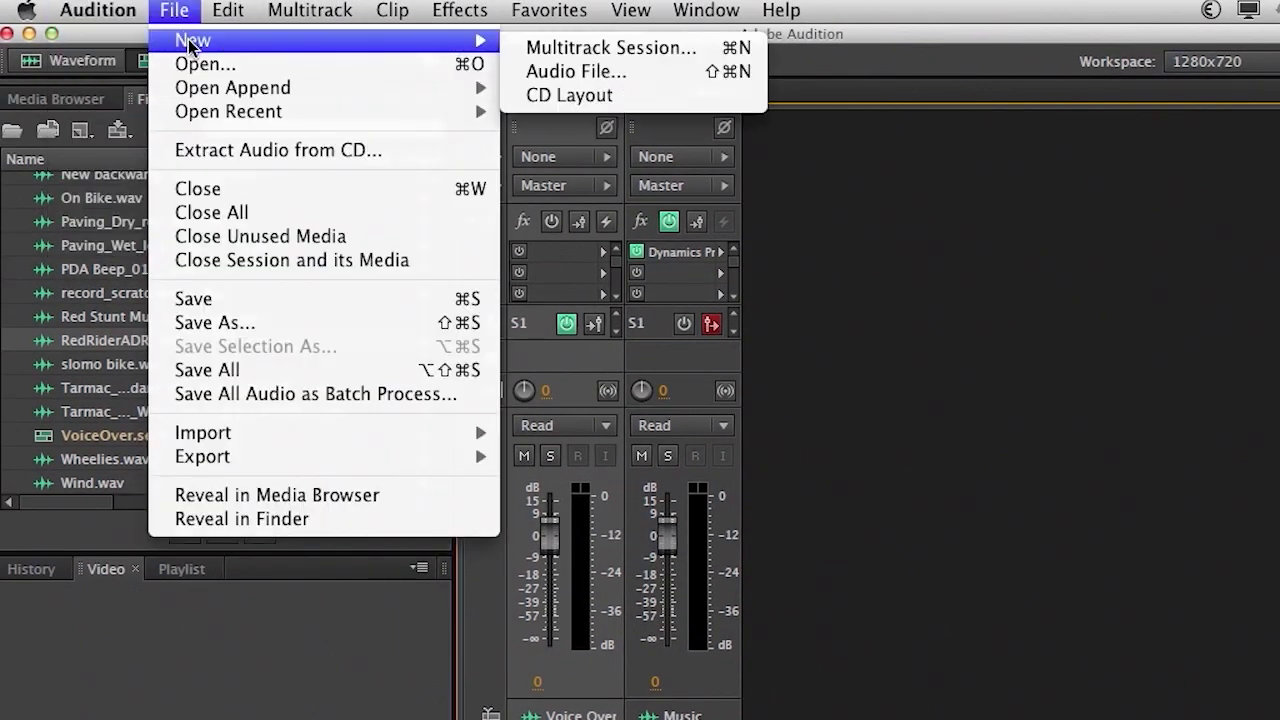
left_click(617, 46)
left_click(722, 436)
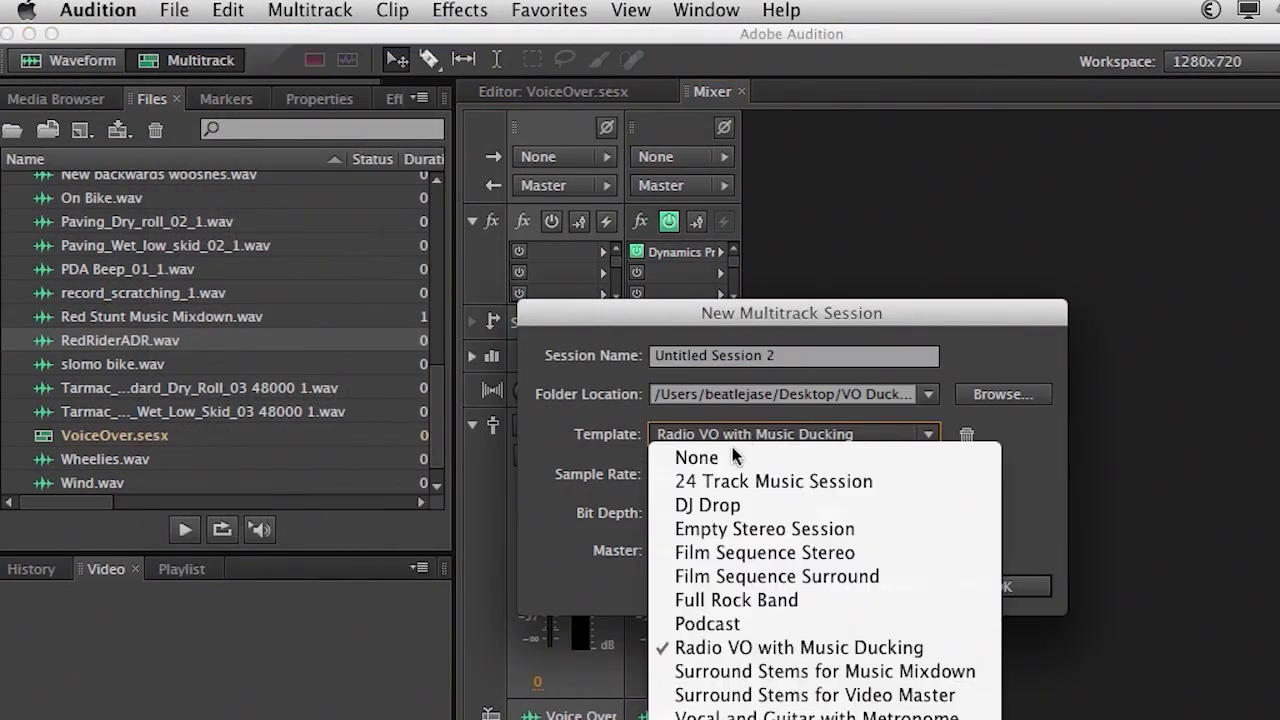
left_click(813, 603)
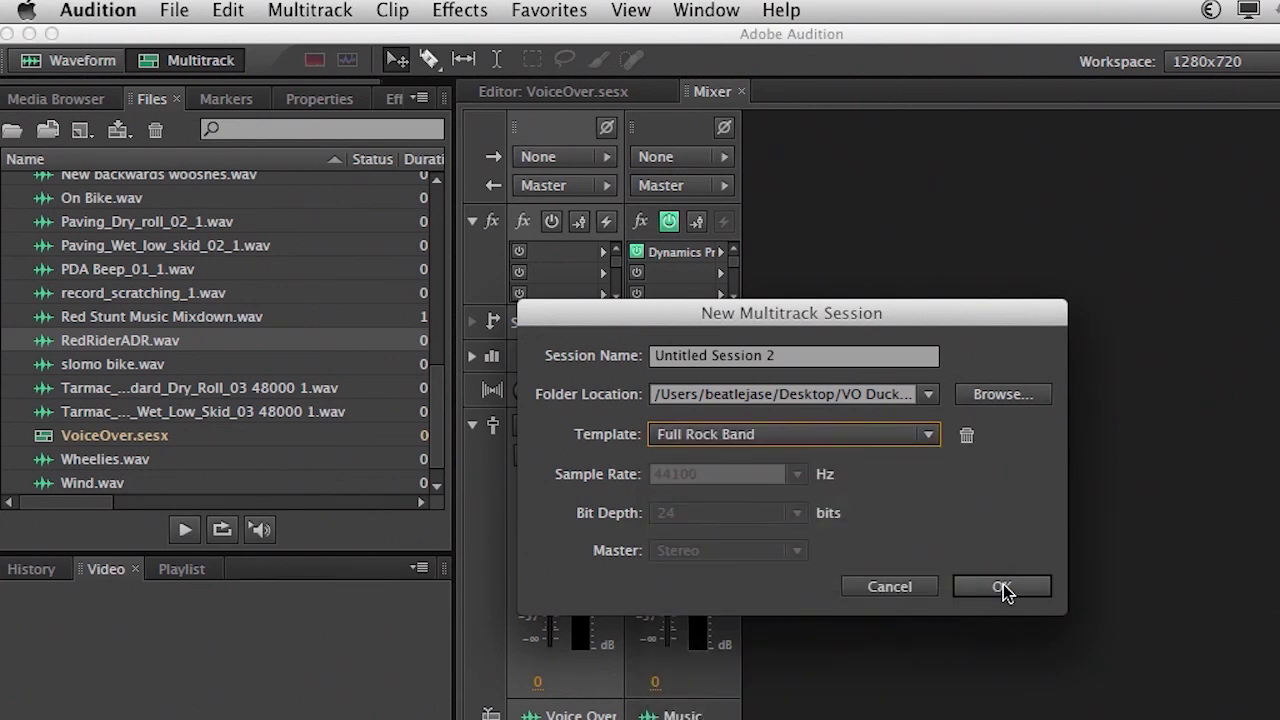
left_click(1003, 587)
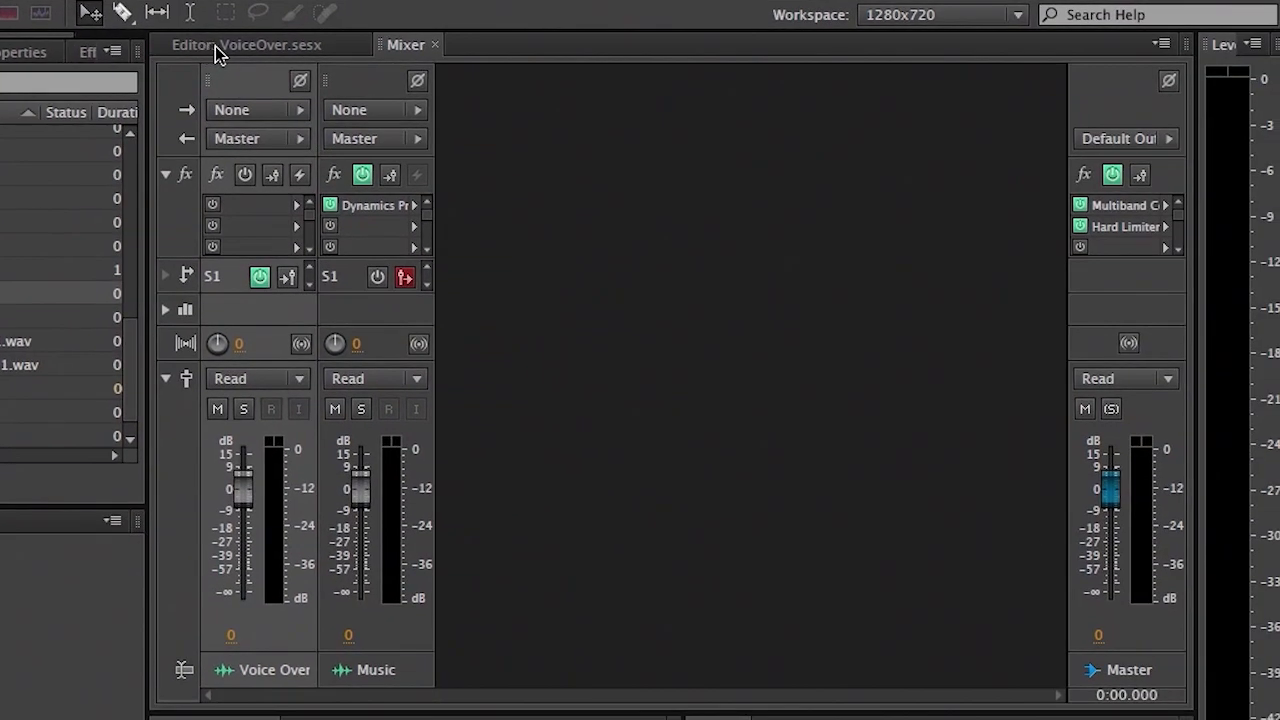
Play the new session, view its Properties, and scroll through the drum and bass tracks.
left_click(530, 94)
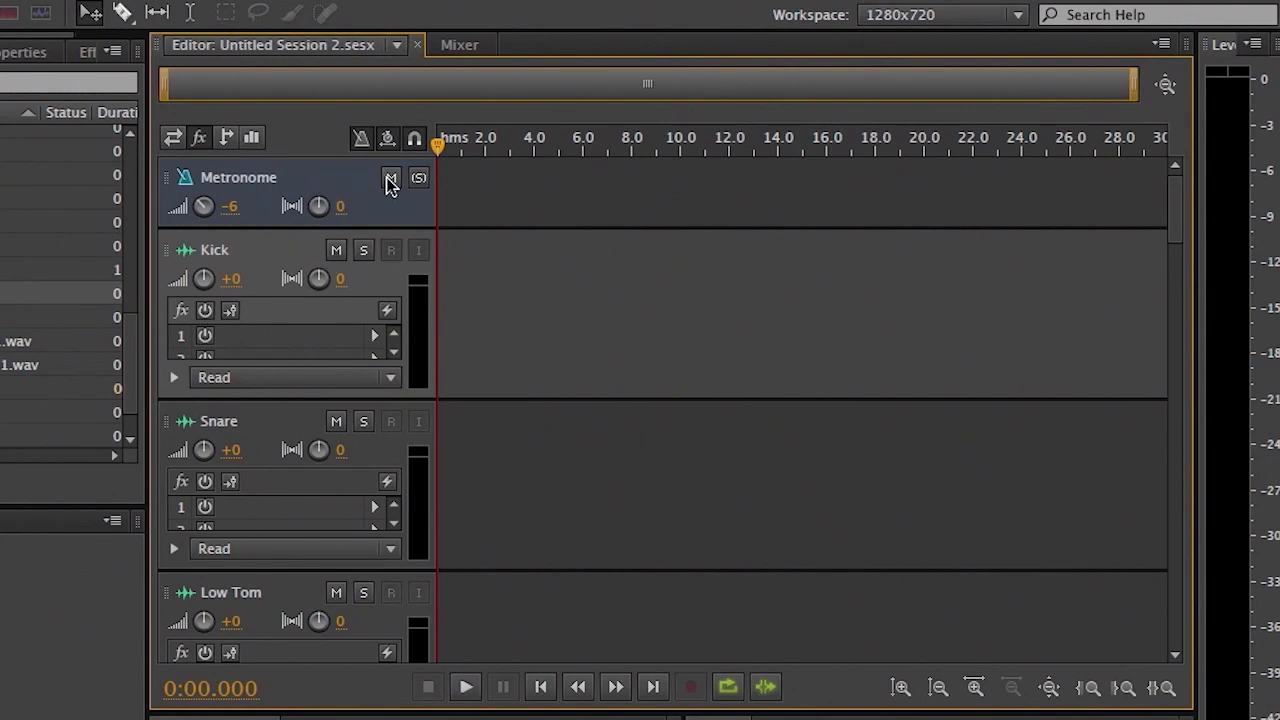
key("space")
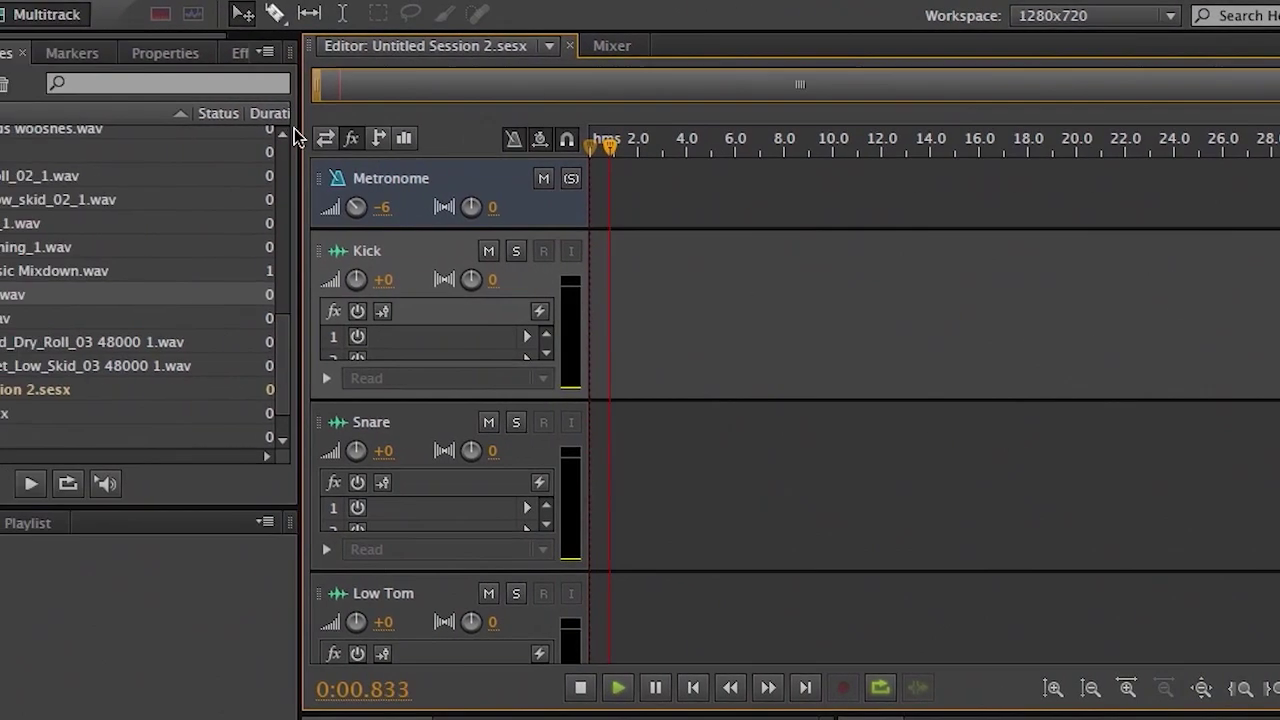
left_click(14, 58)
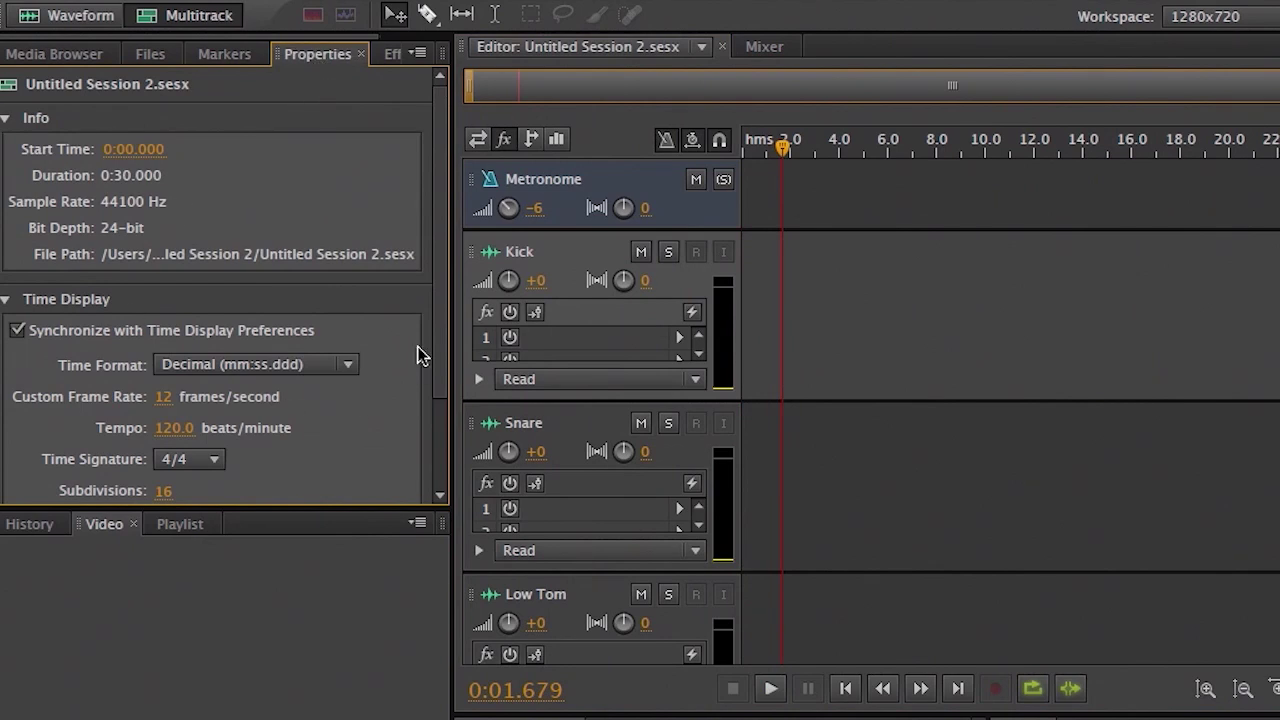
scroll(442, 365, "down", 2)
scroll(445, 380, "down", 1)
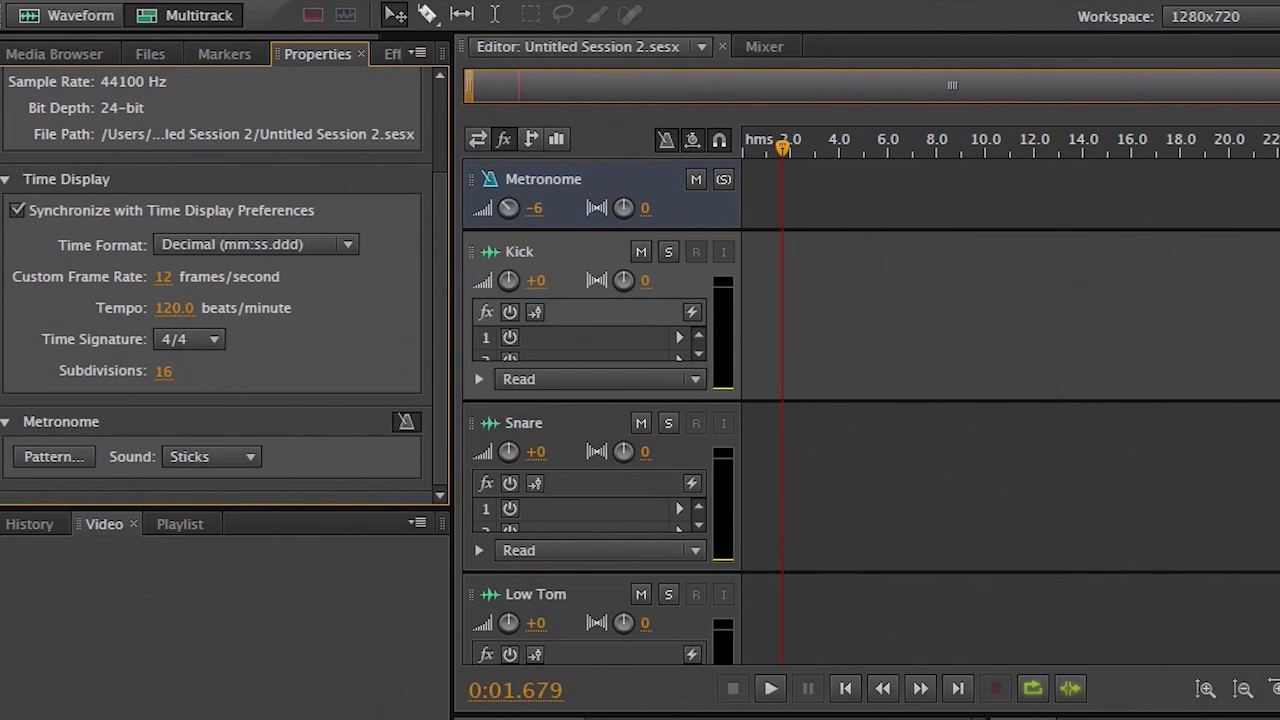
scroll(870, 410, "down", 12)
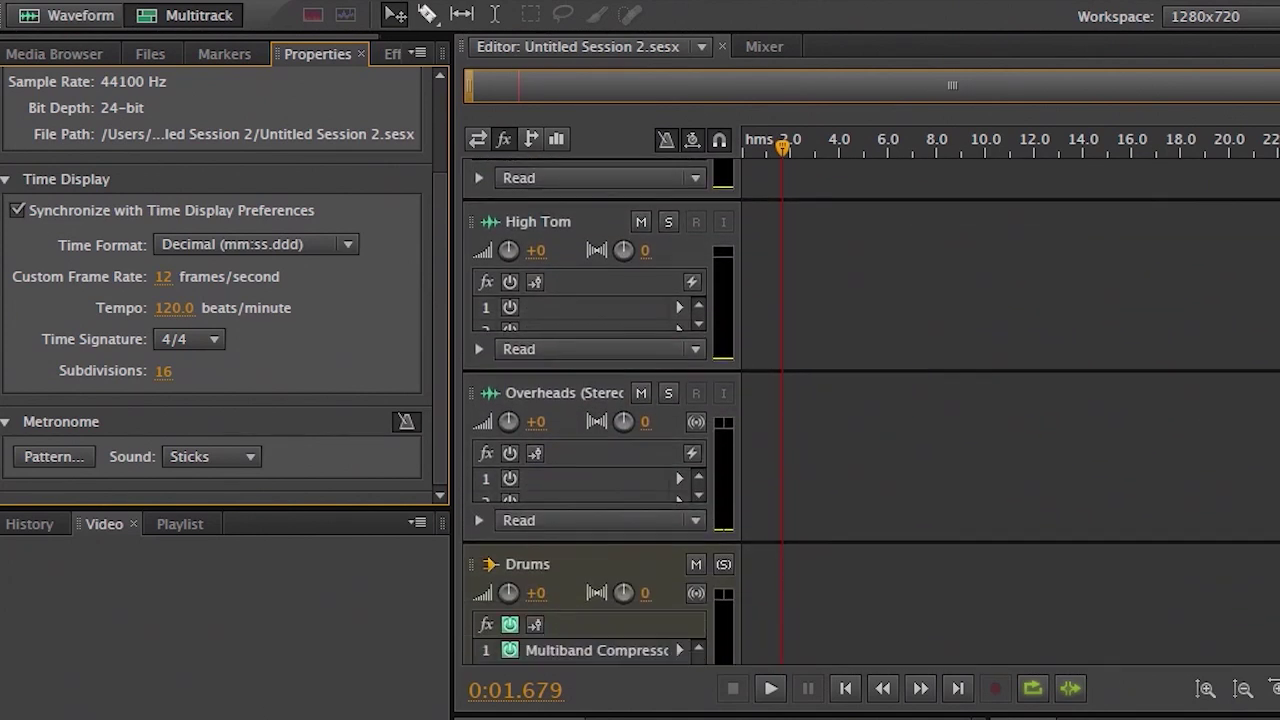
scroll(870, 410, "down", 6)
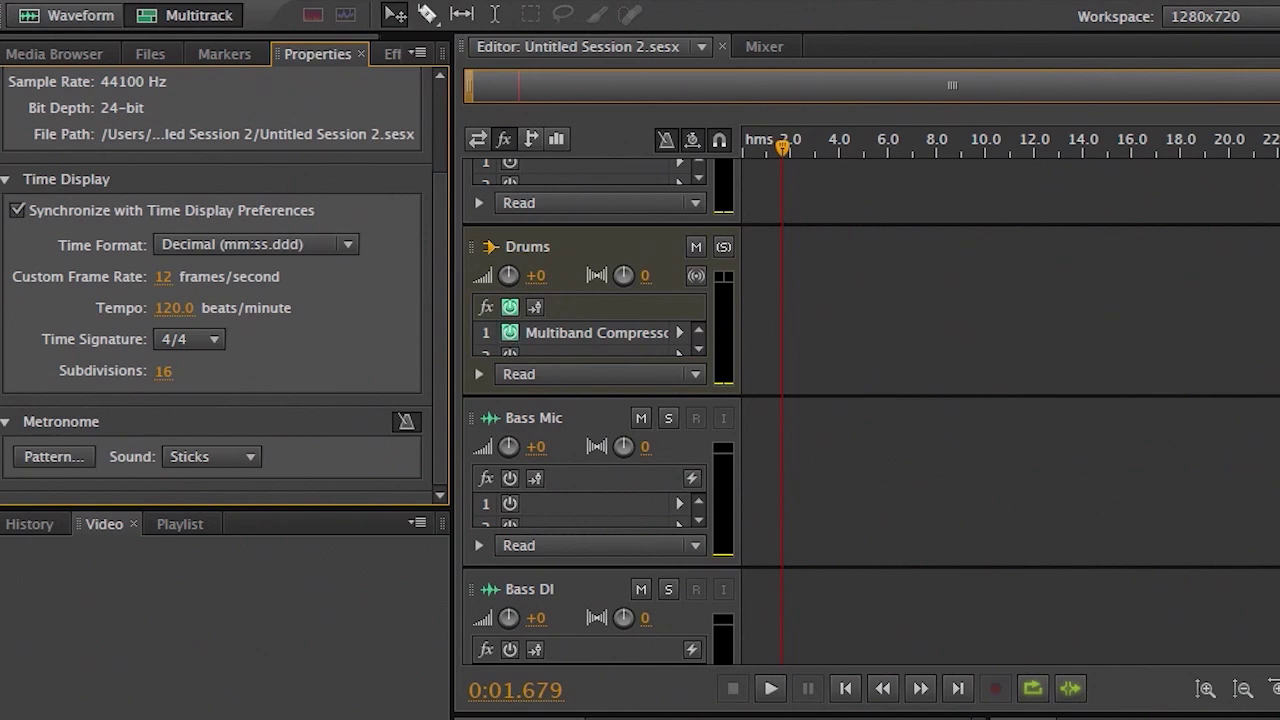
key("shift+c")
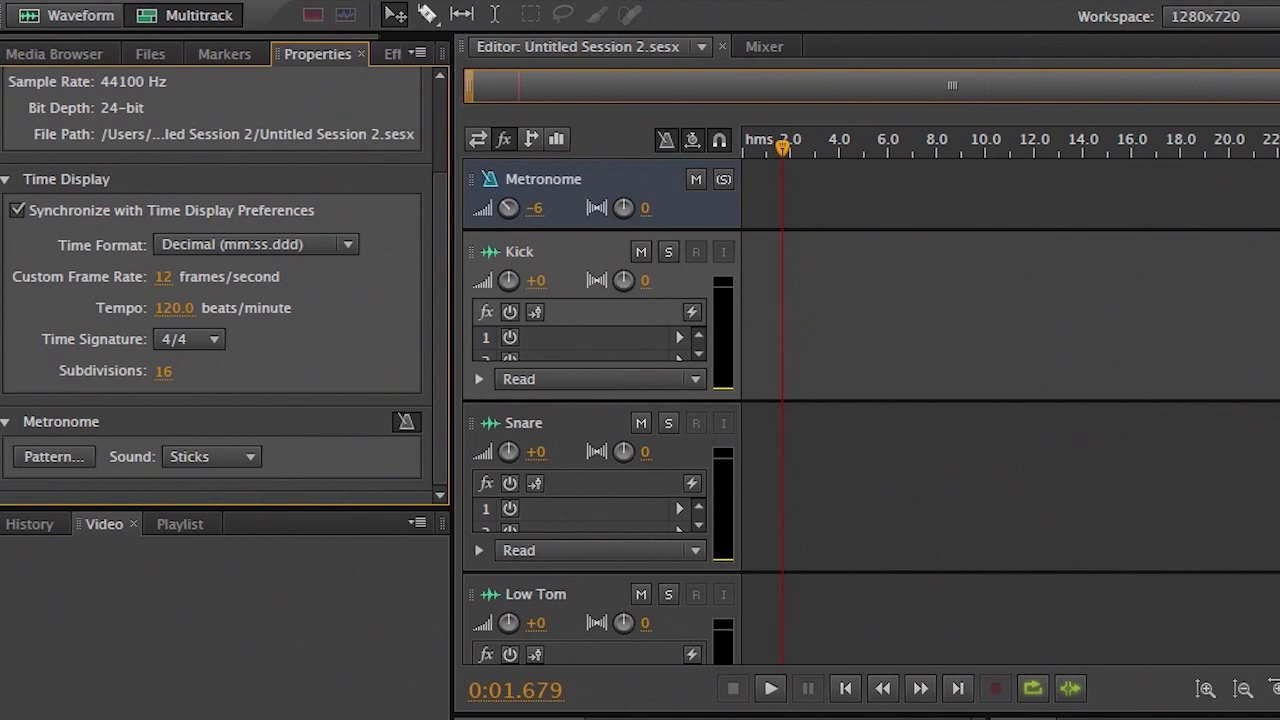
Switch to Jerry_Bike_Sfx_only and preview Spanish Language ADR_BETA.wav from Bounced Files > Audio files BETA.
left_click(703, 46)
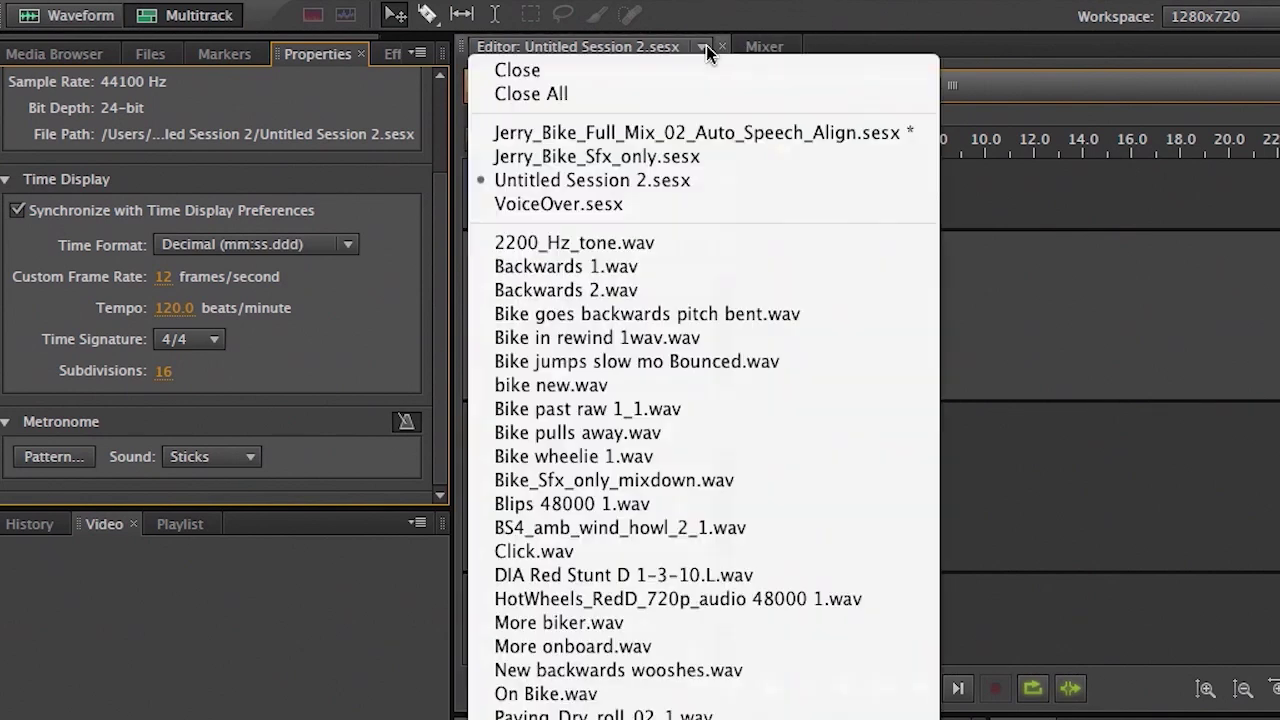
left_click(635, 156)
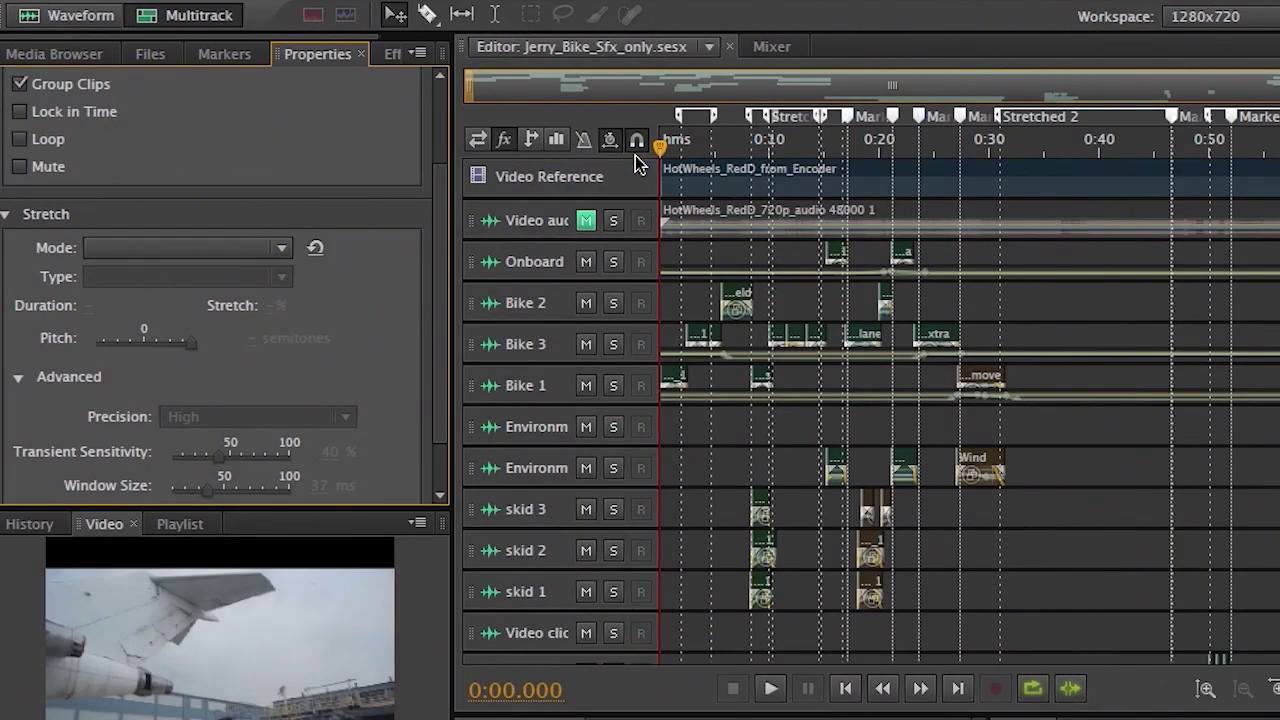
left_click(68, 54)
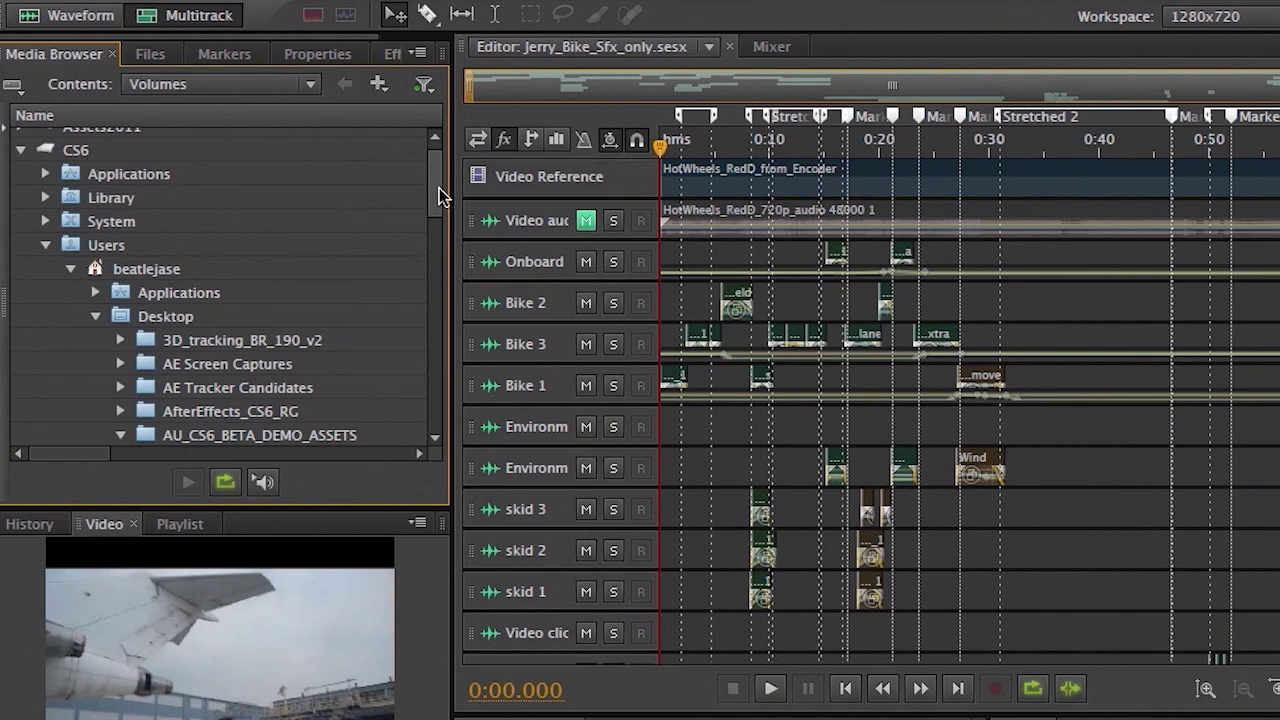
left_click_drag(437, 193, 441, 262)
left_click(146, 187)
left_click(145, 140)
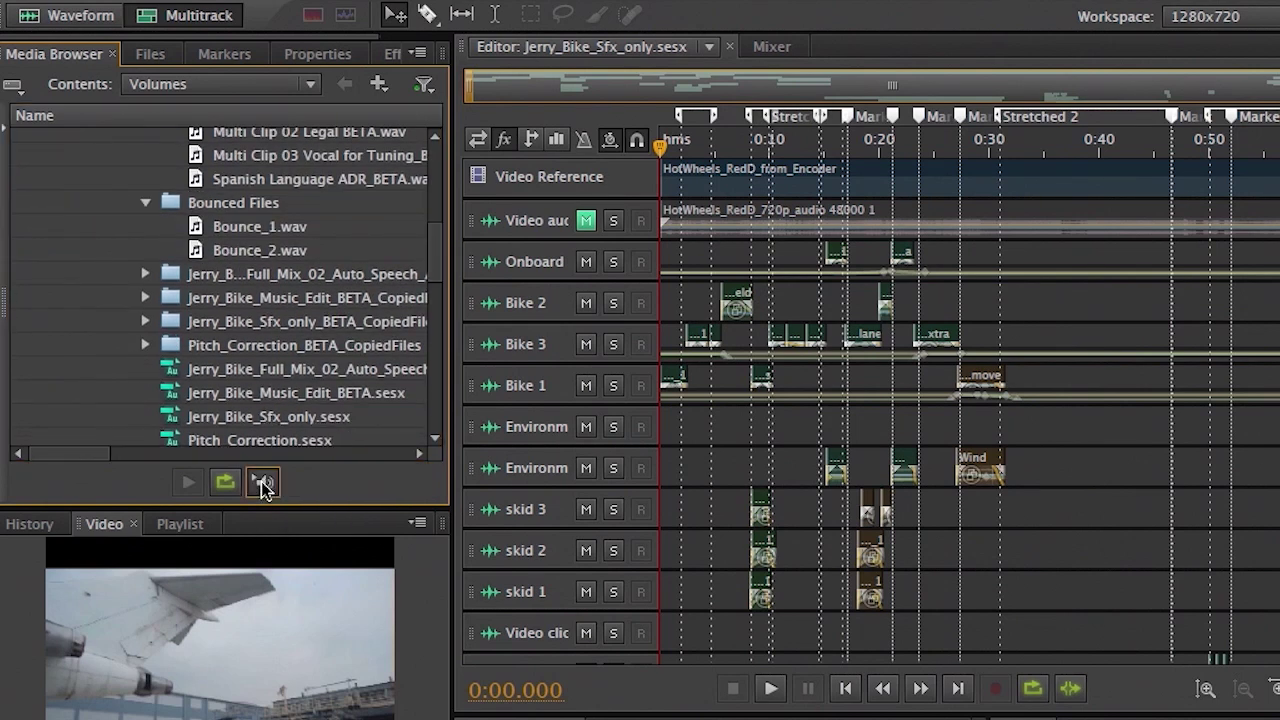
left_click(197, 180)
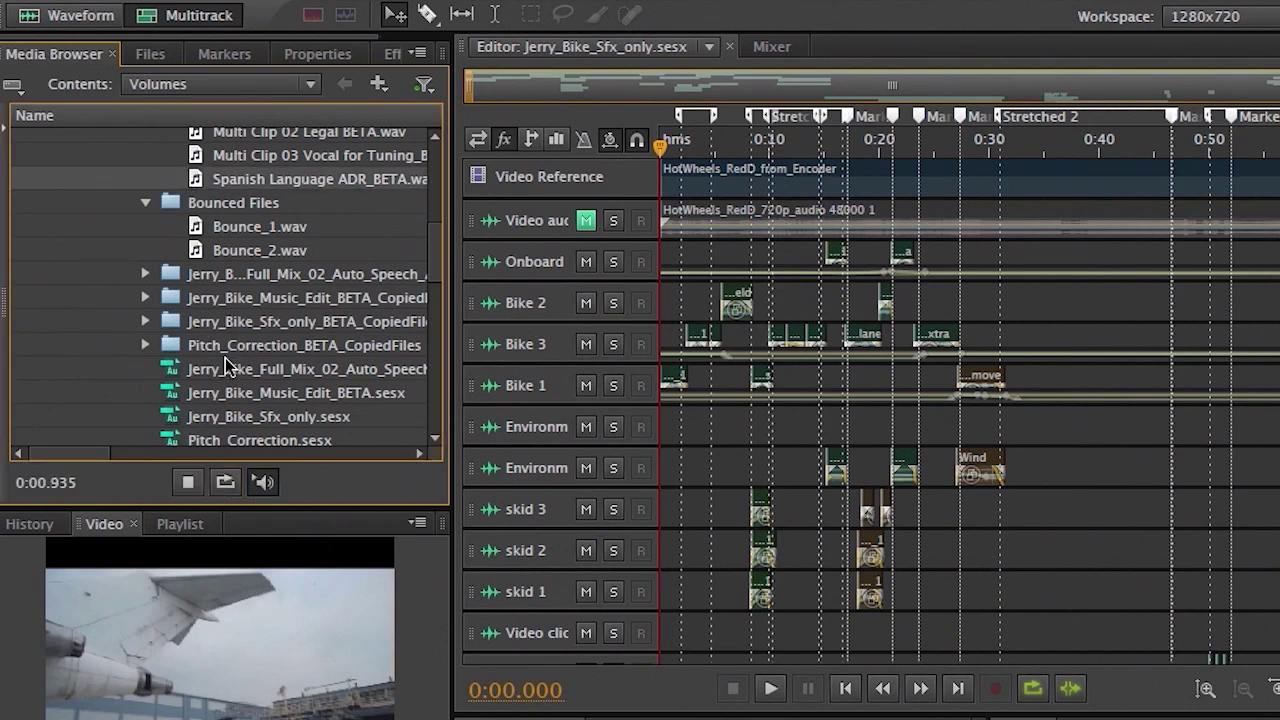
left_click(191, 483)
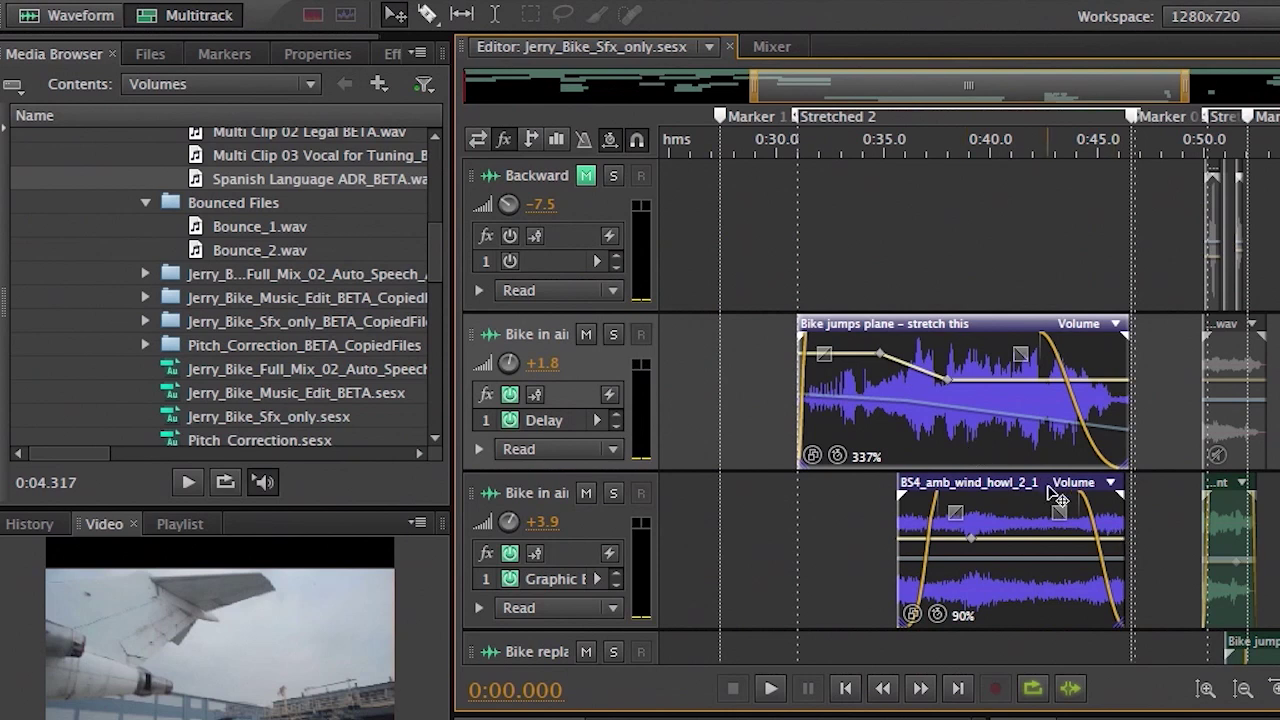
Turn on global clip stretching and stretch the Bike jumps plane clip to 379%.
left_click(610, 140)
left_click(610, 141)
left_click_drag(1128, 336, 1168, 353)
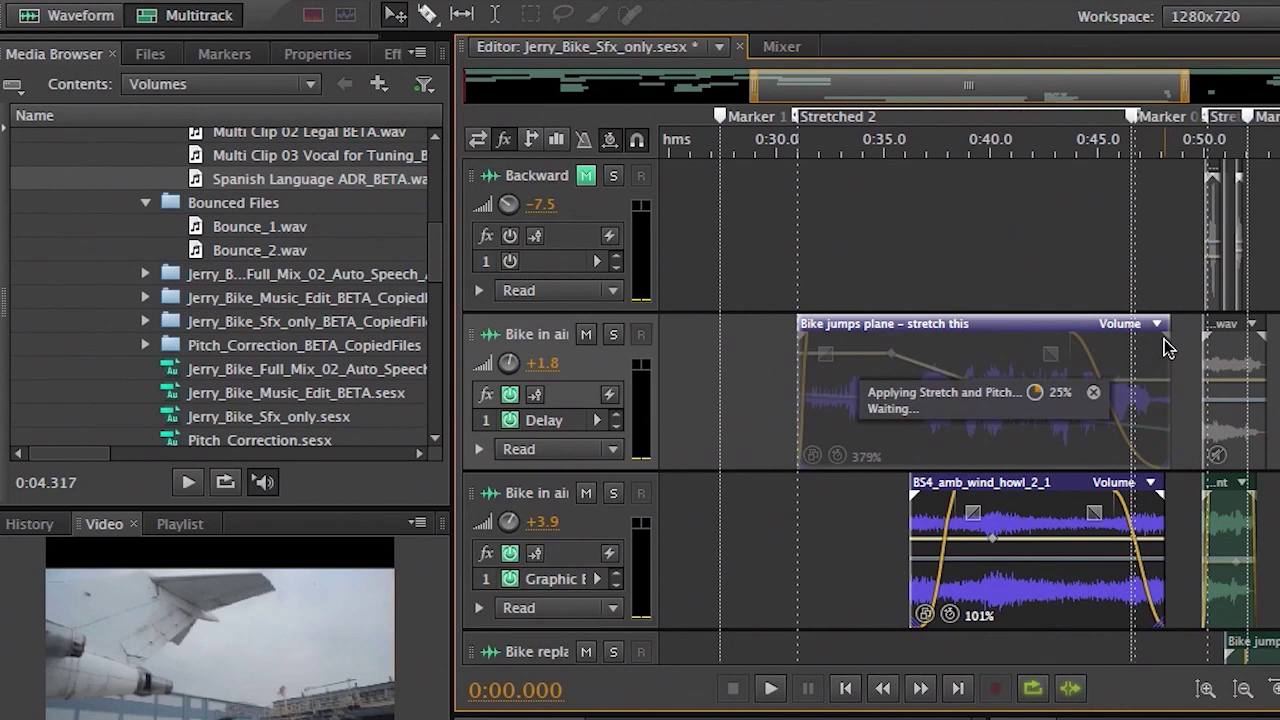
Show the clip Properties and check the stretch mode list without changing it.
left_click(301, 60)
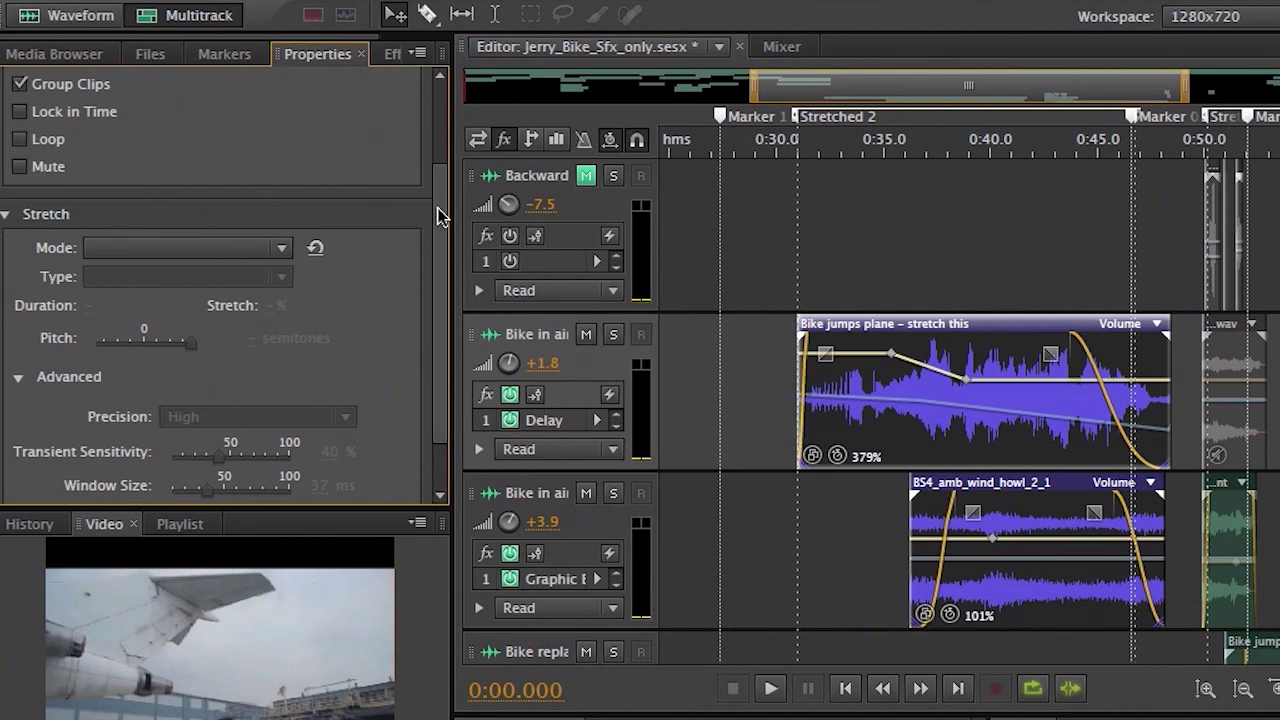
left_click_drag(443, 214, 443, 256)
left_click(279, 187)
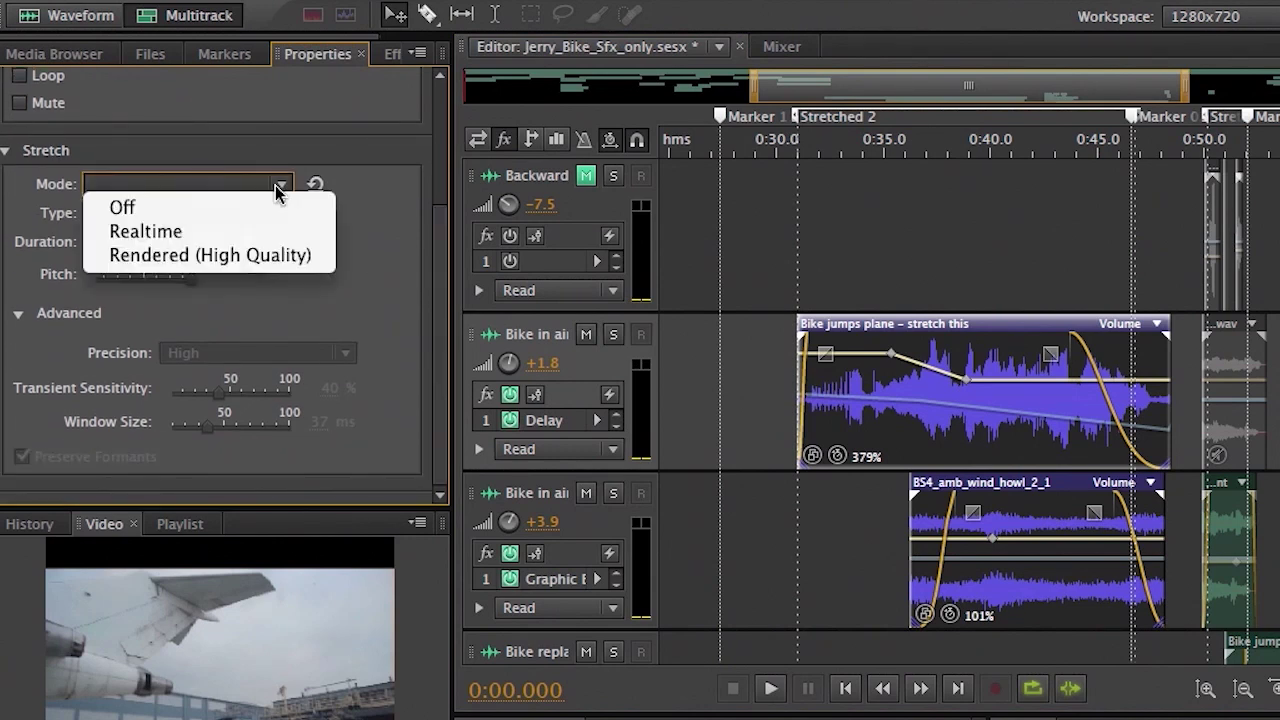
left_click(279, 190)
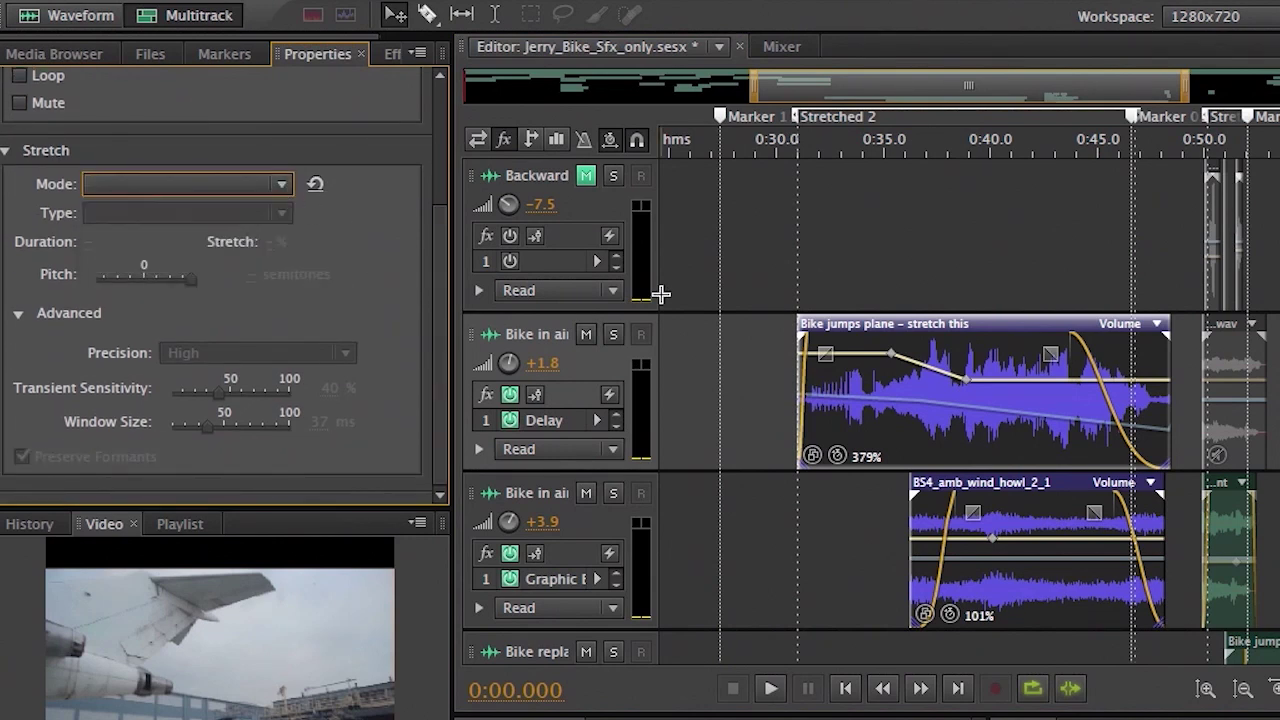
Select the grouped Bike jumps plane and wind-howl clips and ungroup them.
left_click(848, 266)
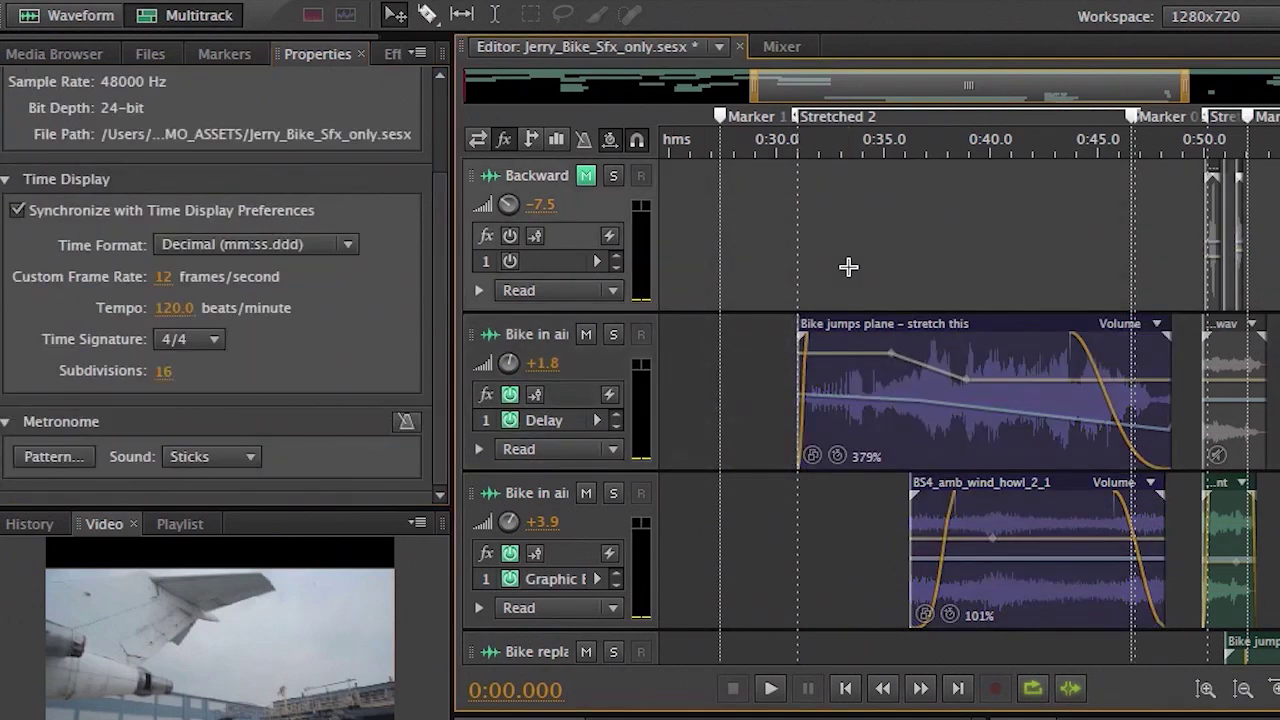
left_click(927, 369)
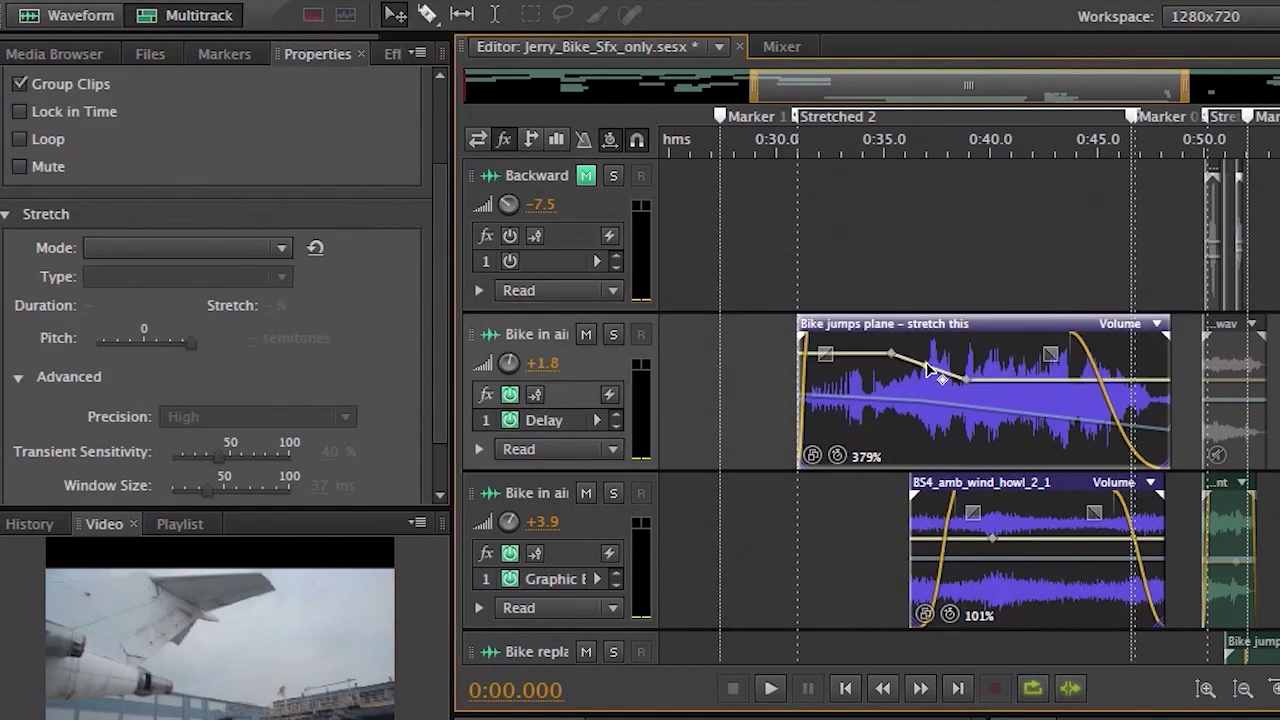
right_click(895, 398)
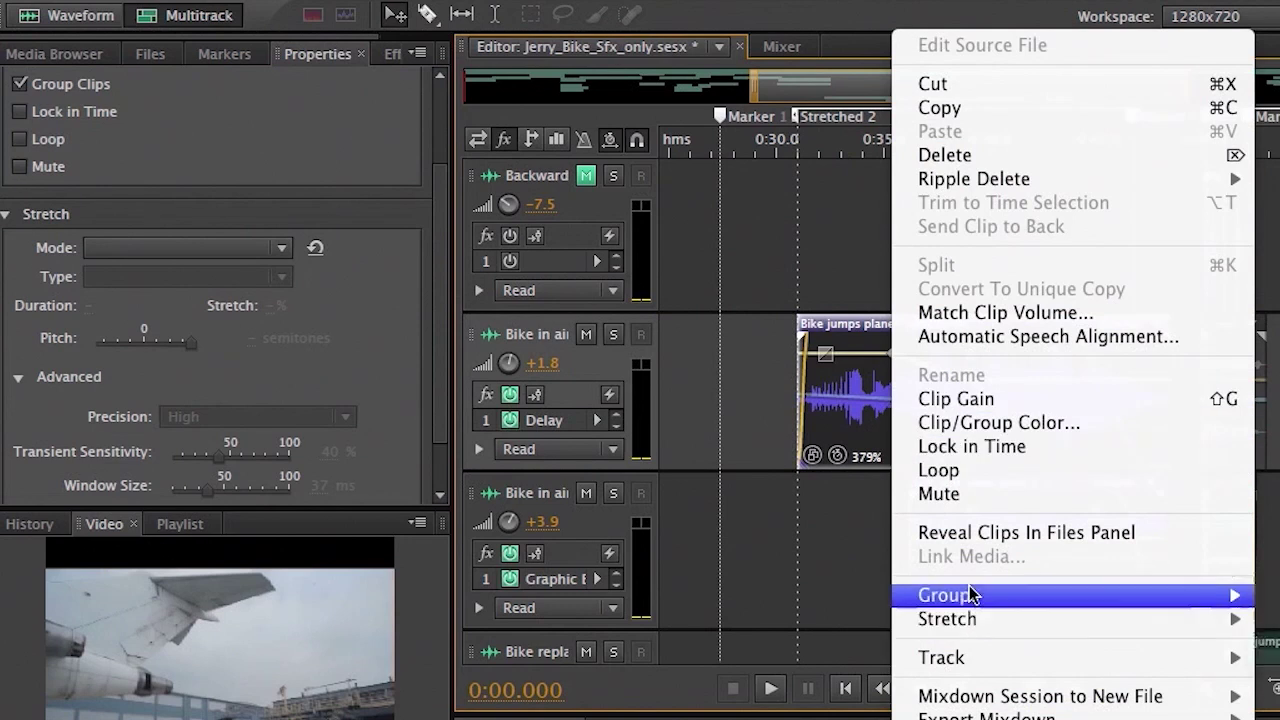
mouse_move(935, 592)
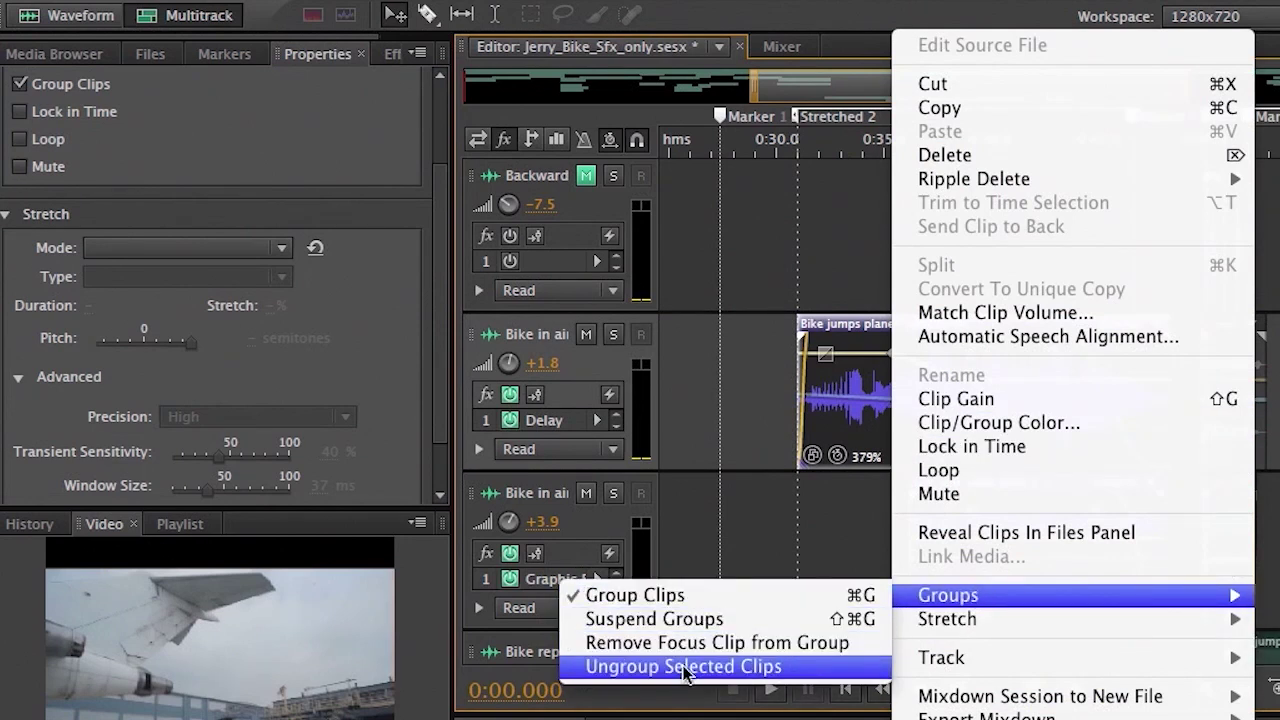
left_click(684, 667)
left_click(823, 523)
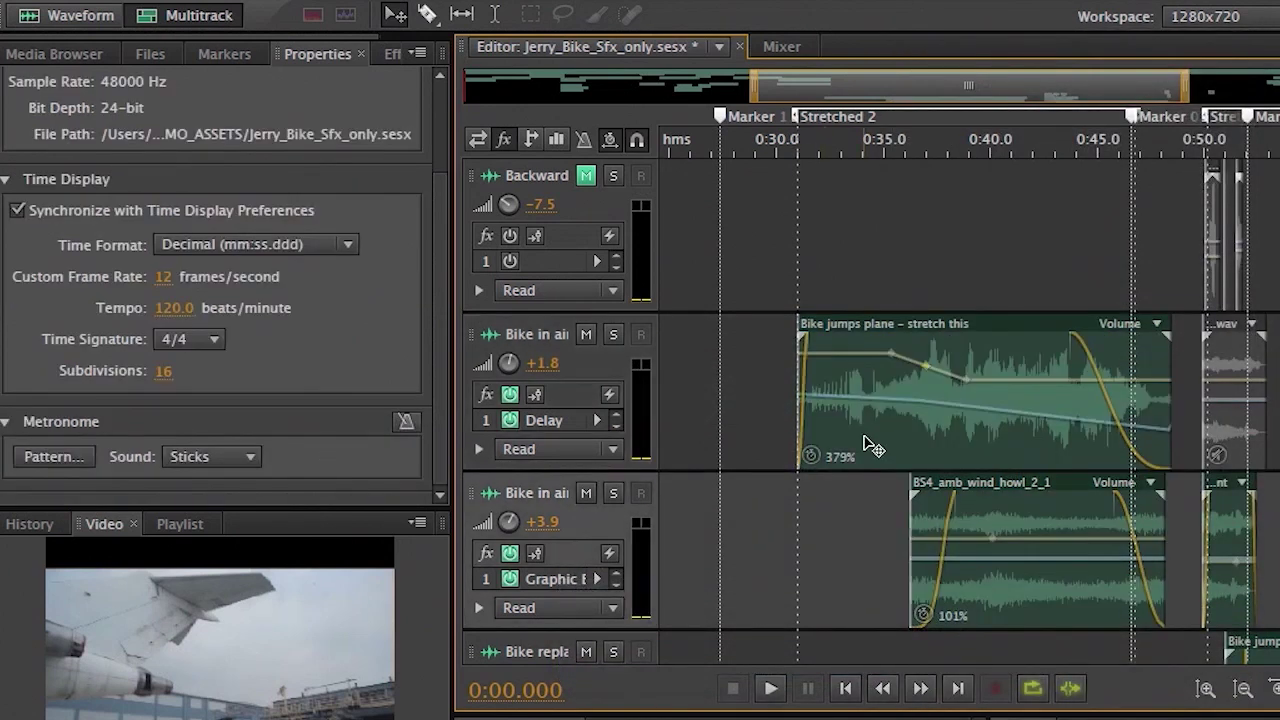
Select the Bike jumps plane clip alone and keep its Rendered (High Quality) stretch mode.
left_click(868, 446)
left_click_drag(443, 280, 443, 420)
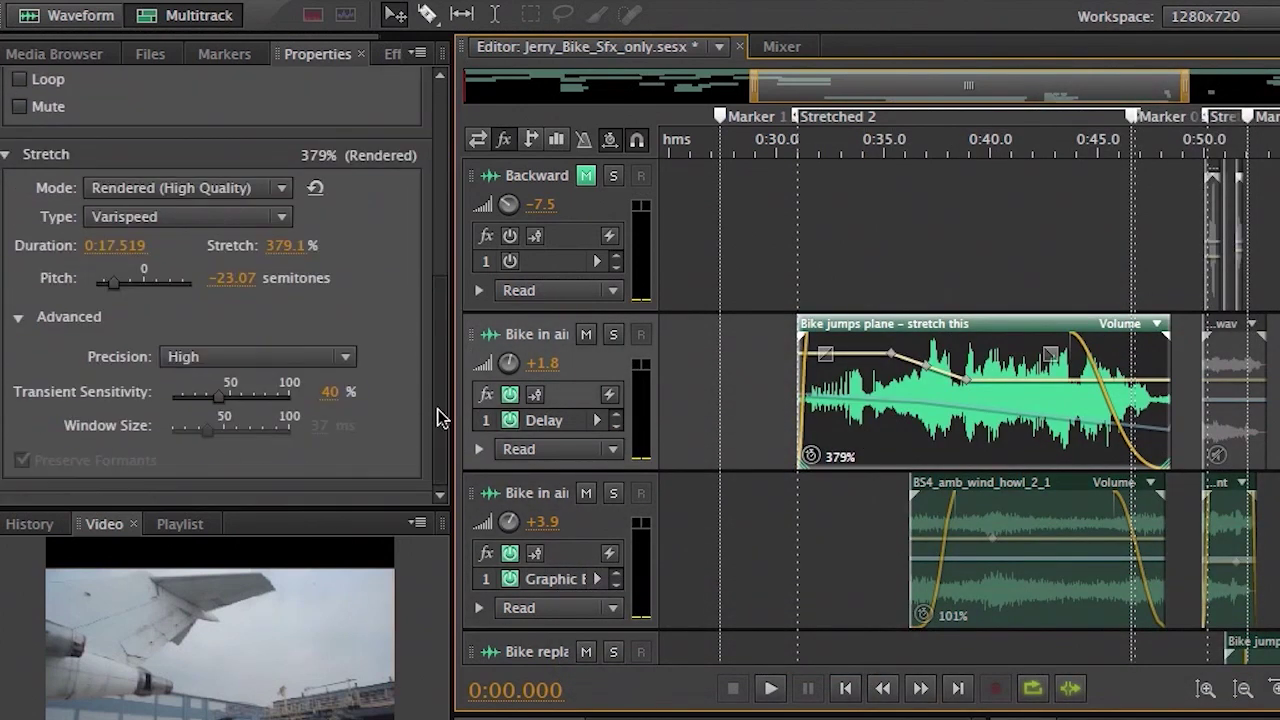
left_click(255, 199)
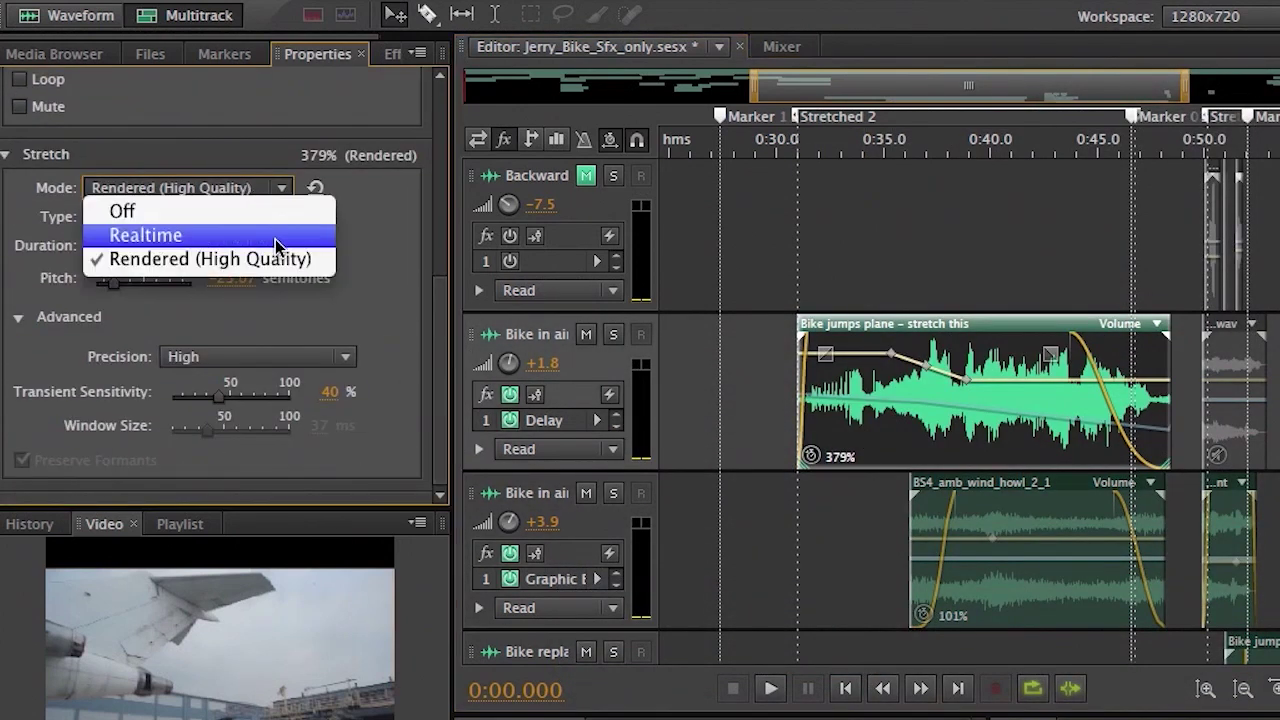
left_click(380, 268)
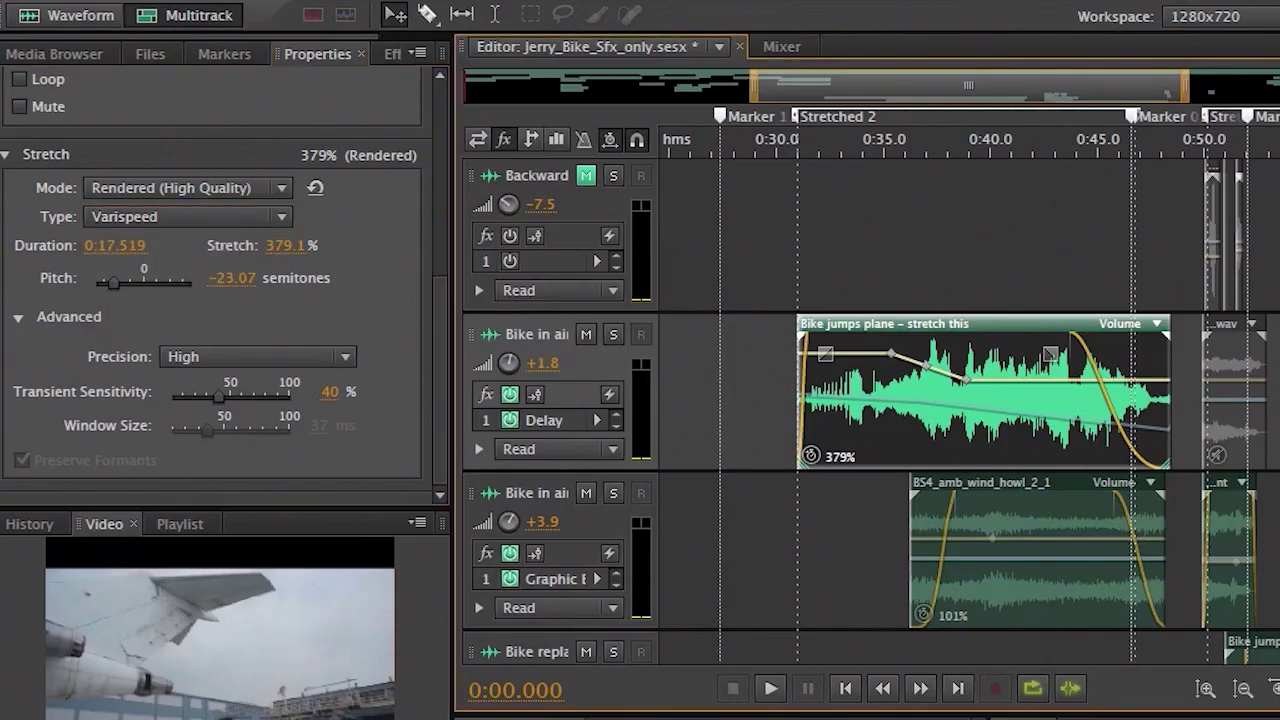
Switch to Jerry_Bike_Full_Mix_02_Auto_Speech_Align, mute Extra SFX and play Voice MONO soloed.
left_click(680, 230)
left_click(719, 46)
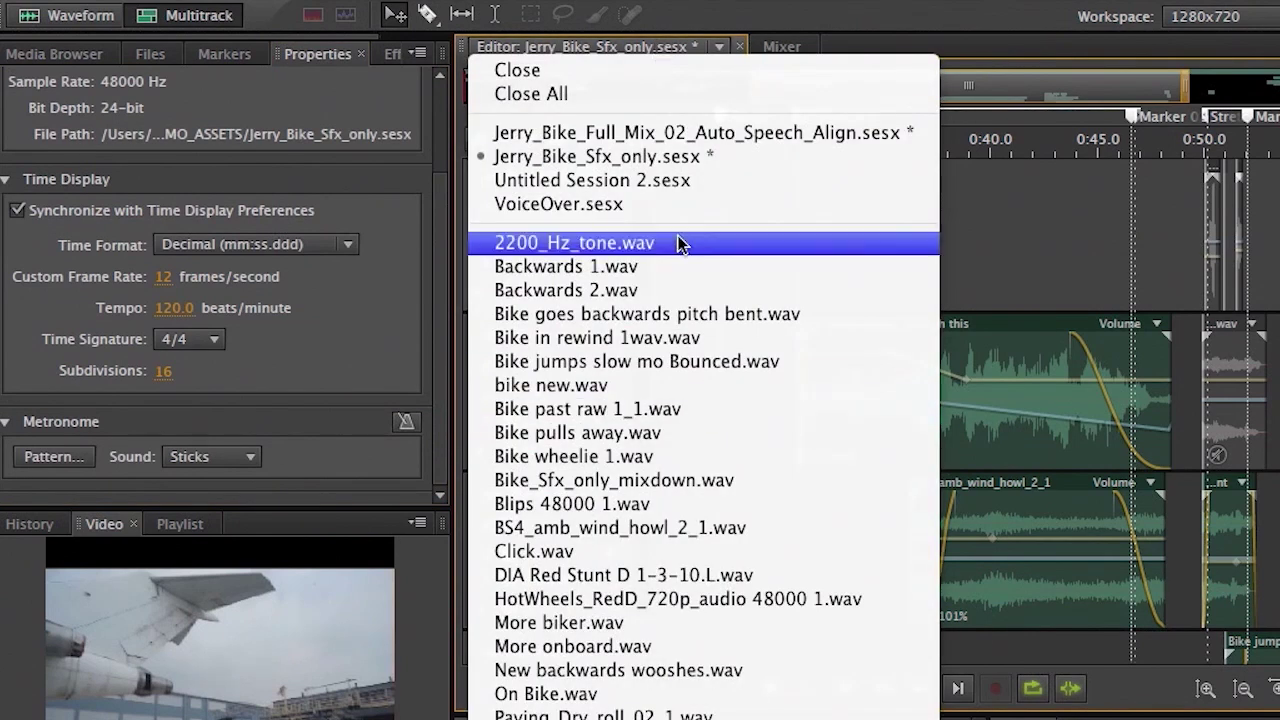
left_click(1068, 472)
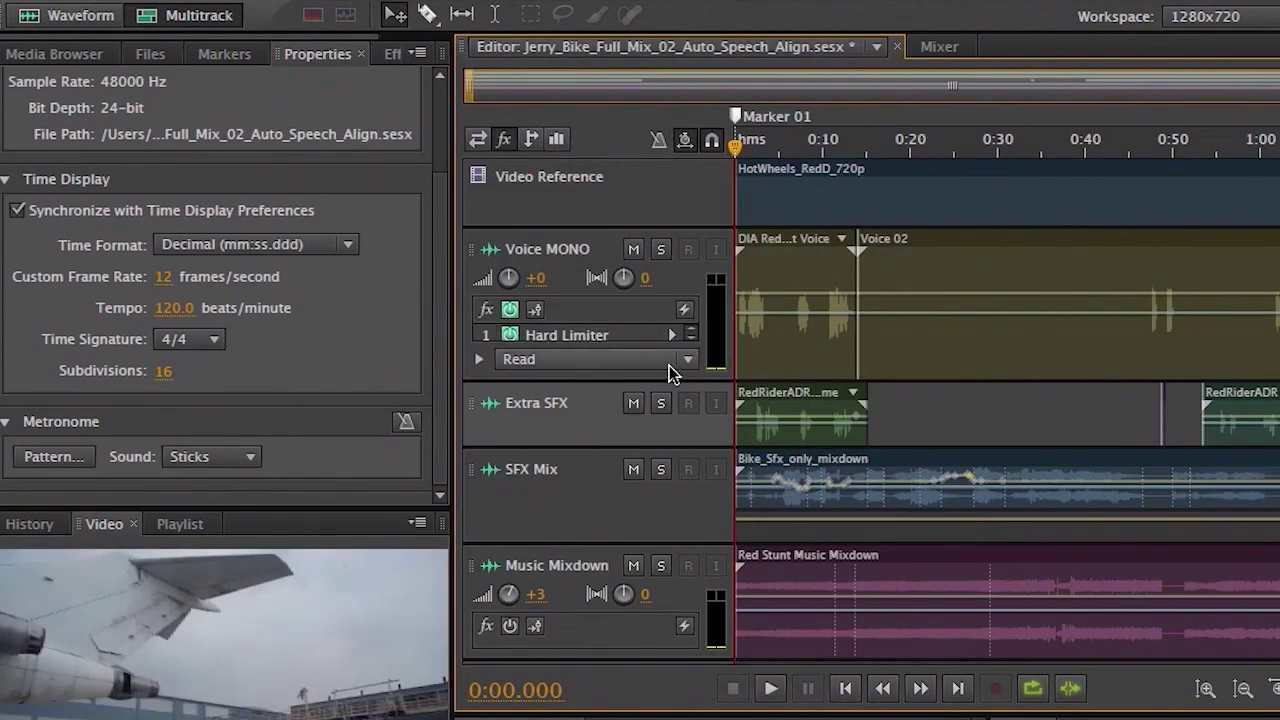
left_click(634, 404)
left_click(660, 250)
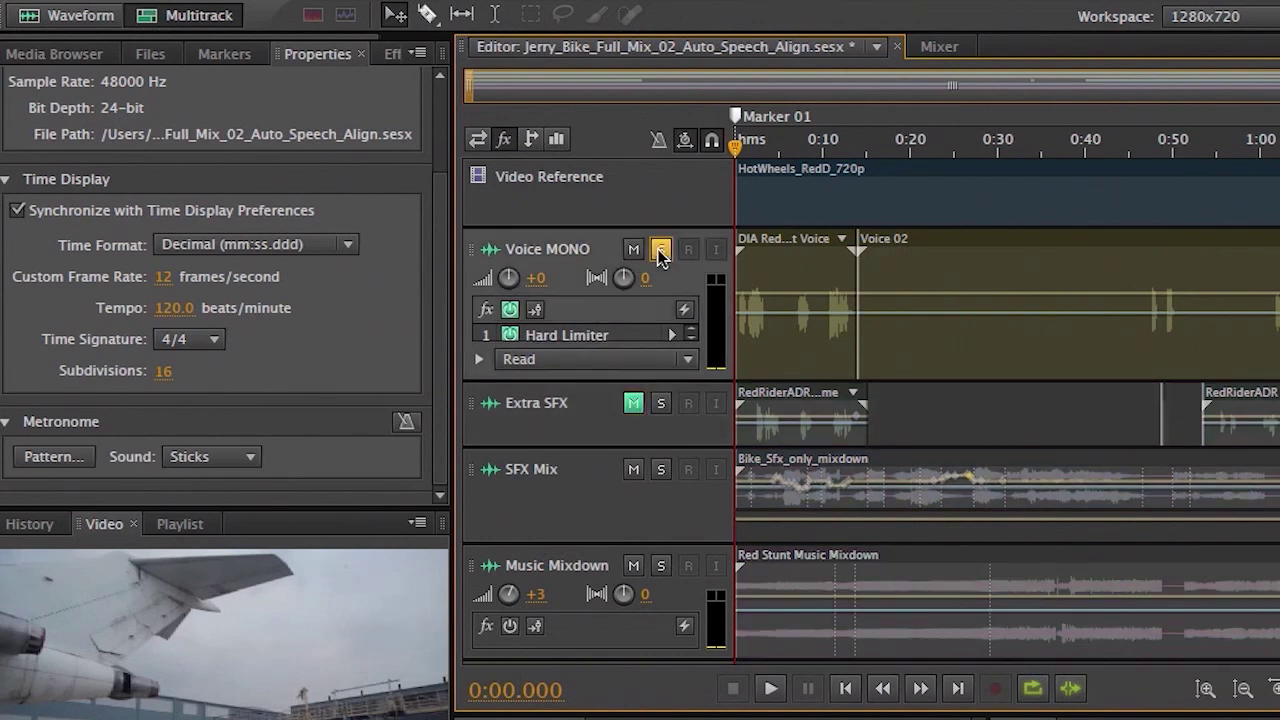
key("space")
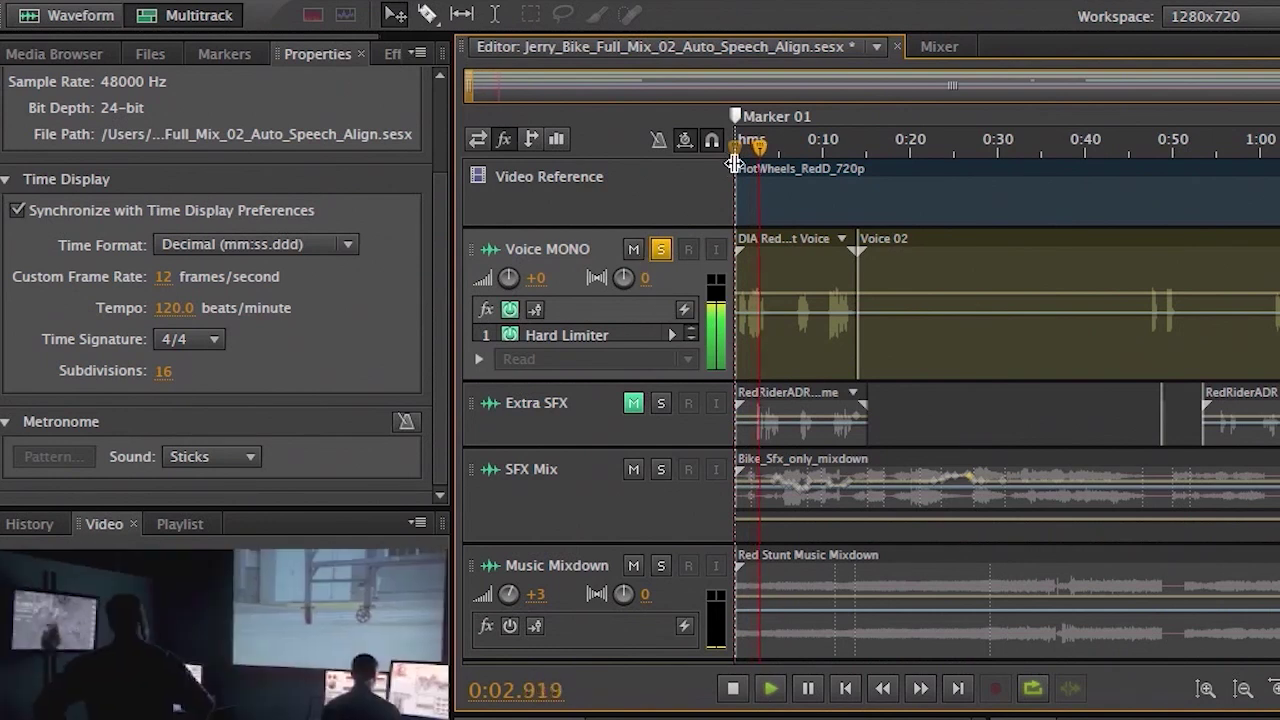
key("space")
Unmute and solo Extra SFX, then play from about 0:02.2.
left_click(662, 250)
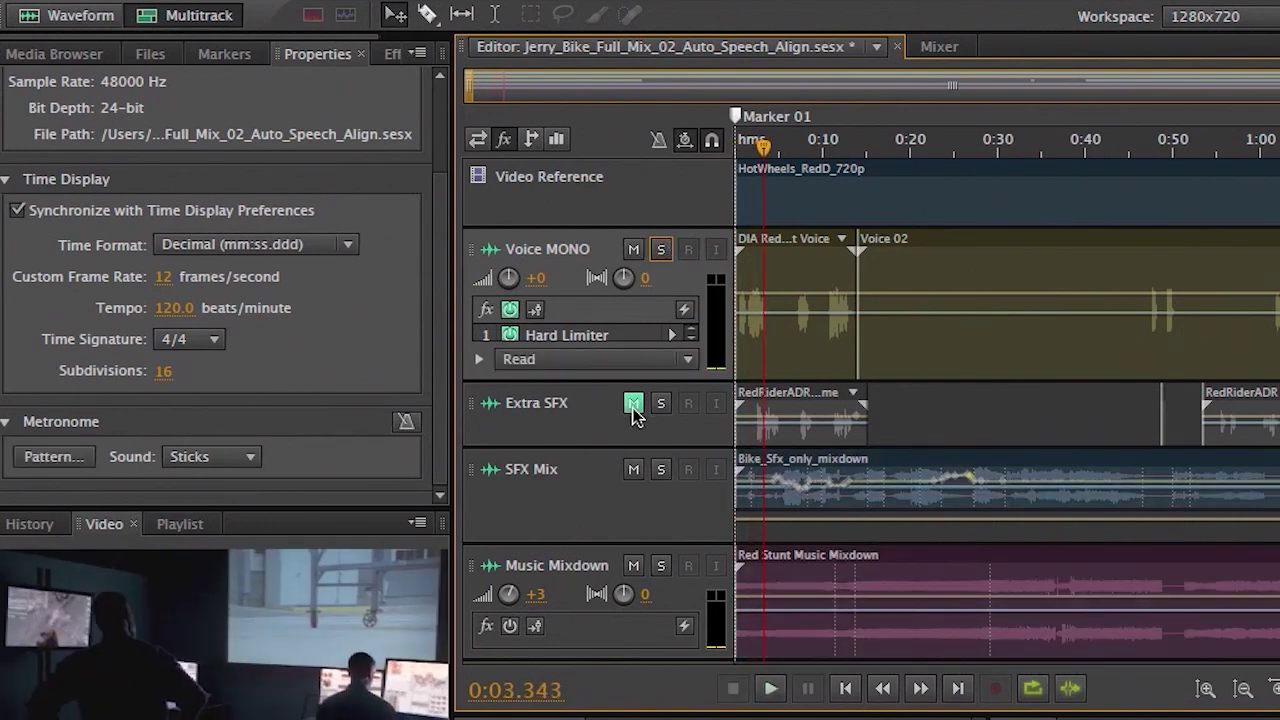
left_click(633, 403)
left_click(661, 403)
left_click_drag(761, 148, 751, 148)
key("space")
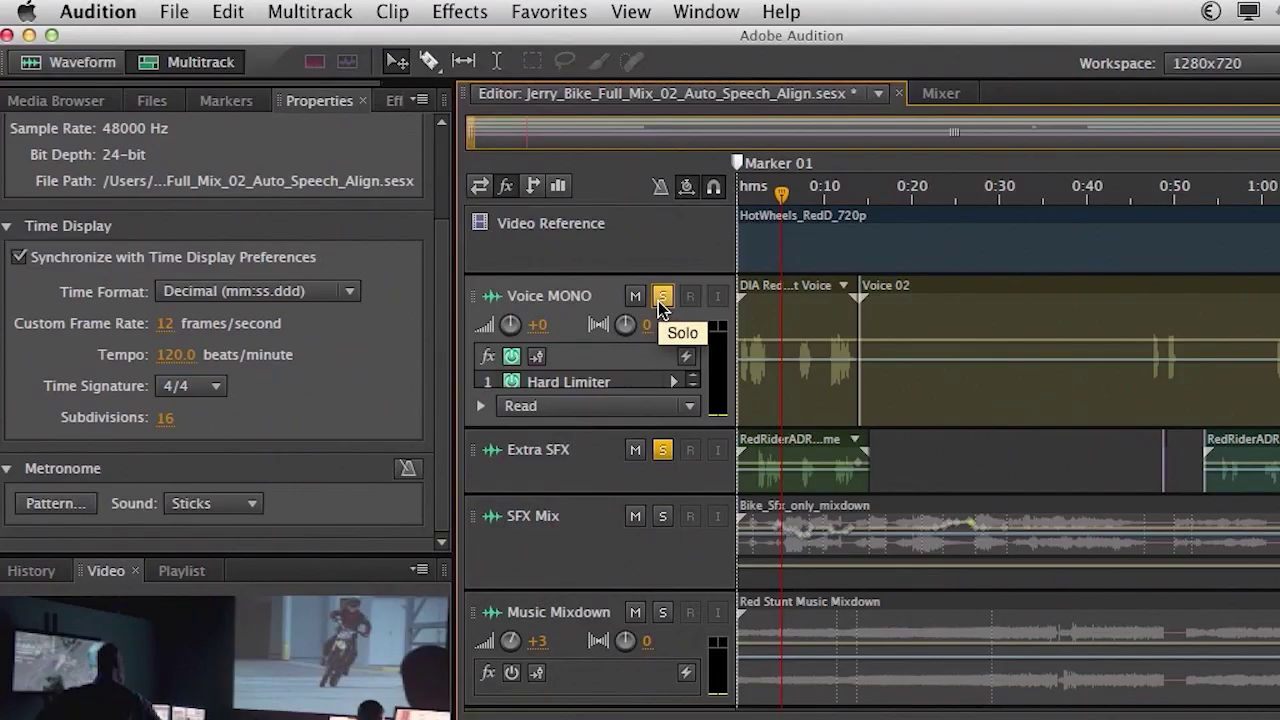
Speech-align RedRiderADR to reference clip DIA Red Stunt Voice with Balanced alignment and stretching.
left_click(778, 371)
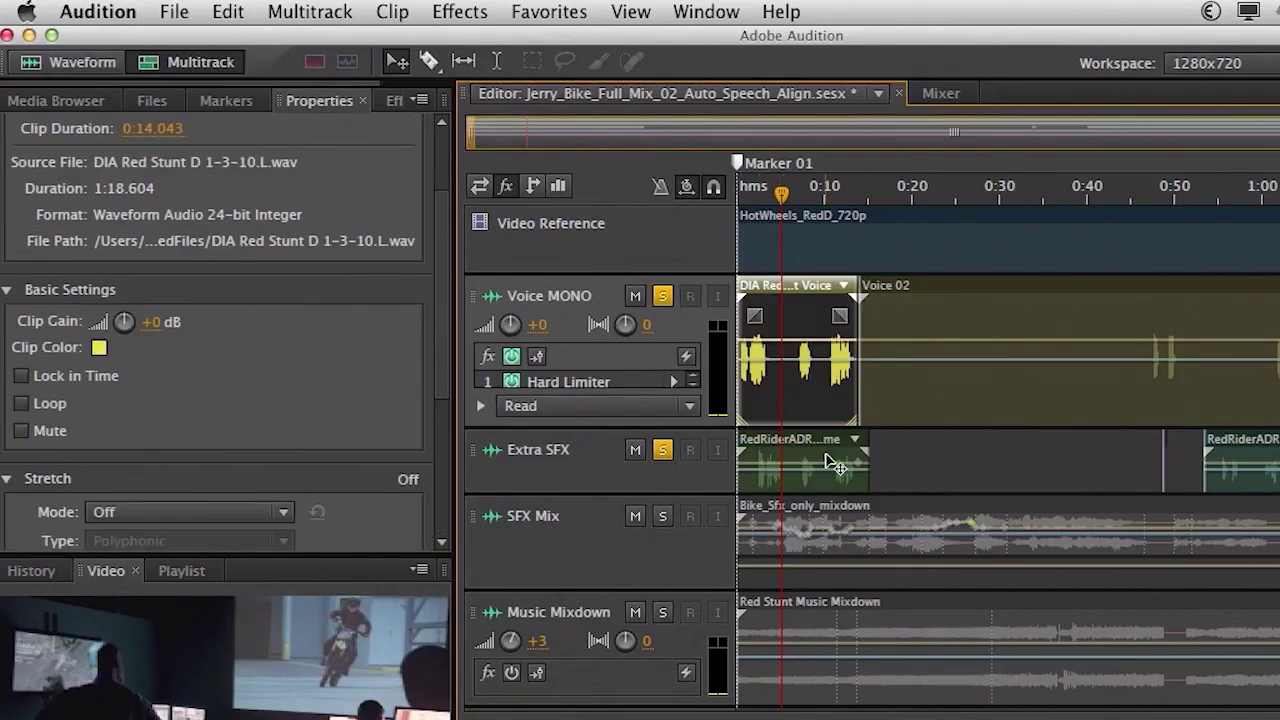
left_click(828, 467, "super")
left_click(393, 12)
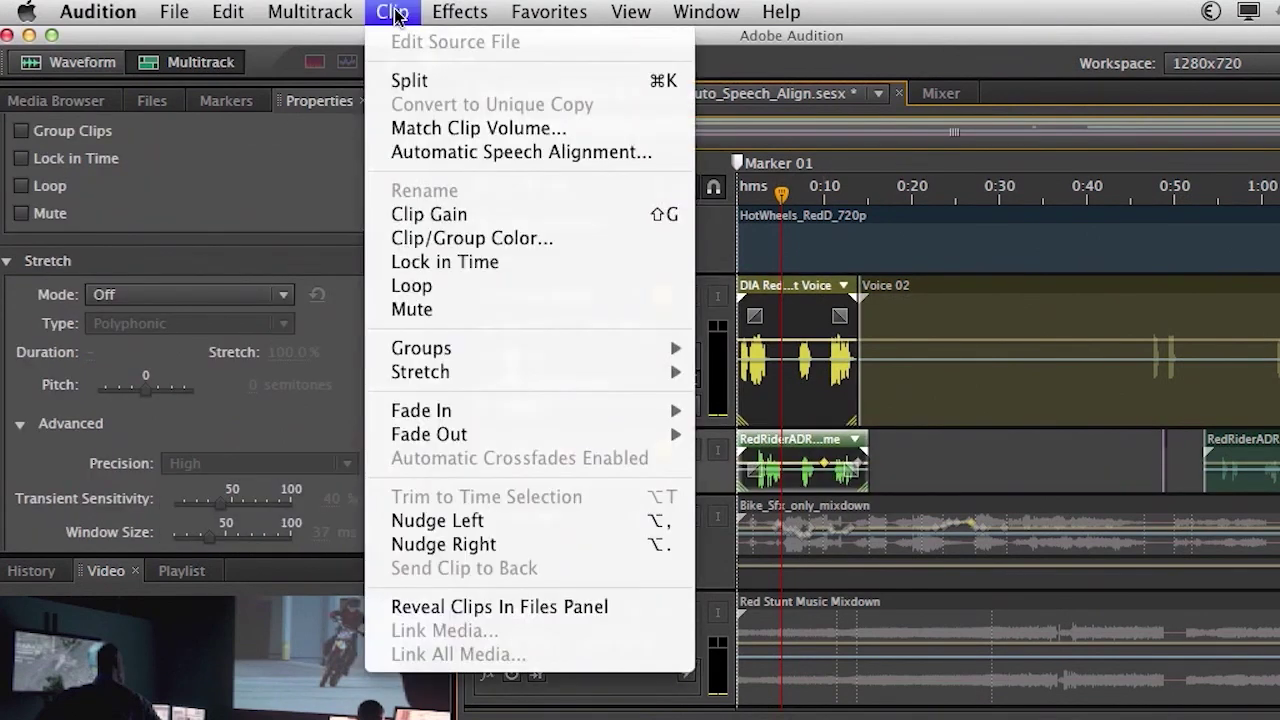
left_click(593, 151)
left_click_drag(798, 252, 1175, 138)
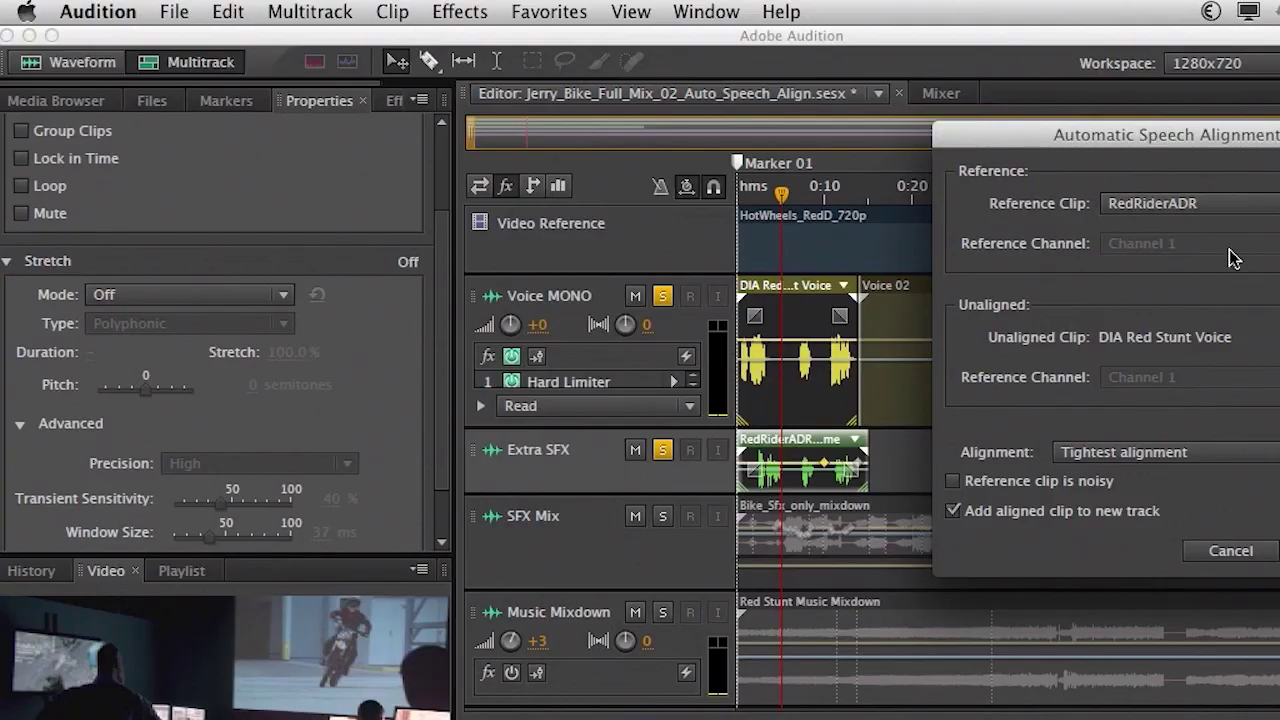
left_click(1200, 203)
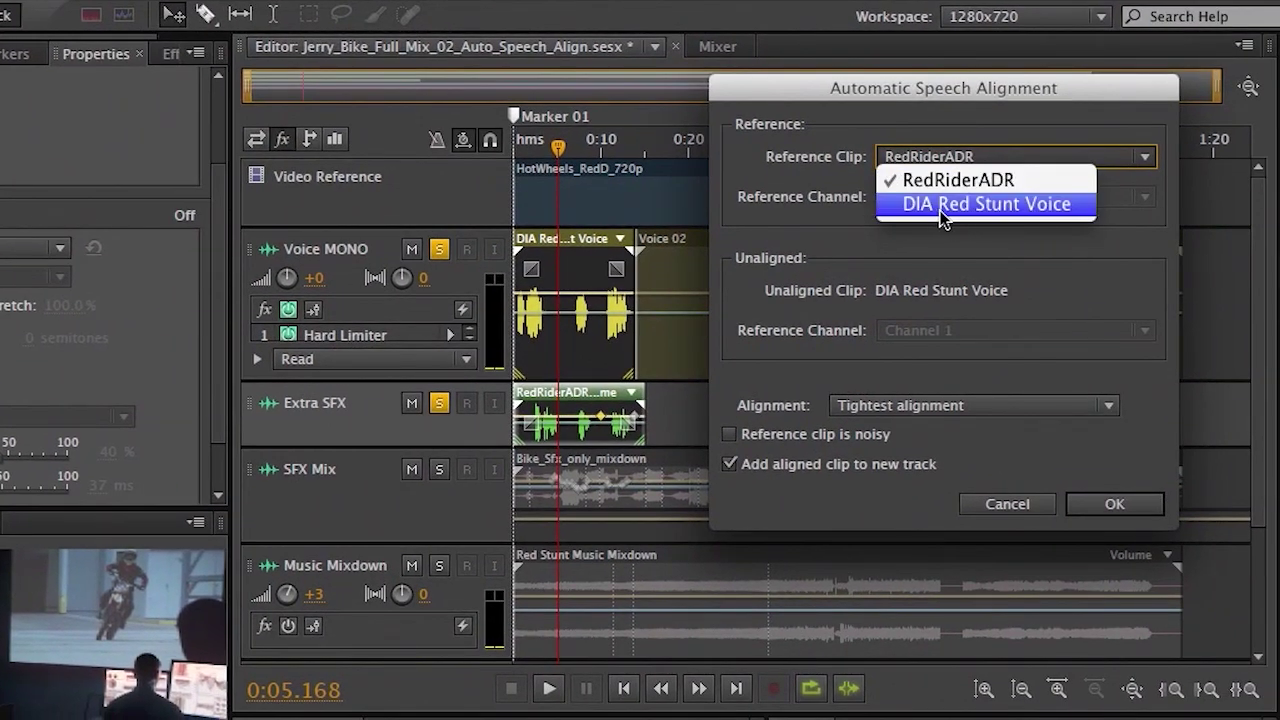
left_click(982, 205)
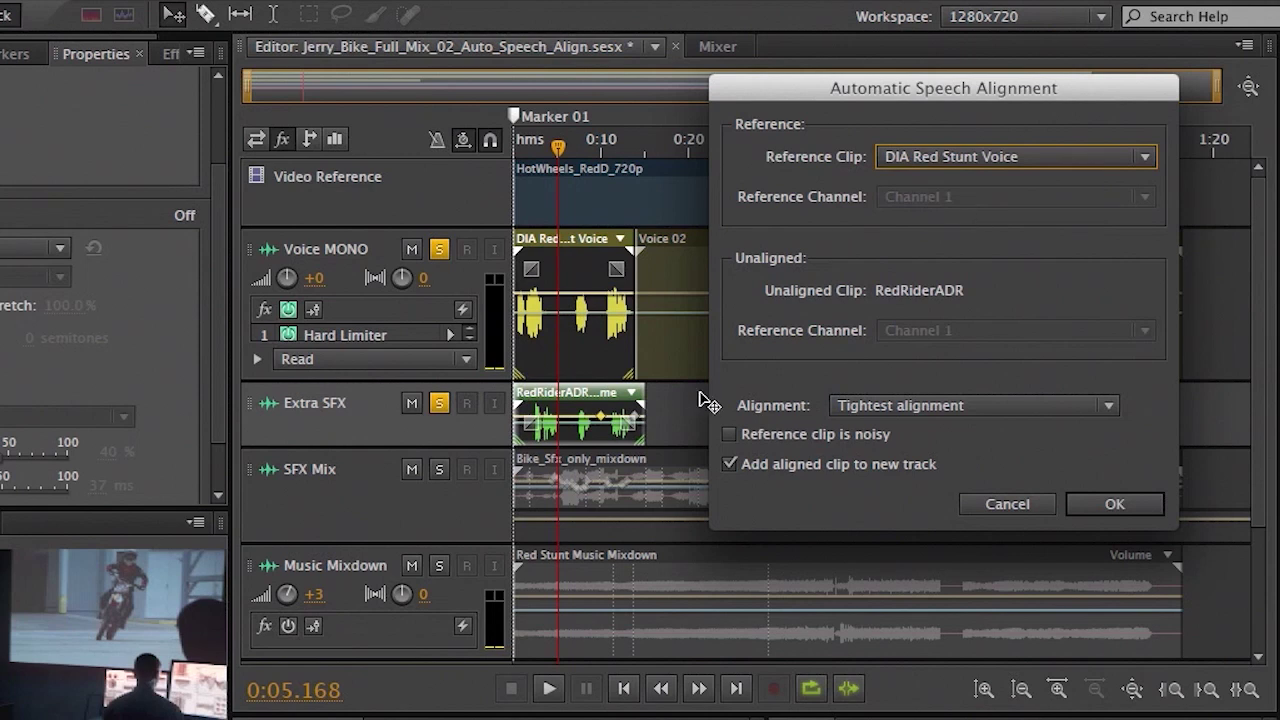
left_click(970, 410)
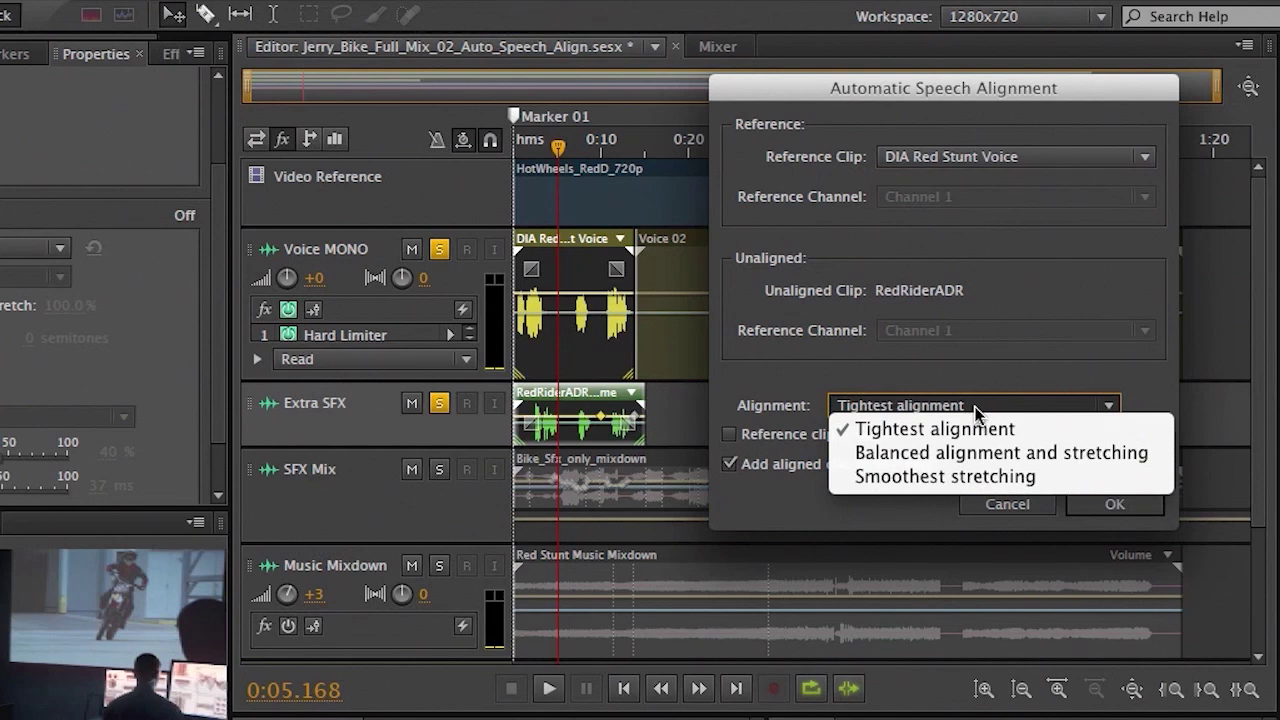
left_click(1048, 452)
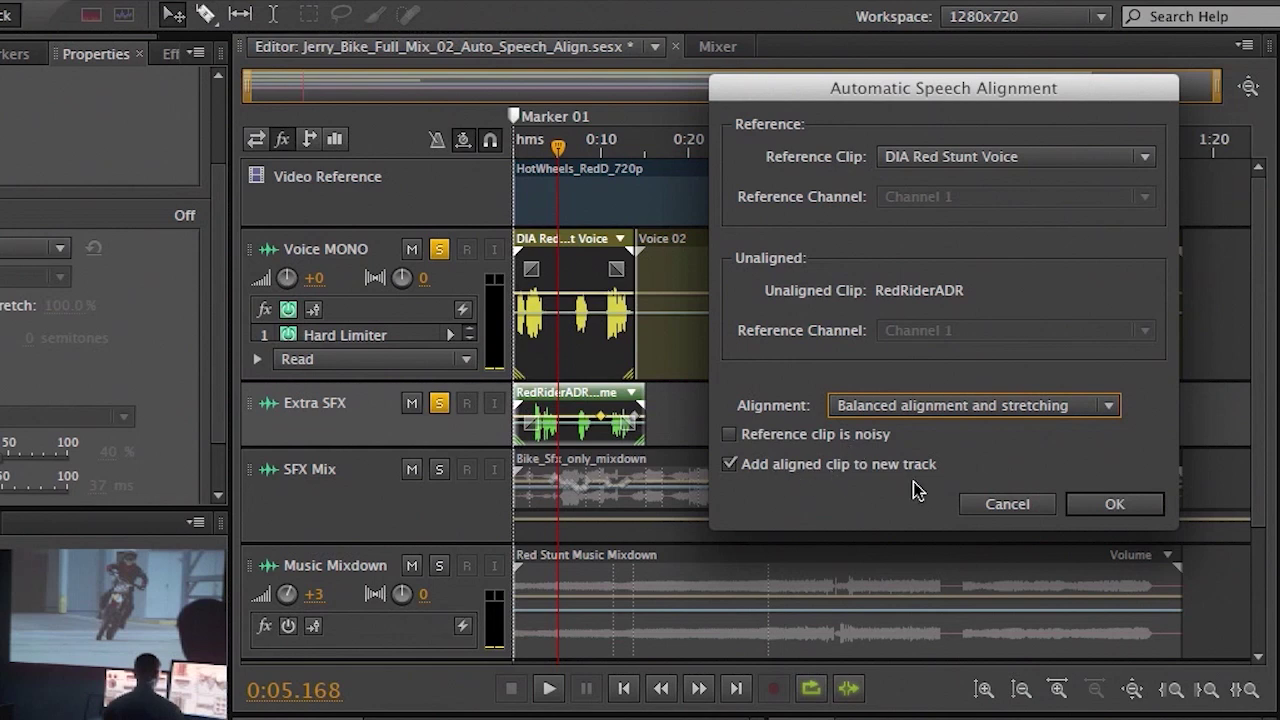
left_click(1116, 505)
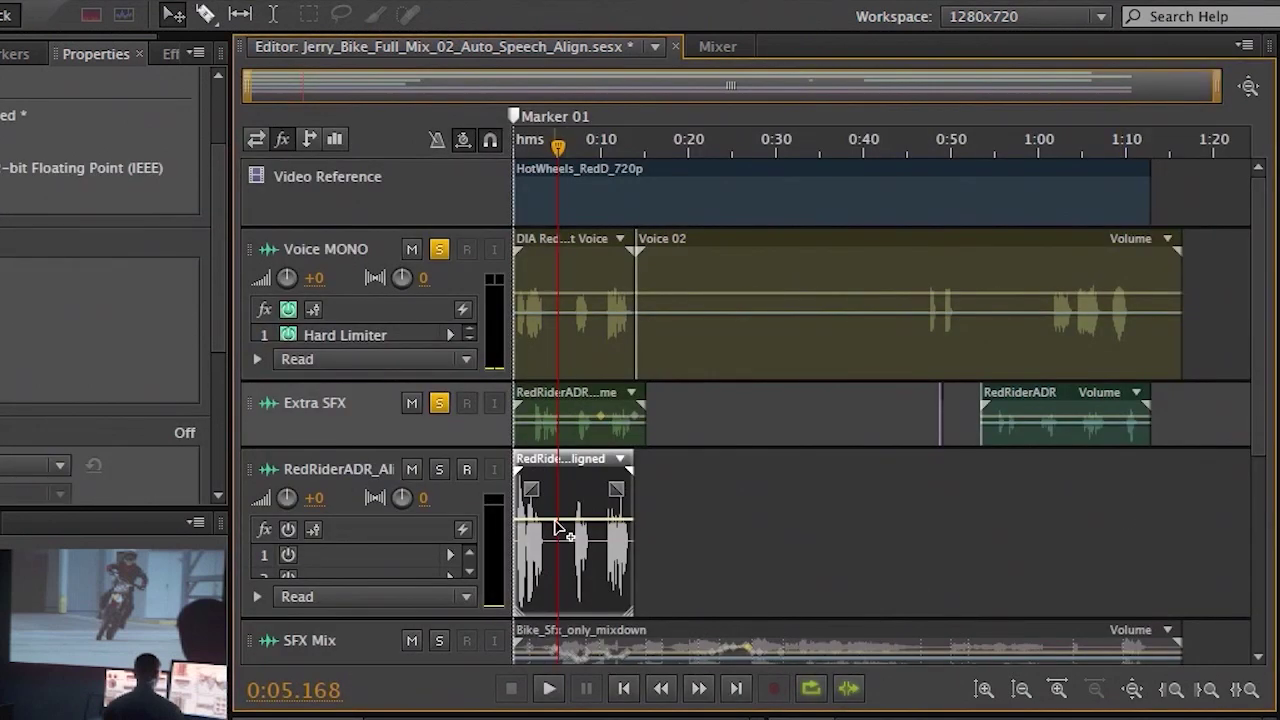
Solo RedRiderADR_Aligned, unsolo Extra SFX, and play the result.
left_click(437, 470)
left_click(438, 403)
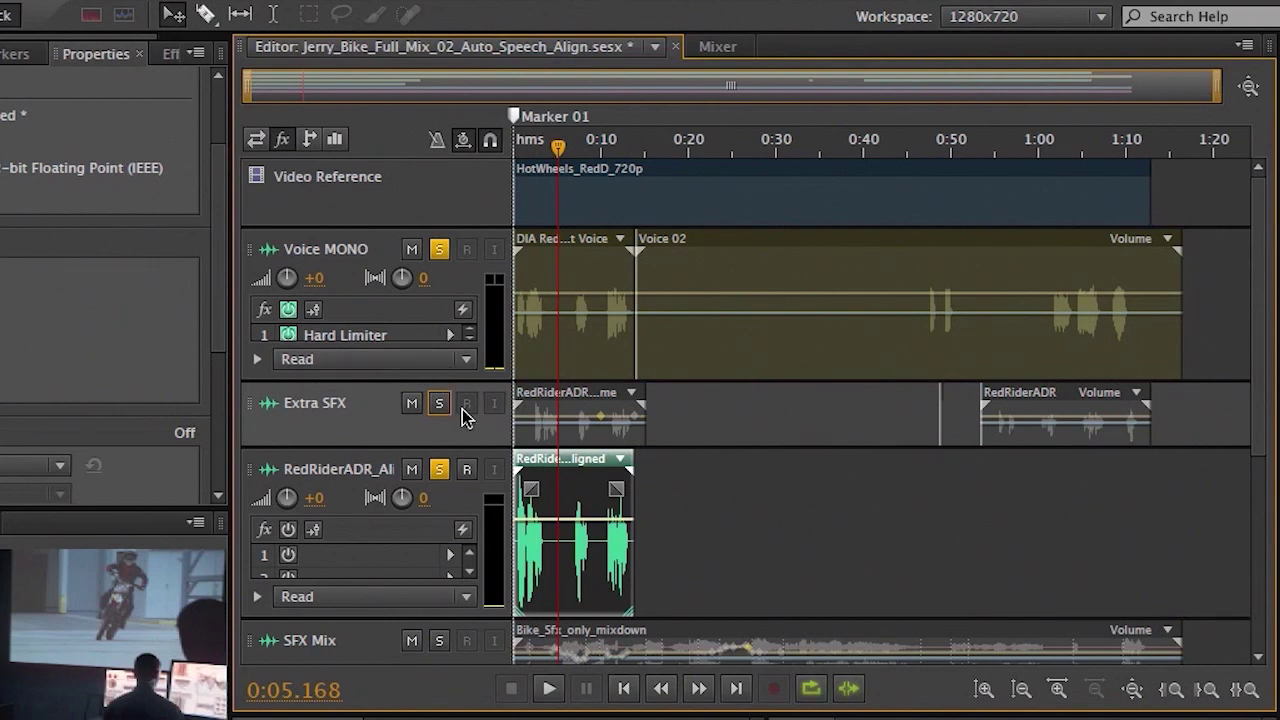
key("space")
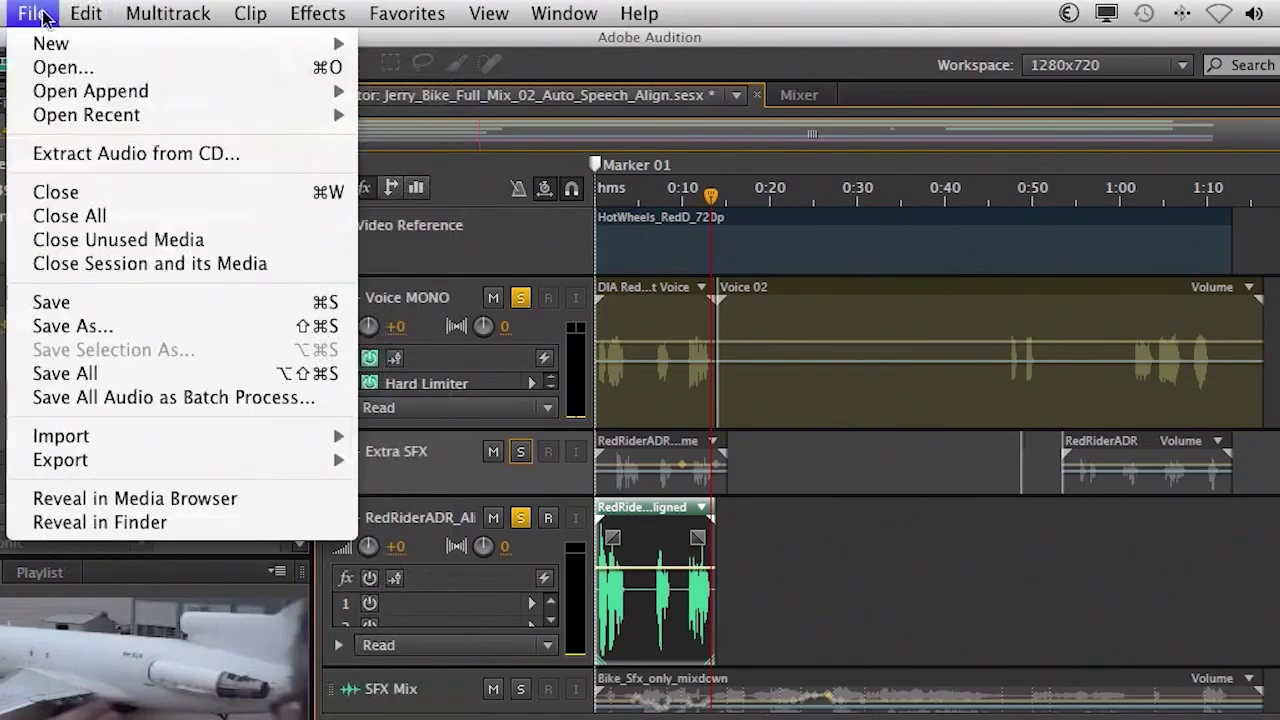
In Pitch_Correction.sesx, solo the Vocal track and play it from 0:00.
mouse_move(116, 115)
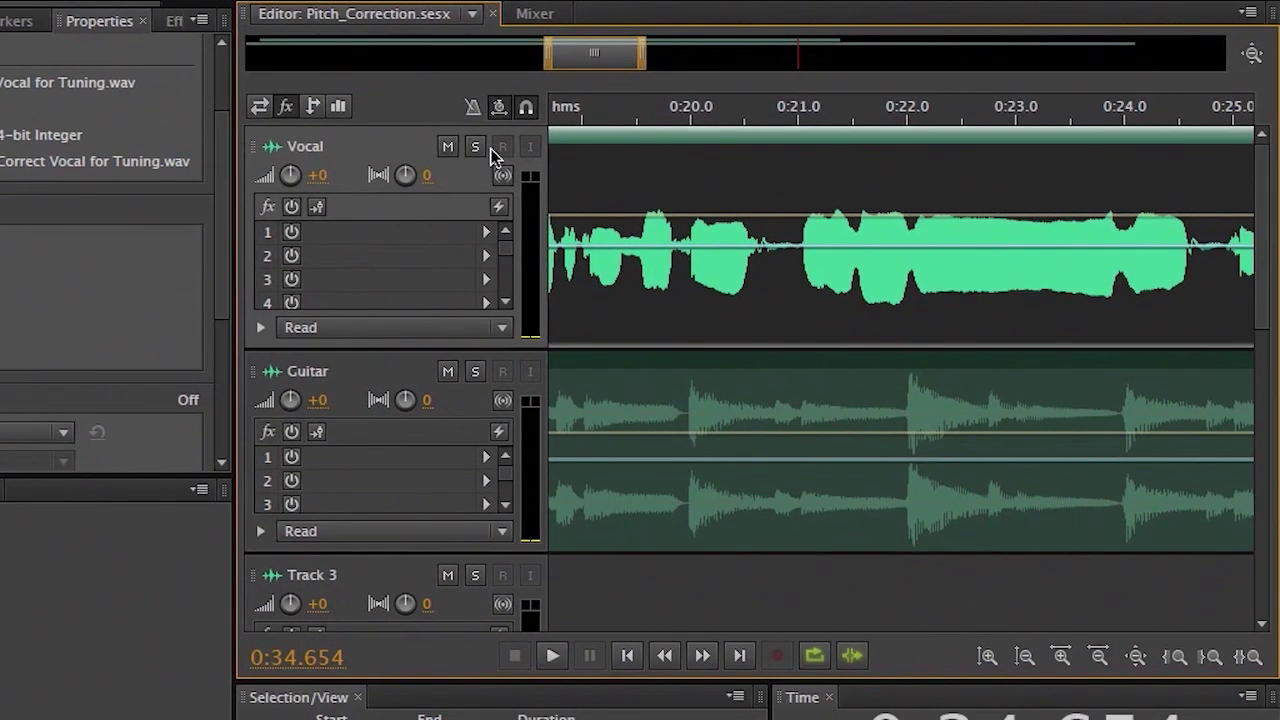
left_click(553, 228)
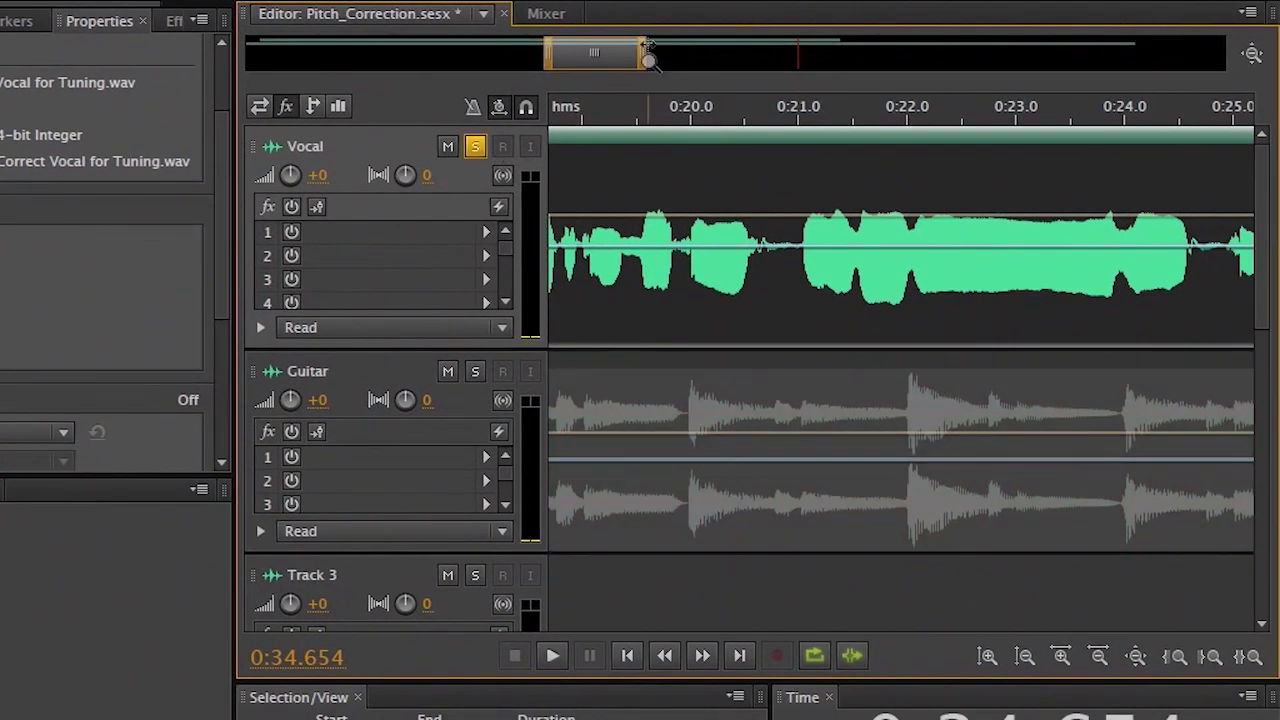
left_click_drag(548, 55, 248, 55)
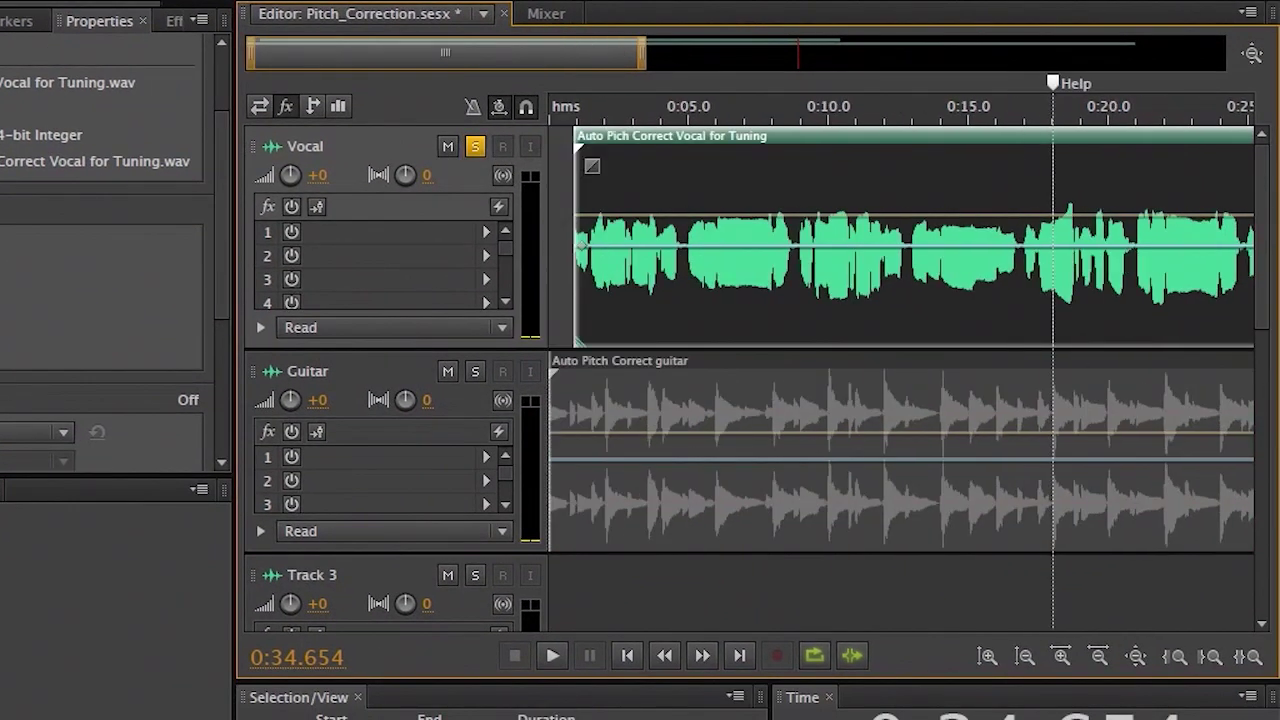
left_click(560, 120)
key("space")
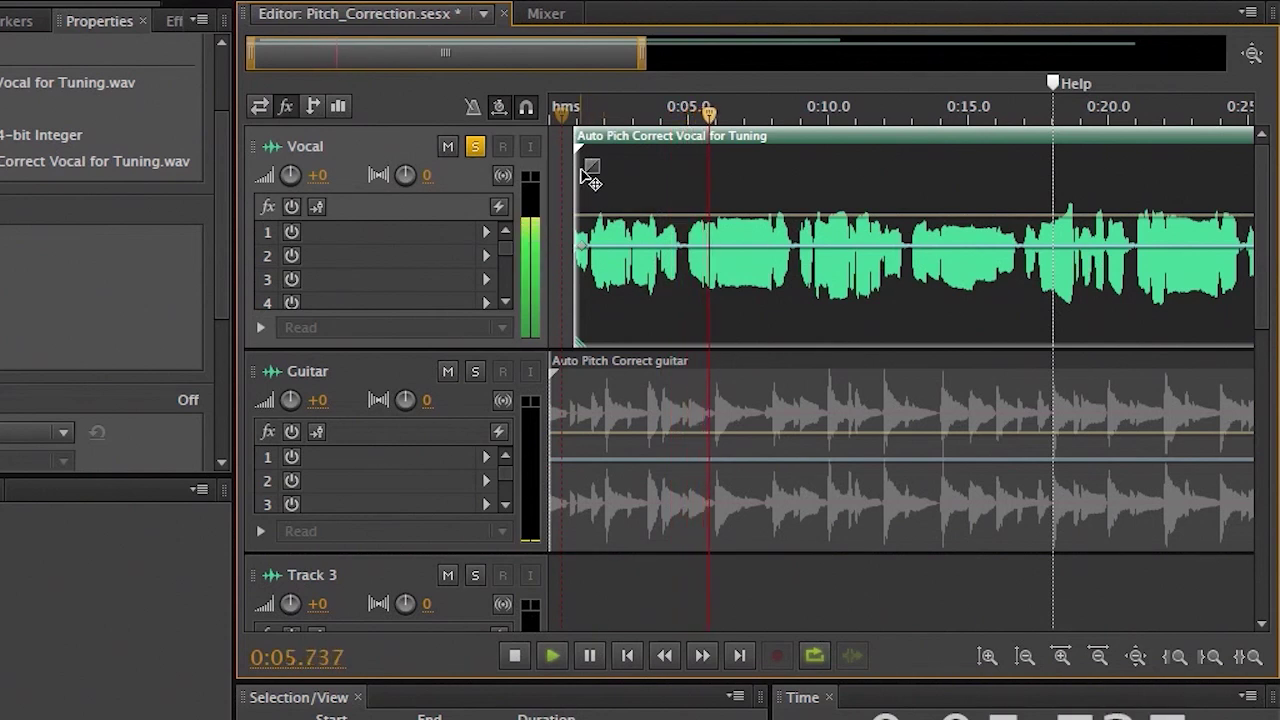
key("space")
Insert Automatic Pitch Correction from Time and Pitch into slot 1 of the Vocal track's rack.
left_click(485, 232)
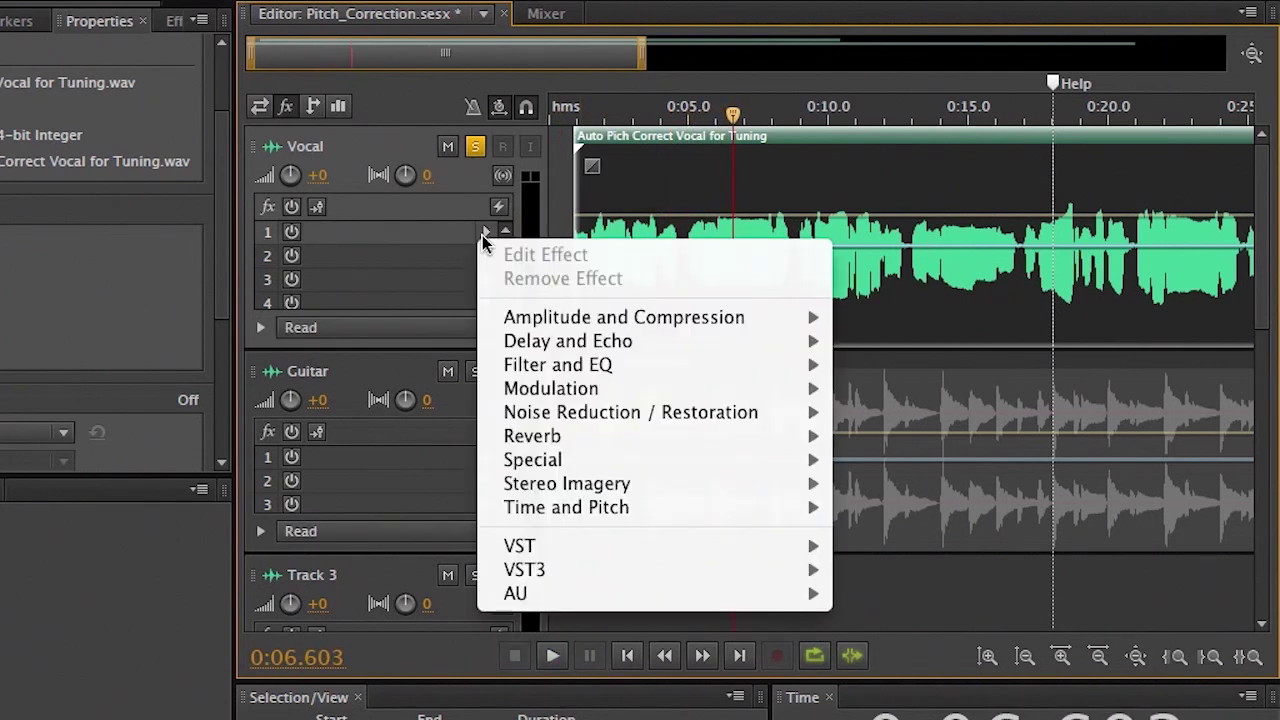
mouse_move(697, 515)
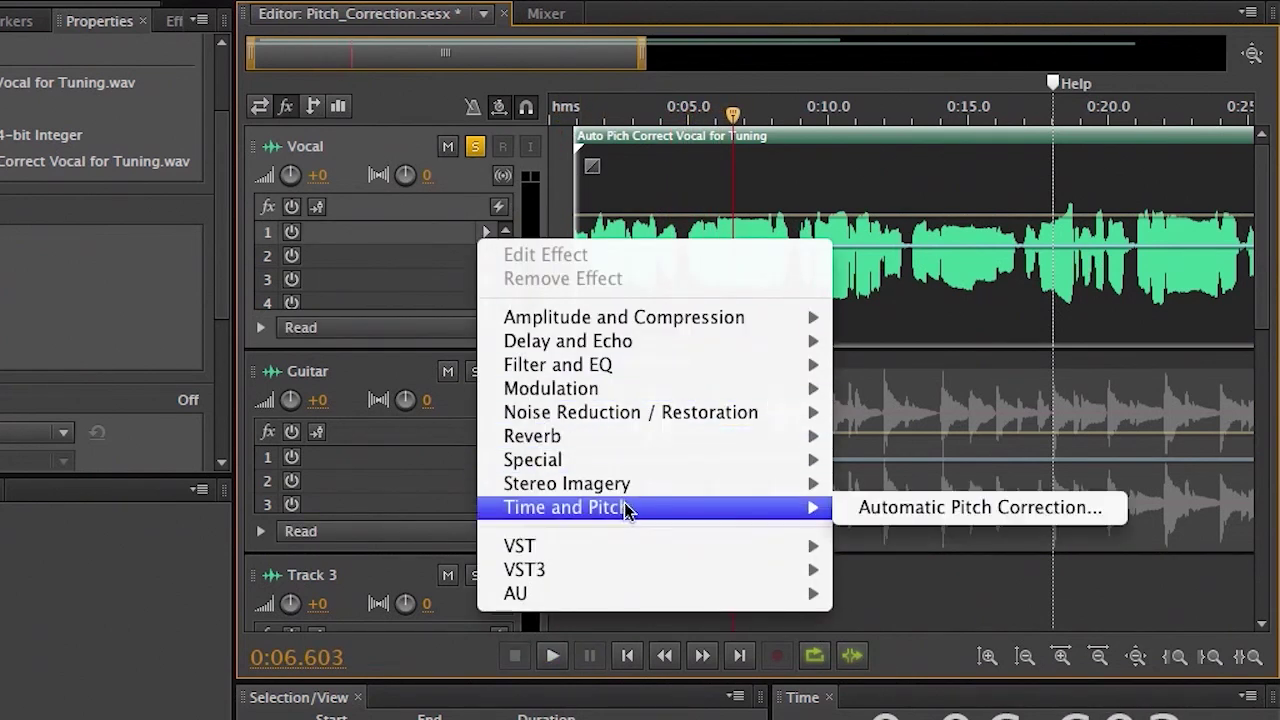
left_click(973, 510)
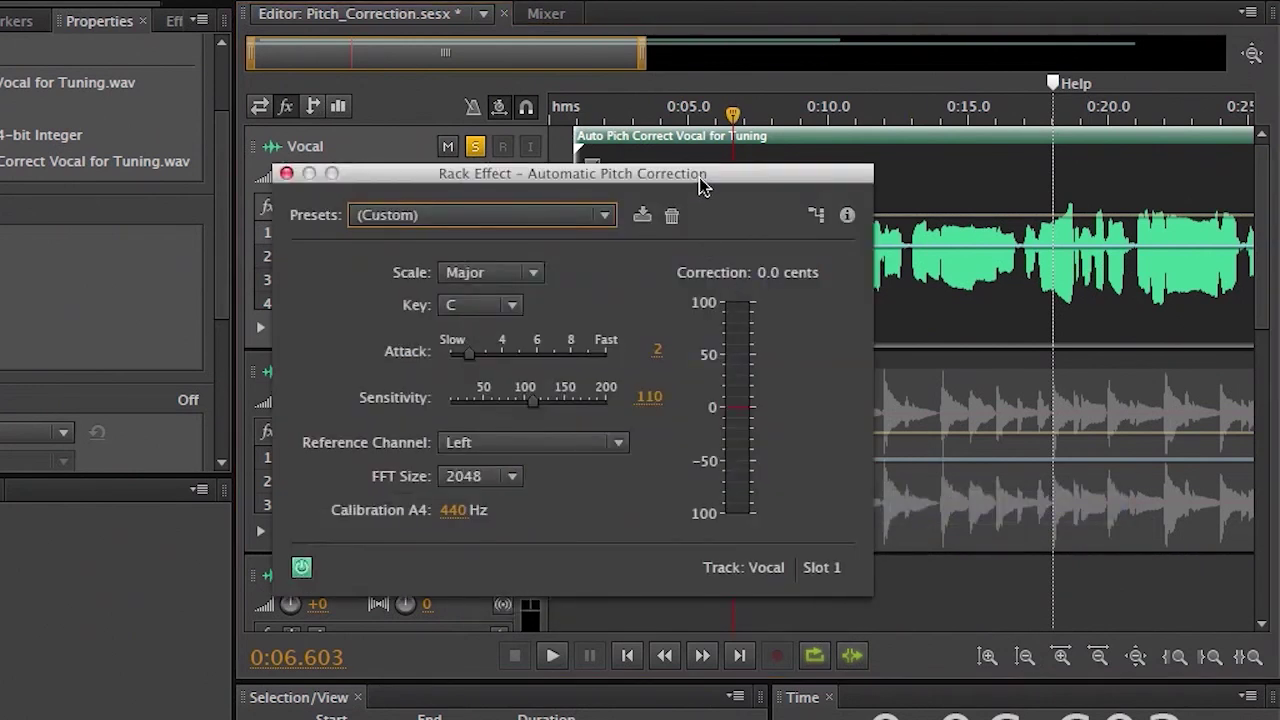
left_click_drag(700, 178, 385, 80)
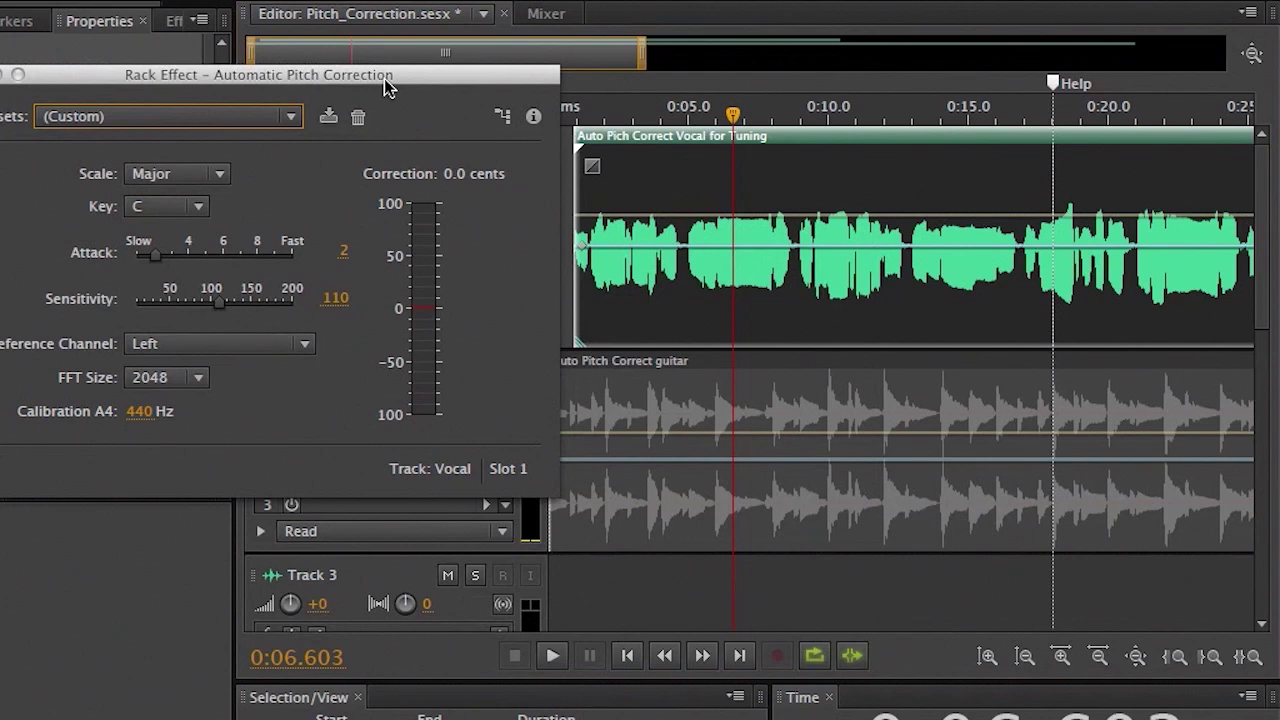
Set the pitch correction to C Major, Attack 5 and FFT Size 1024; move the playhead to 0:04.7.
left_click(173, 178)
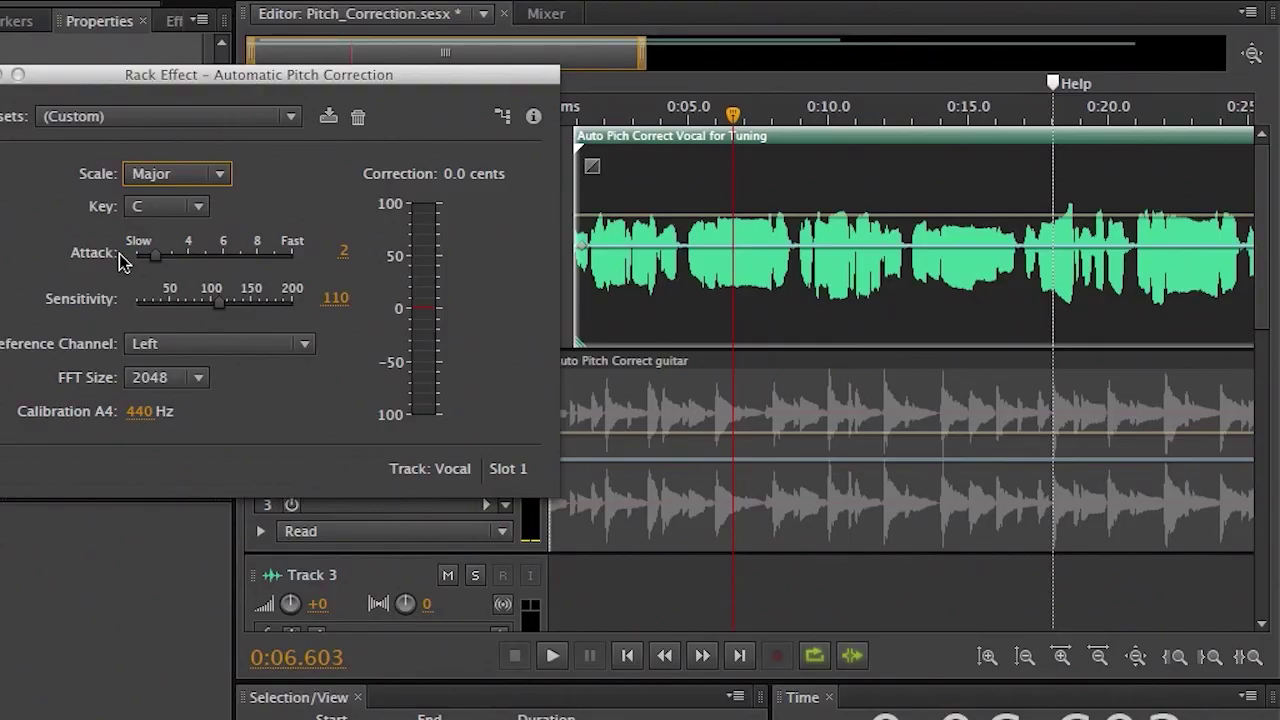
left_click_drag(155, 256, 183, 258)
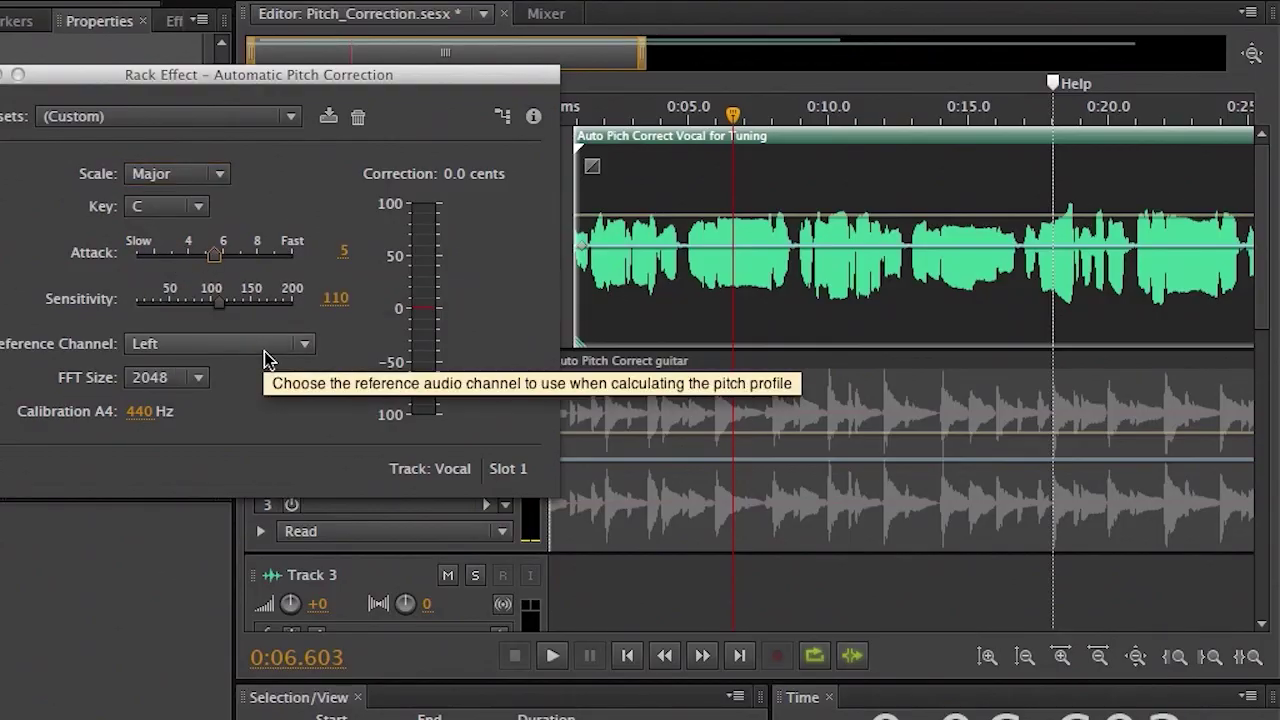
left_click(200, 378)
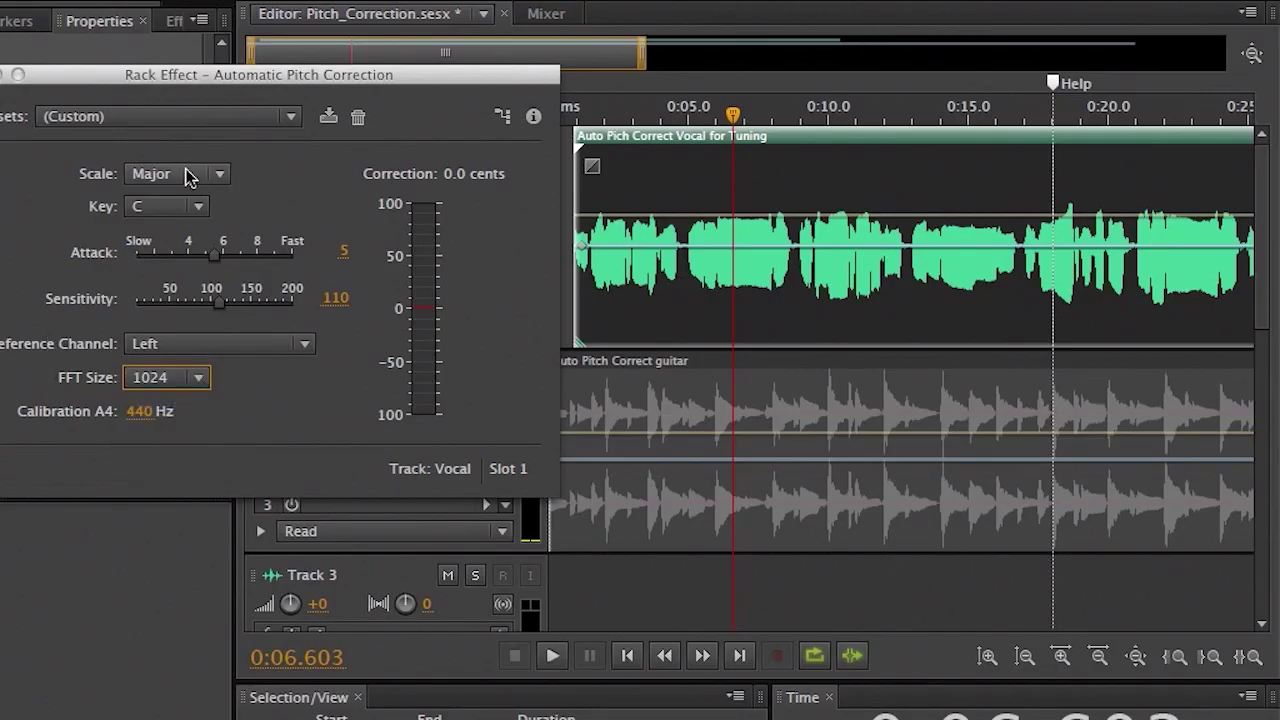
left_click_drag(733, 114, 680, 114)
Play and stop the pitch-corrected vocal from 0:04.7, then close the Rack Effect window.
key("space")
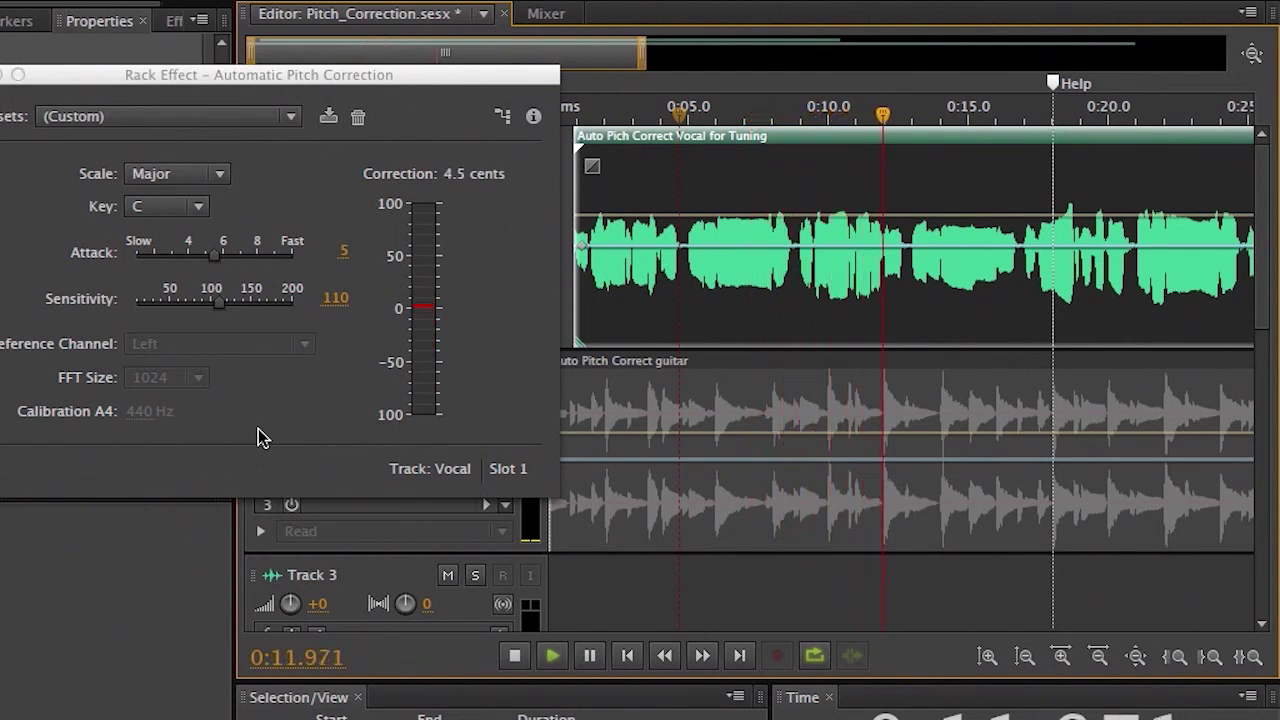
key("space")
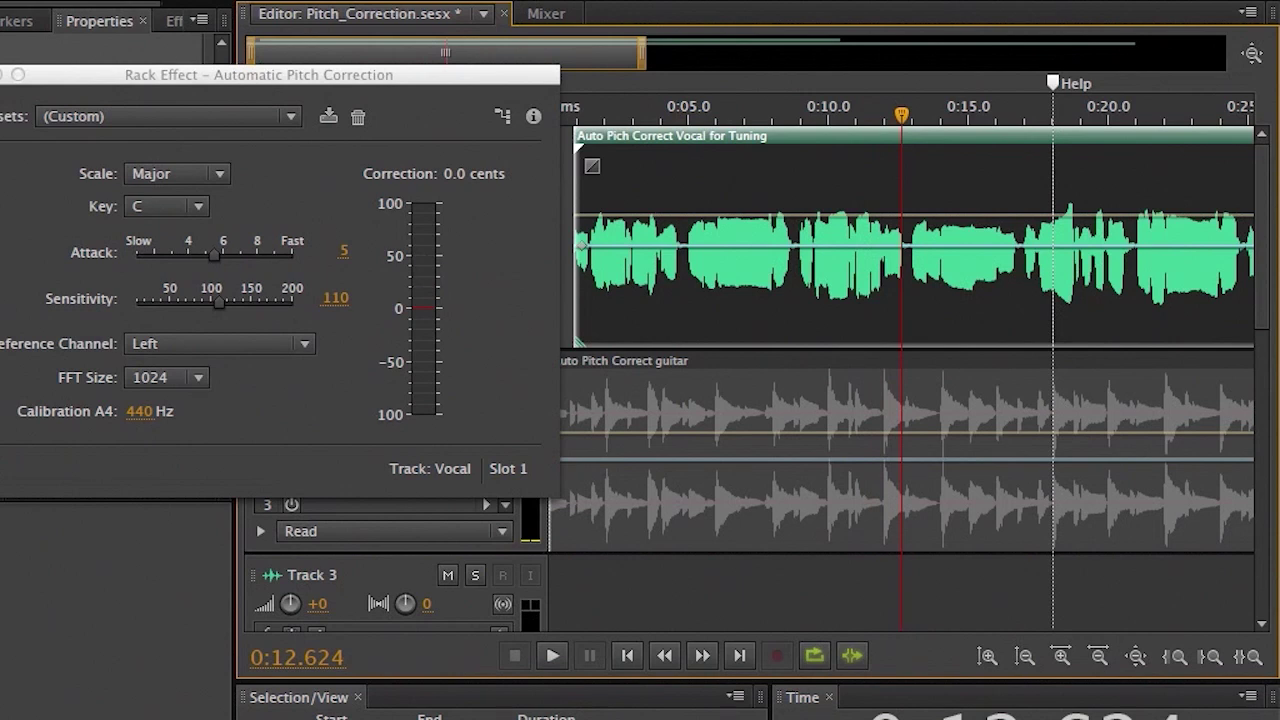
key("super+w")
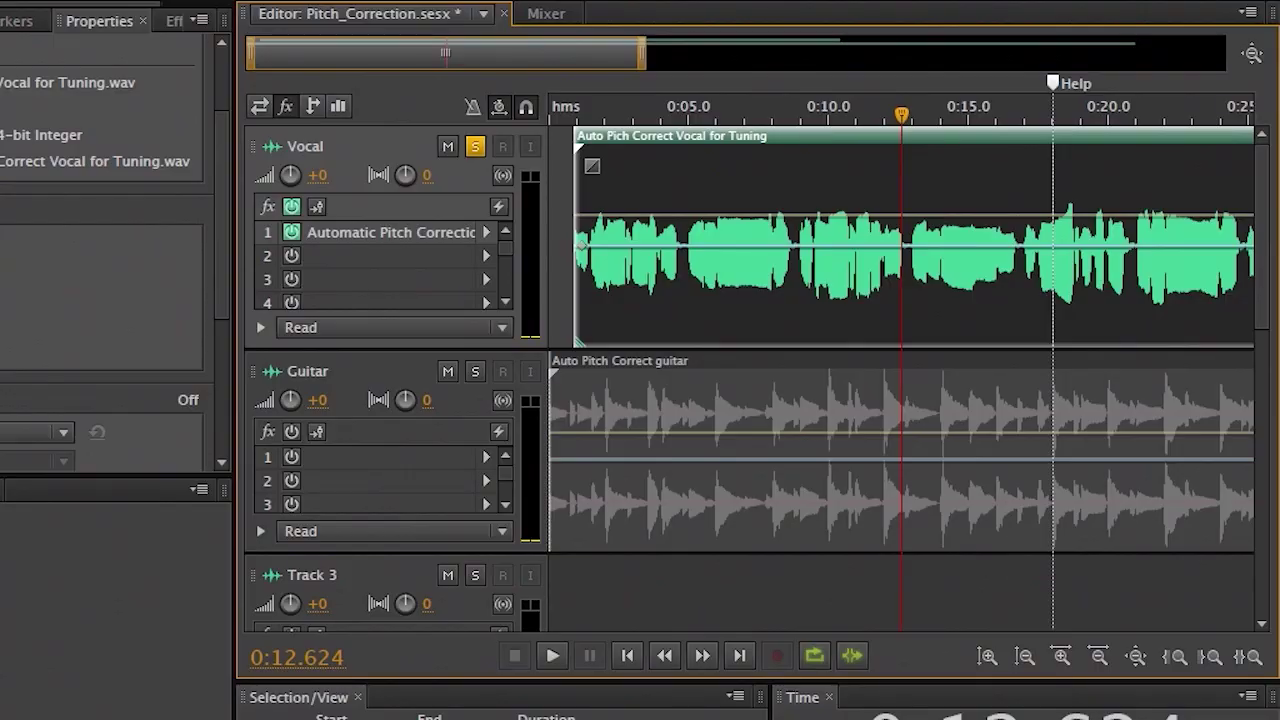
Switch the editor to VoiceOver.sesx and bring up the Files panel.
left_click(484, 14)
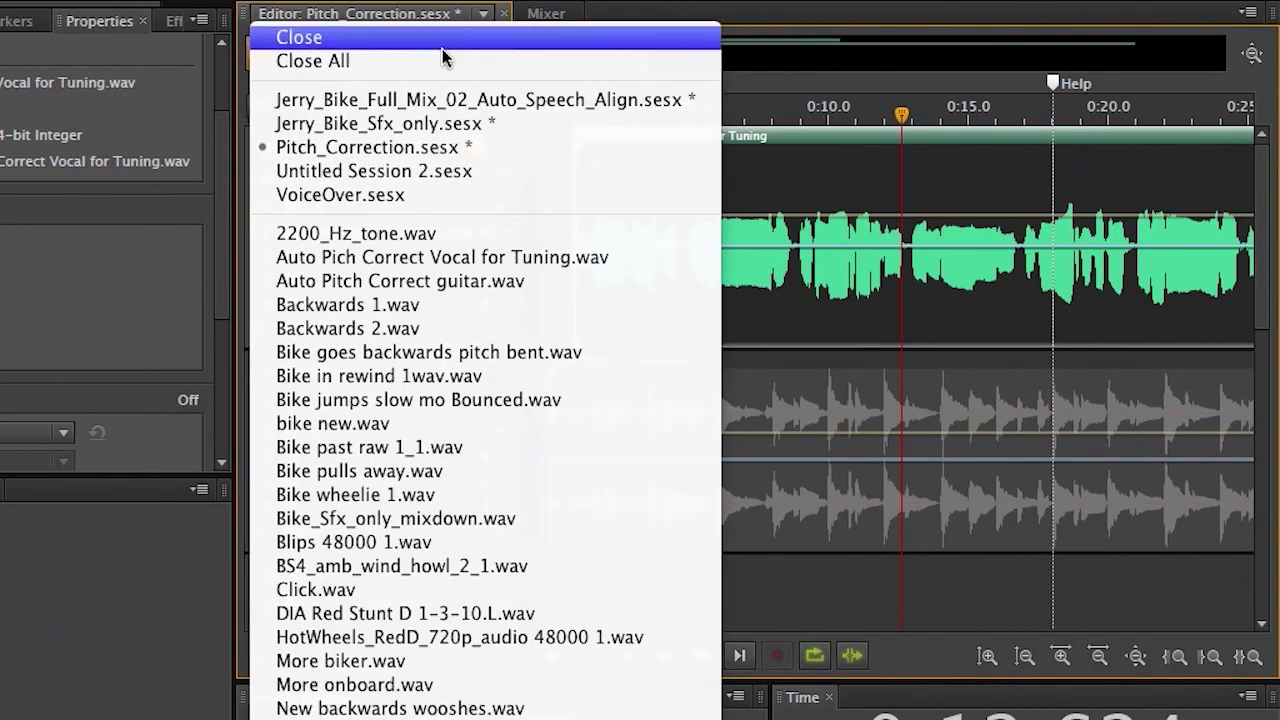
left_click(427, 194)
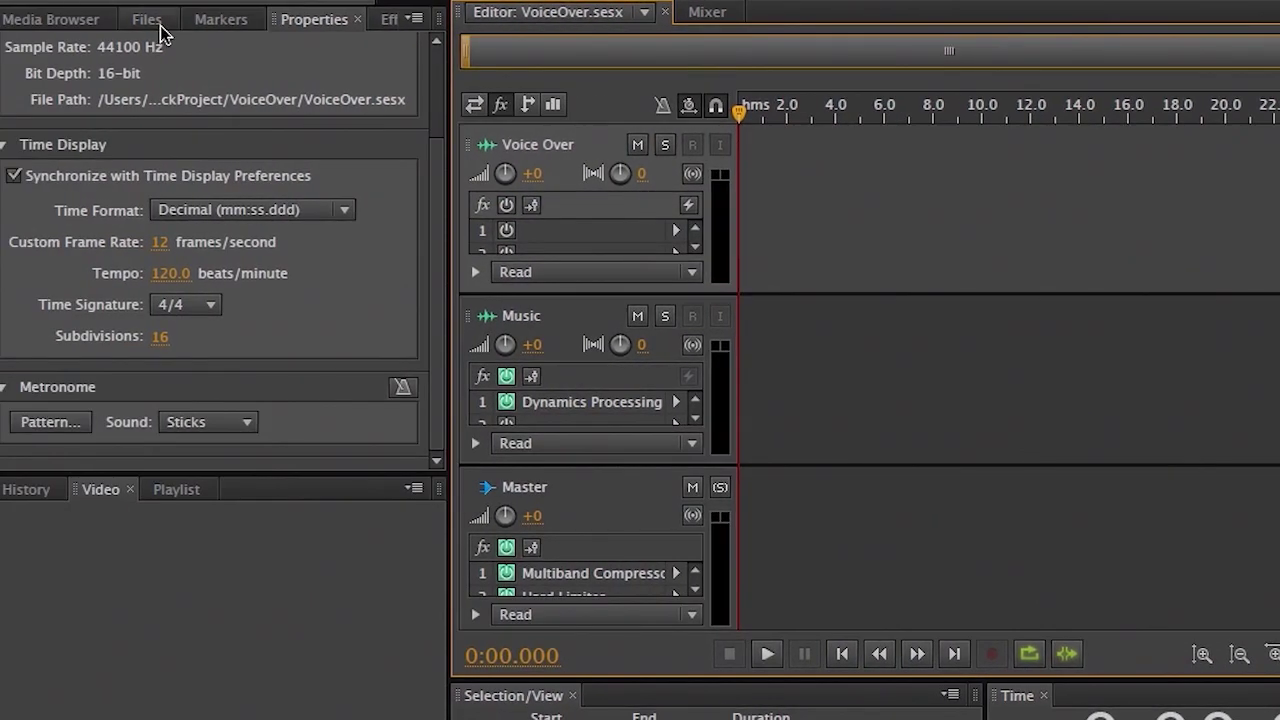
left_click(160, 22)
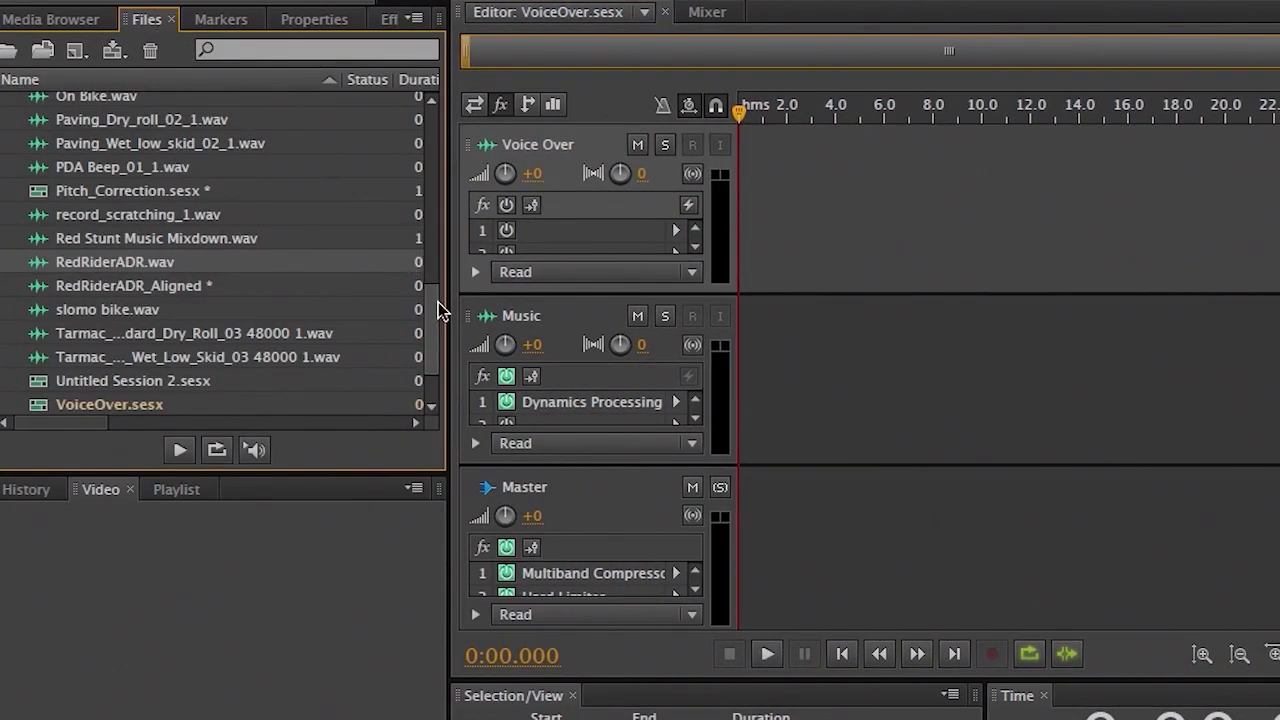
Place DIA Red Stunt D 1-3-10.L.wav on the Voice Over track, converting its sample rate.
left_click_drag(437, 312, 407, 214)
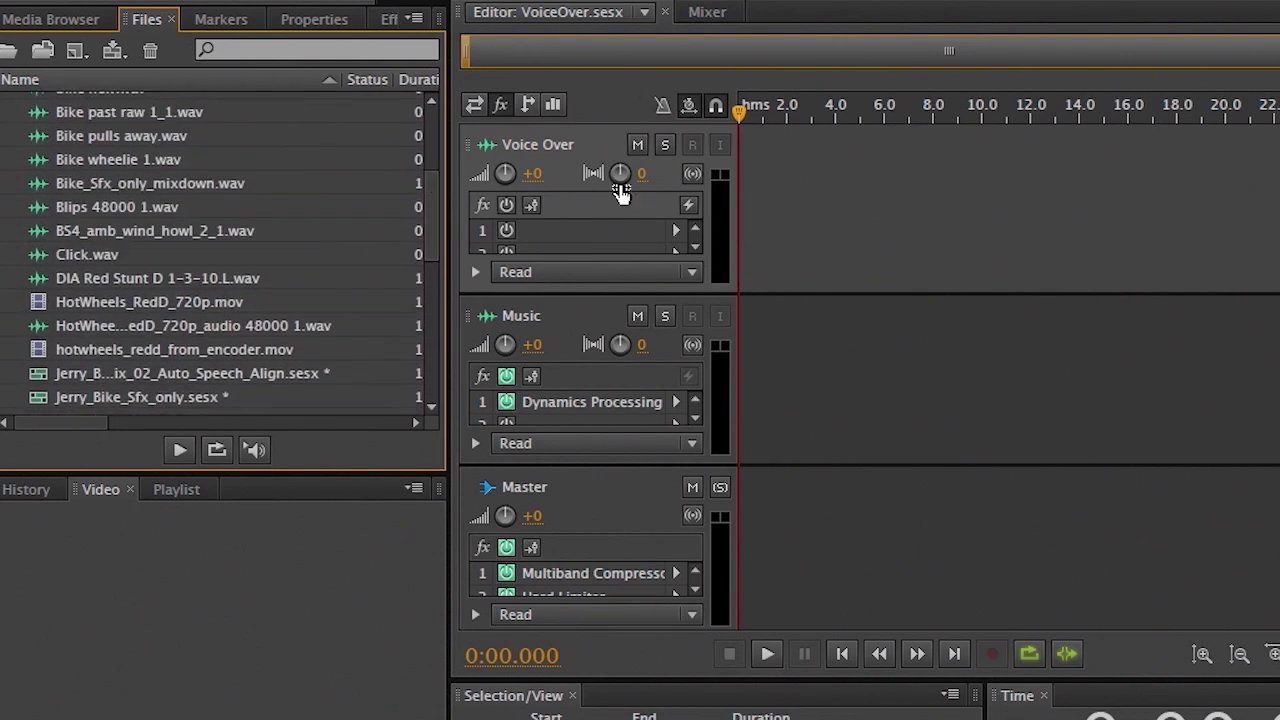
left_click_drag(47, 281, 762, 200)
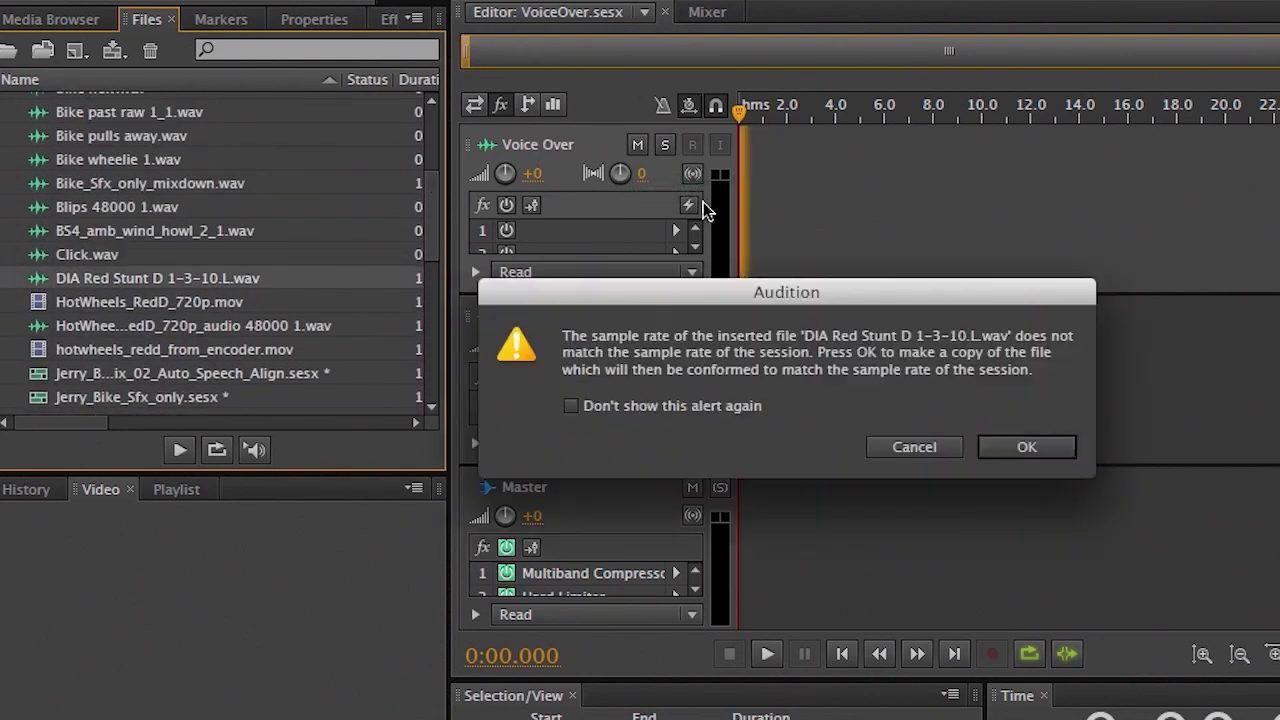
left_click(1022, 445)
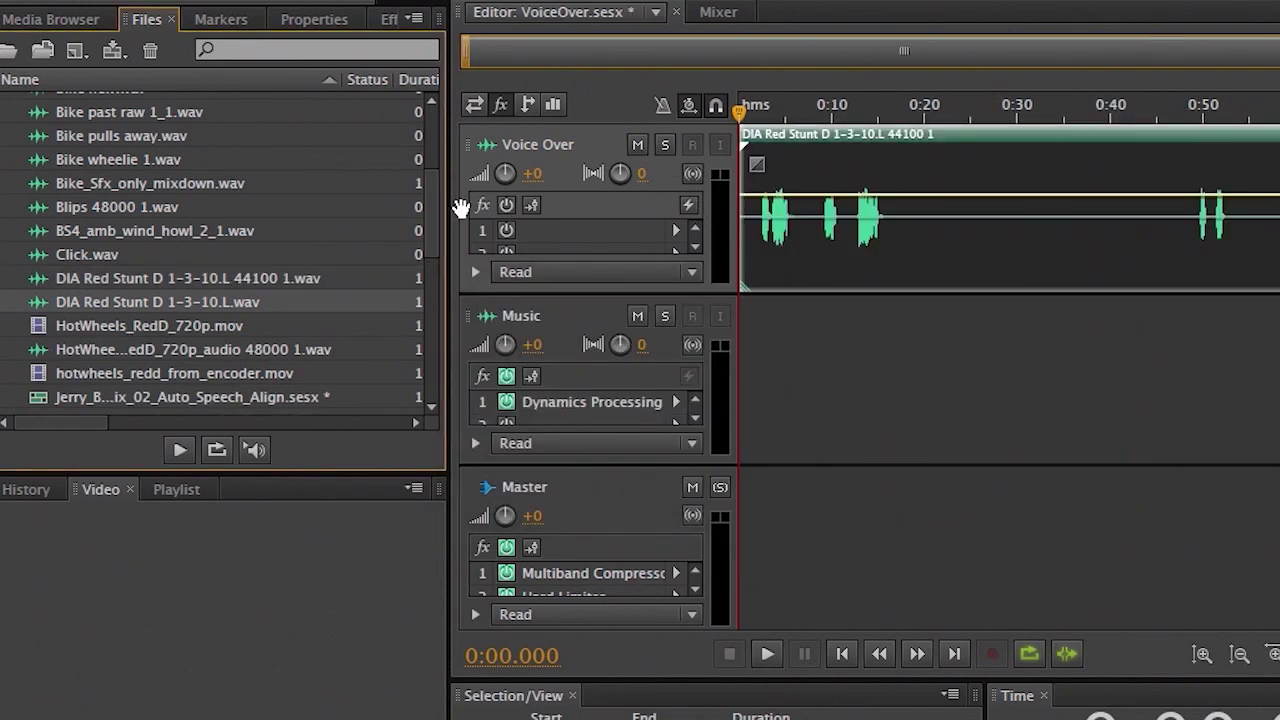
Place Red Stunt Music Mixdown.wav on the Music track, converting its sample rate.
scroll(420, 243, "down", 5)
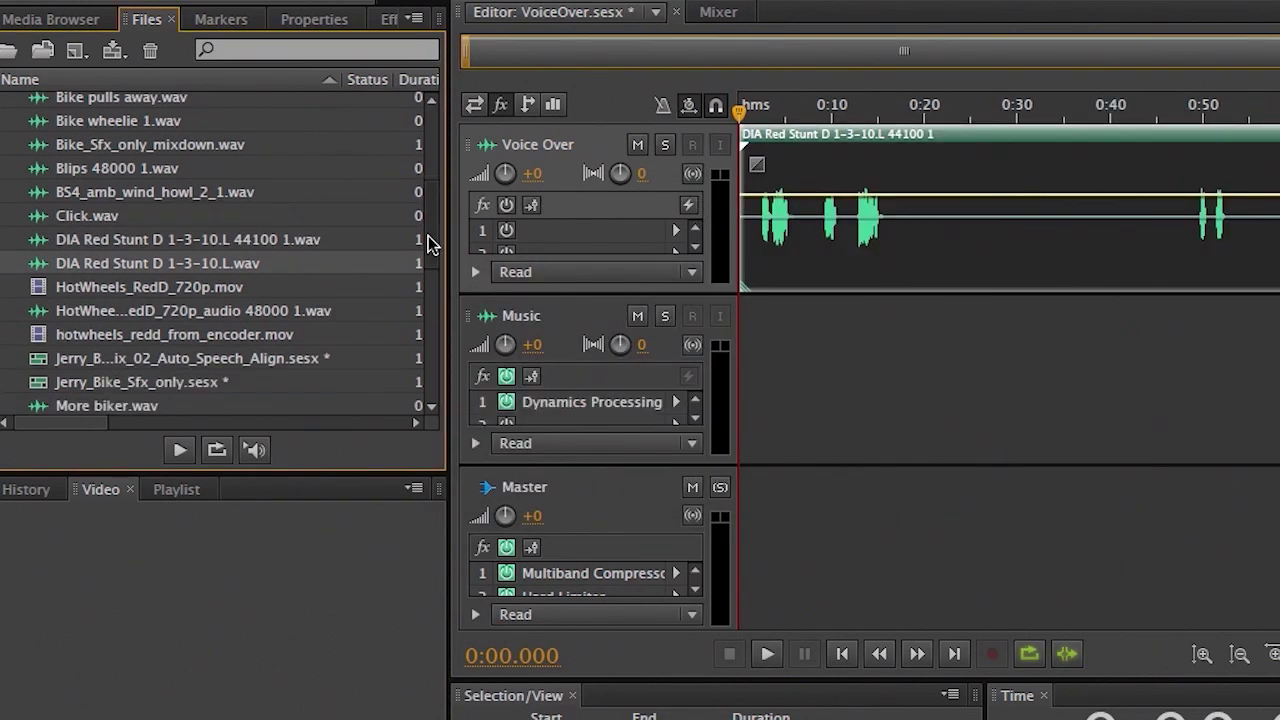
left_click_drag(42, 295, 657, 370)
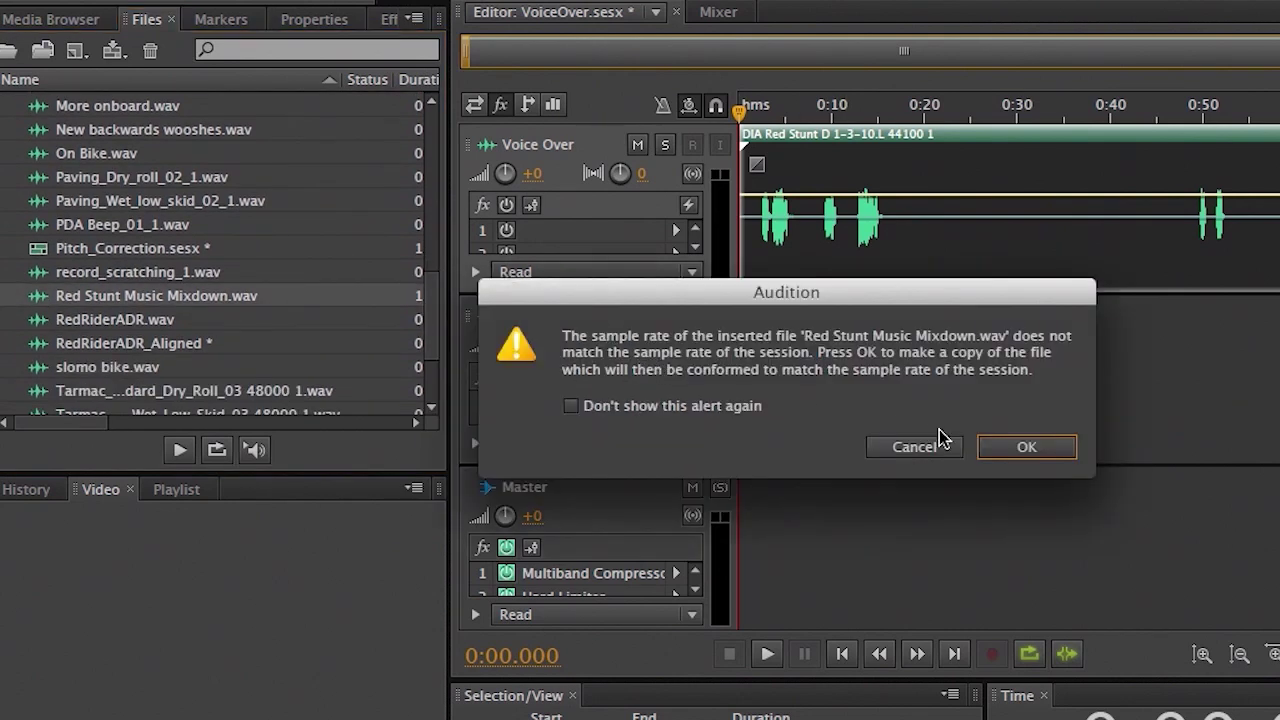
left_click(1022, 447)
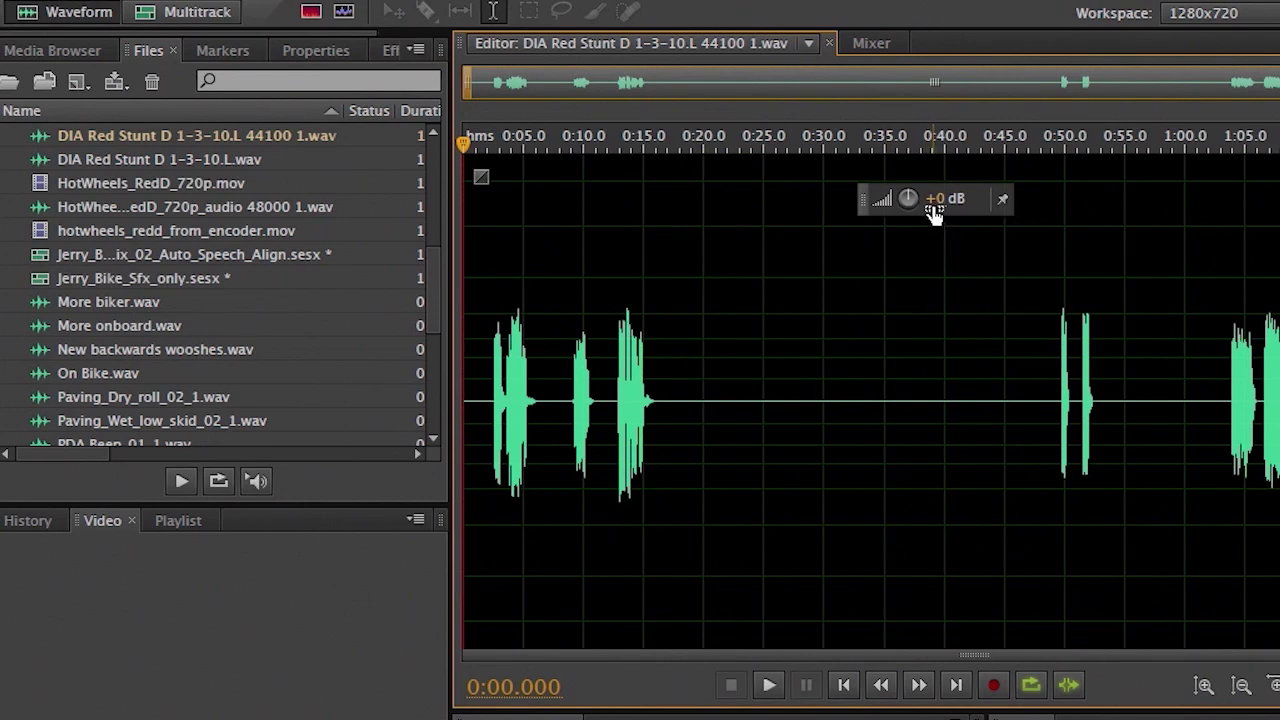
Boost the voice recording about +5.4 dB and the music mixdown +4.8 dB, returning to the session.
left_click_drag(933, 200, 961, 205)
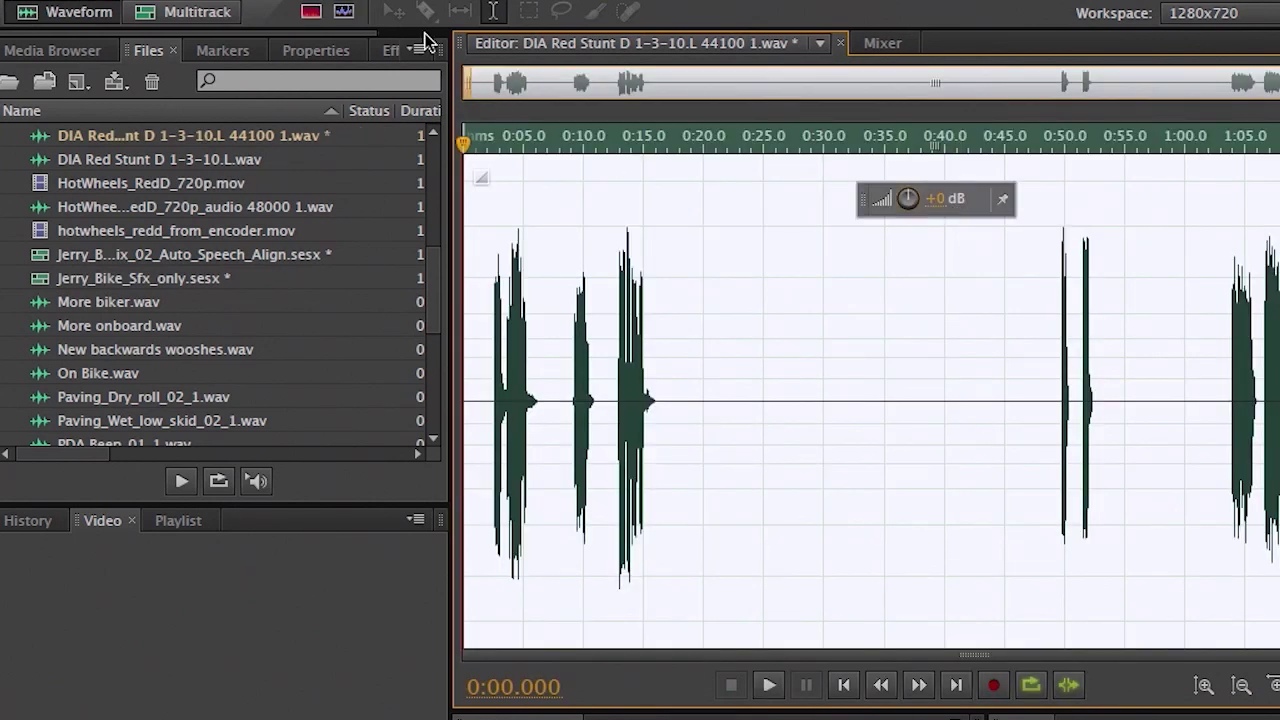
left_click(188, 12)
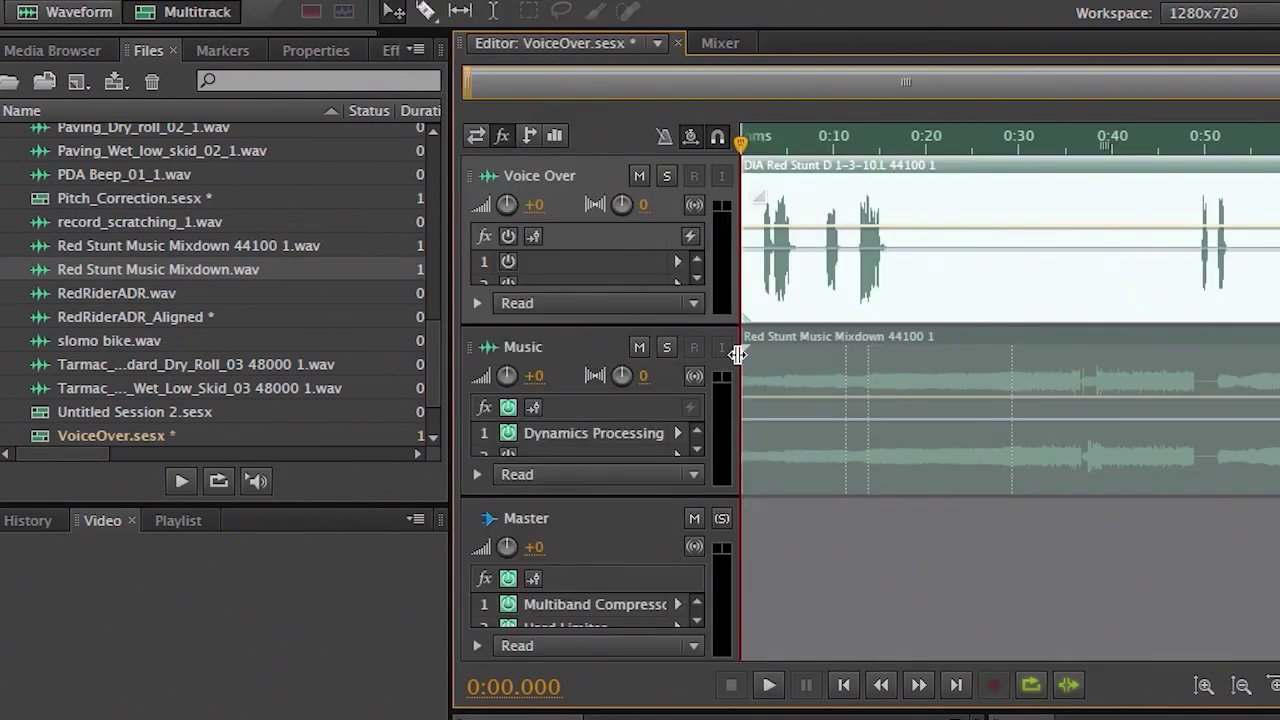
double_click(755, 370)
left_click_drag(948, 200, 968, 204)
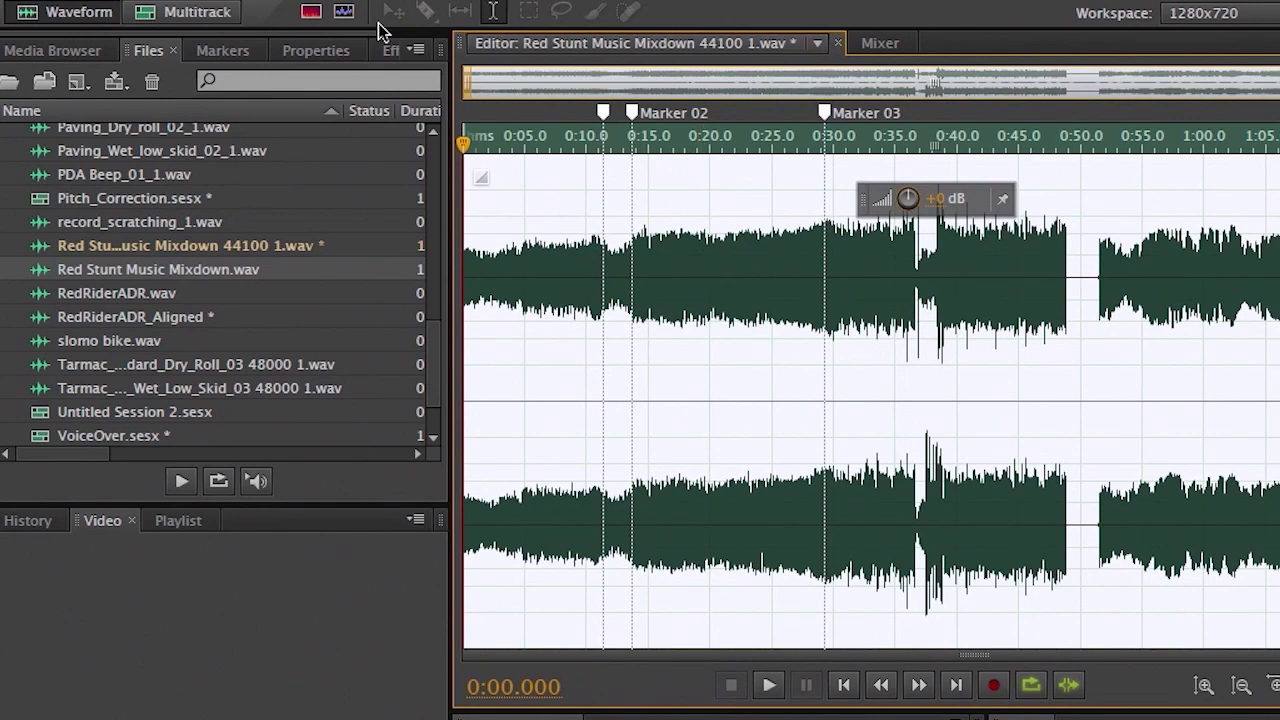
left_click(170, 14)
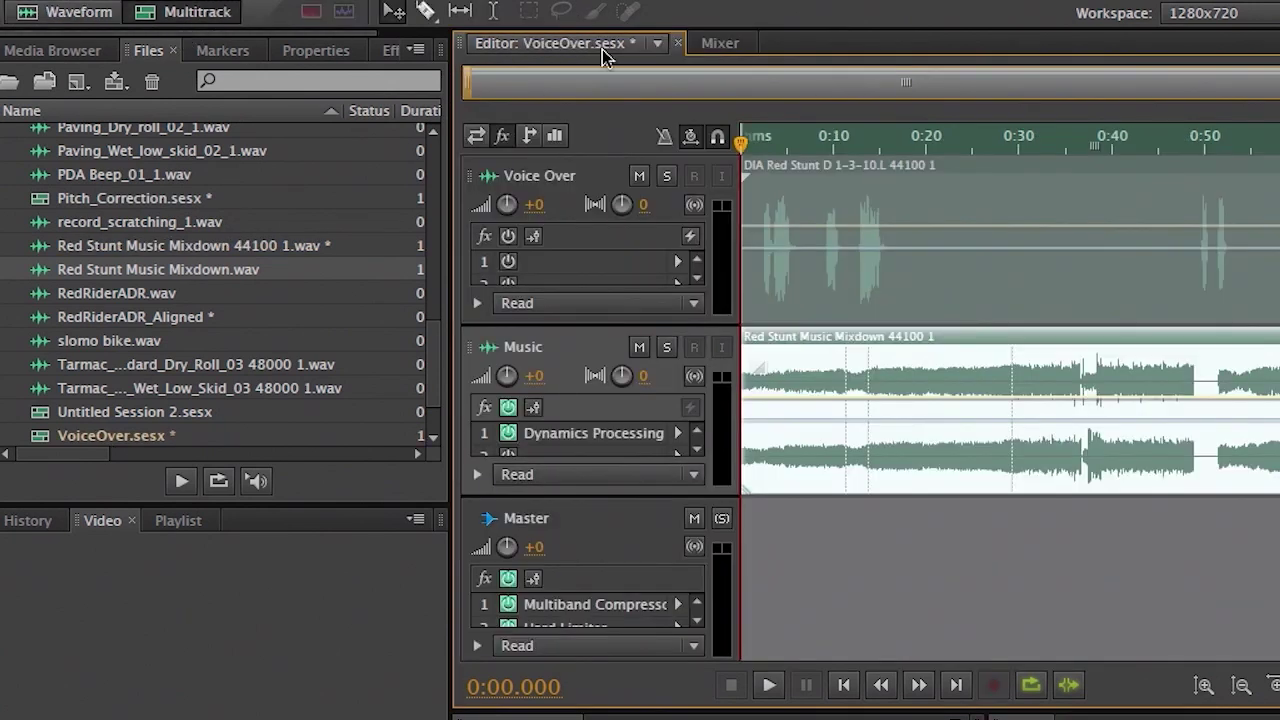
In the Mixer, set the Music track's Dynamics Processing side-chain input to Stereo and check its channel routing.
left_click(718, 46)
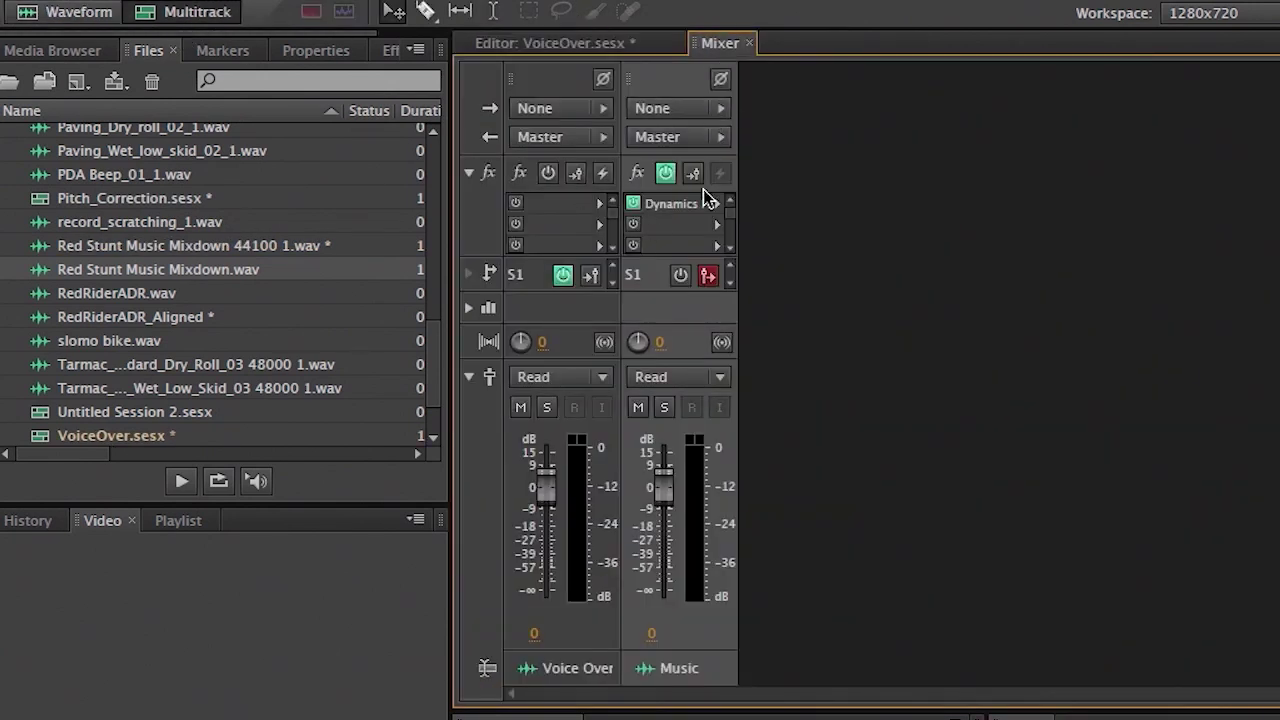
double_click(694, 205)
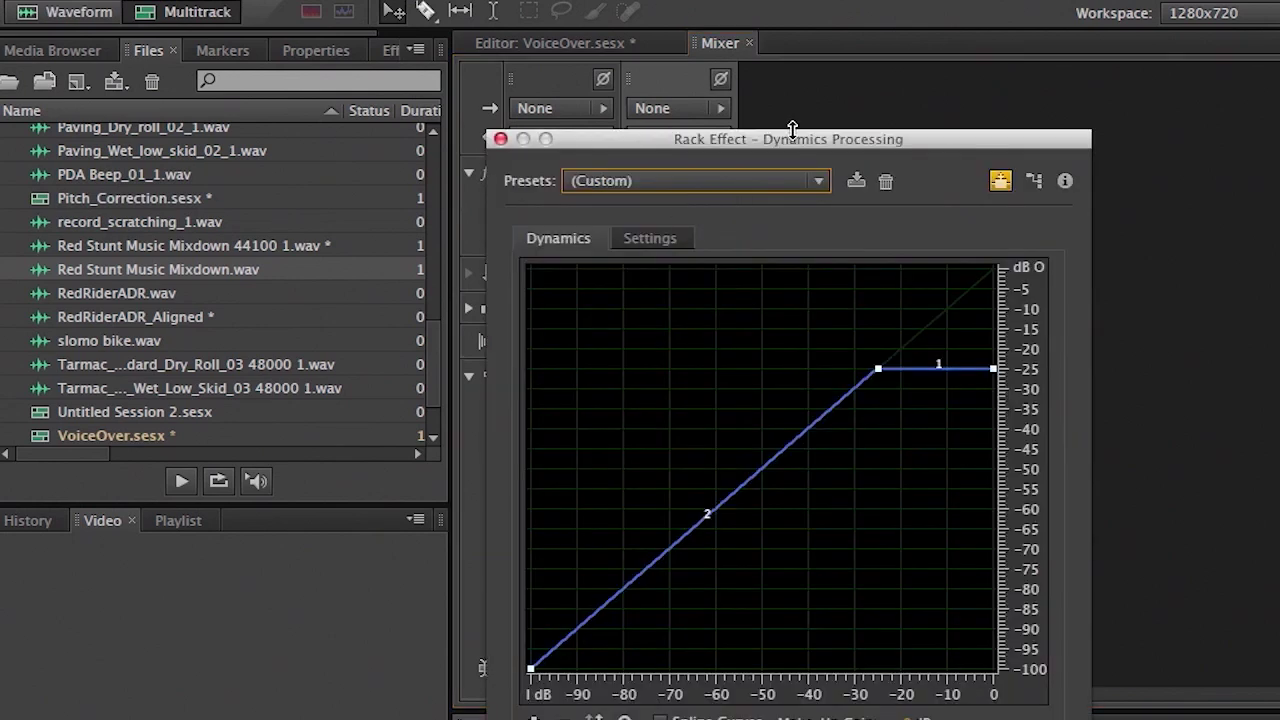
left_click_drag(791, 134, 799, 0)
left_click(1006, 27)
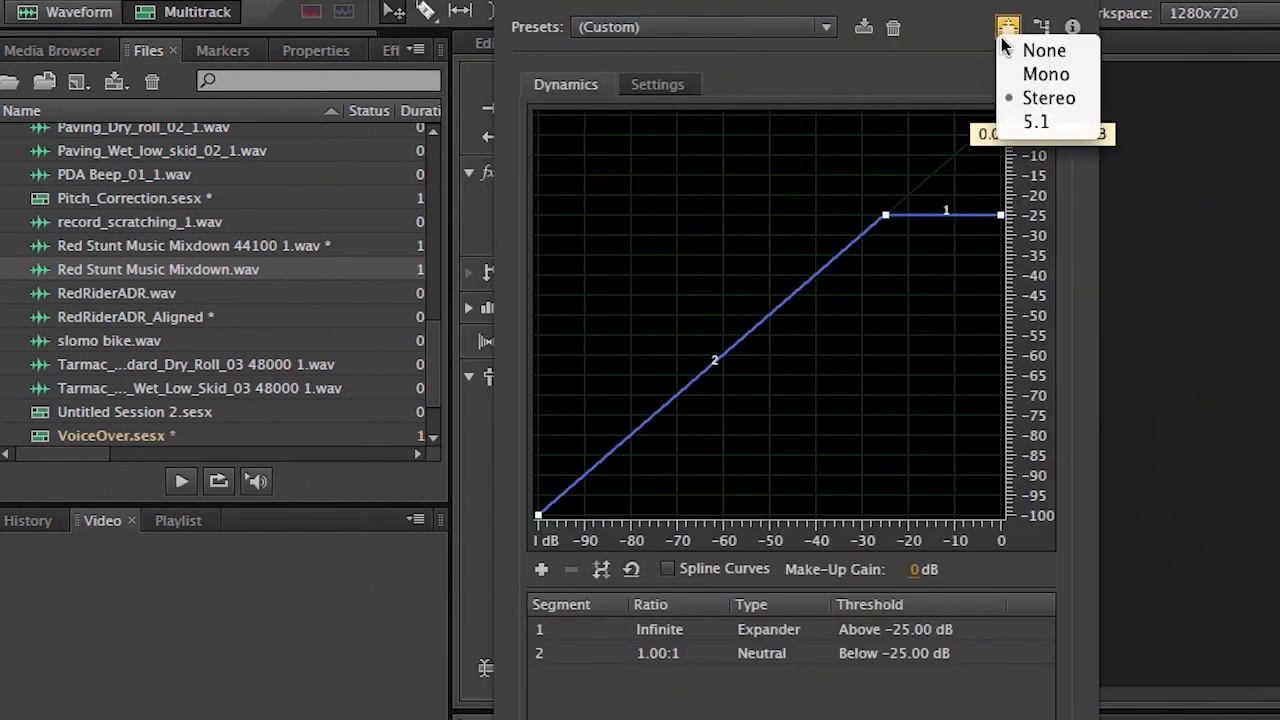
left_click(1050, 98)
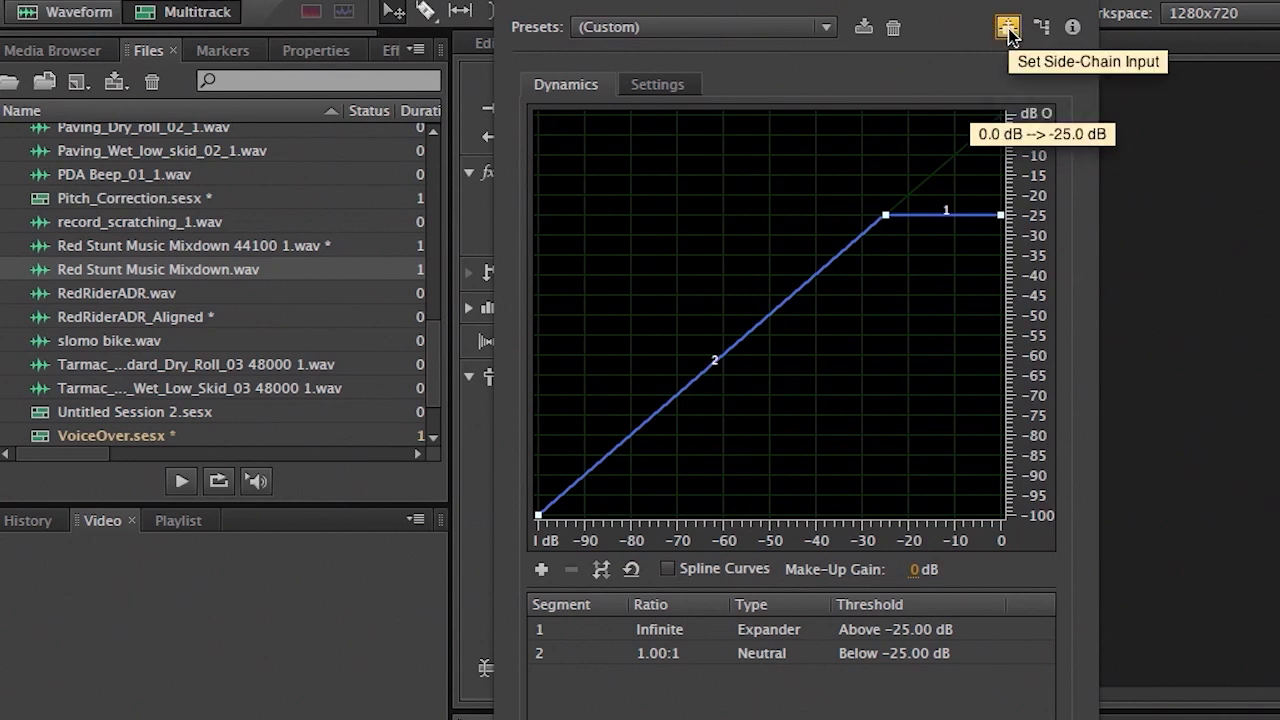
left_click(1010, 33)
left_click(1046, 80)
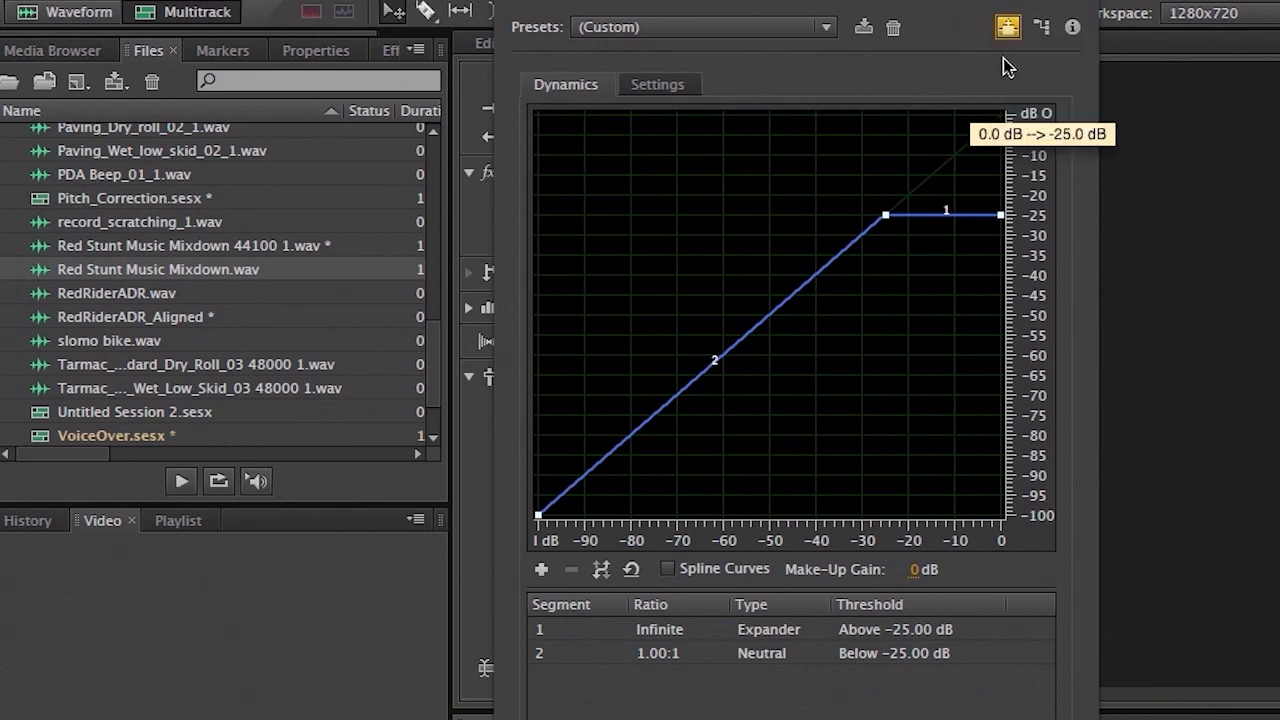
left_click(1046, 33)
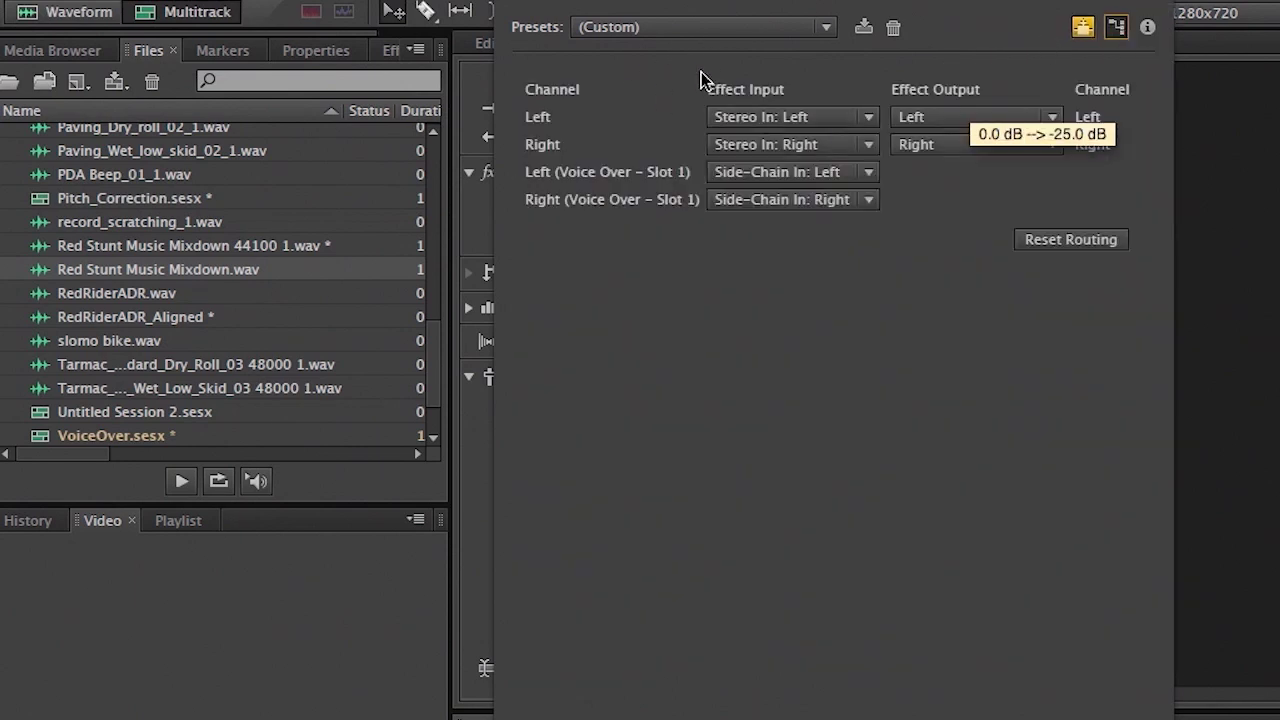
left_click(513, 3)
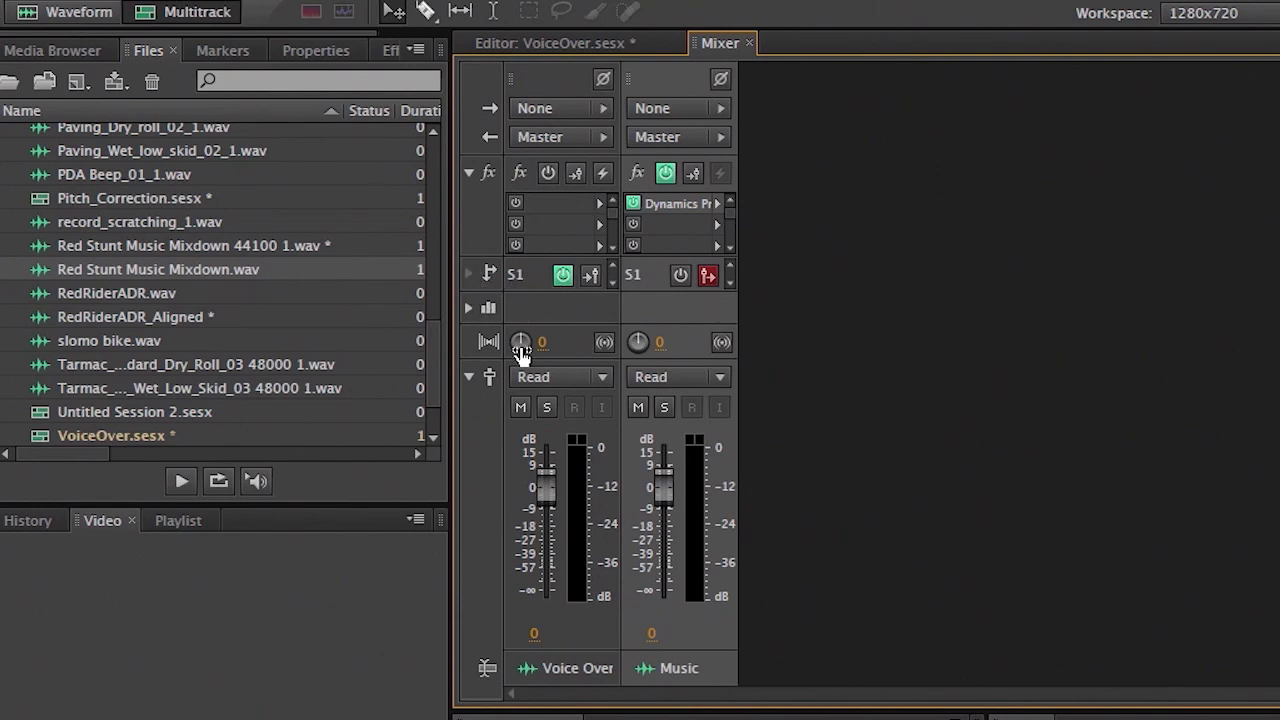
Set the Voice Over send to Side-Chain > Dynamics Processing (Music – Slot 1), then return to the Editor.
left_click(567, 45)
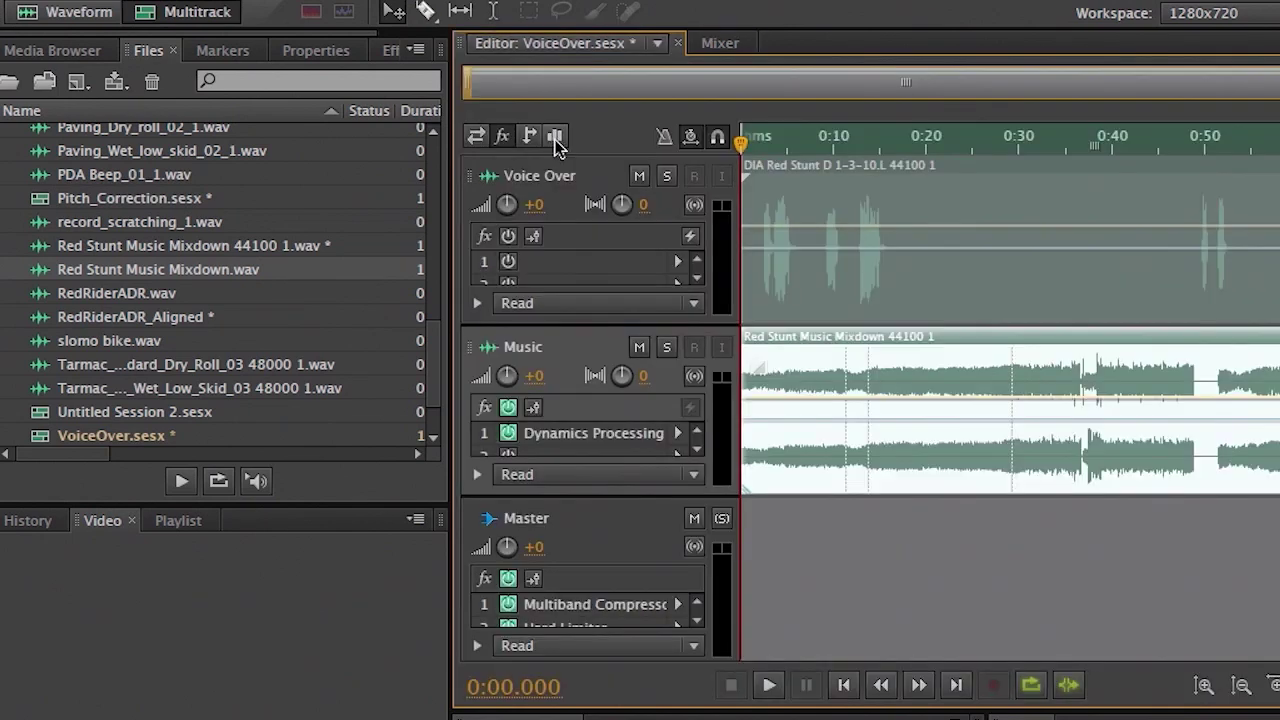
left_click(720, 43)
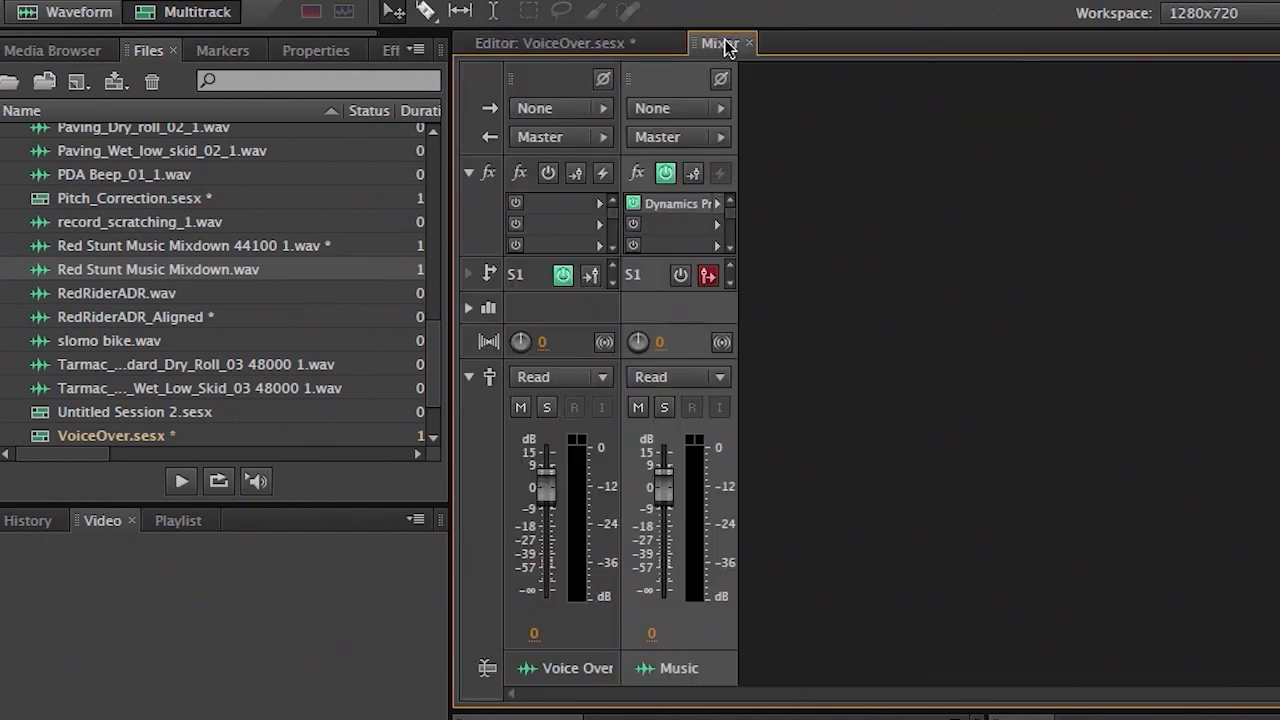
left_click(470, 177)
left_click(552, 305)
mouse_move(672, 395)
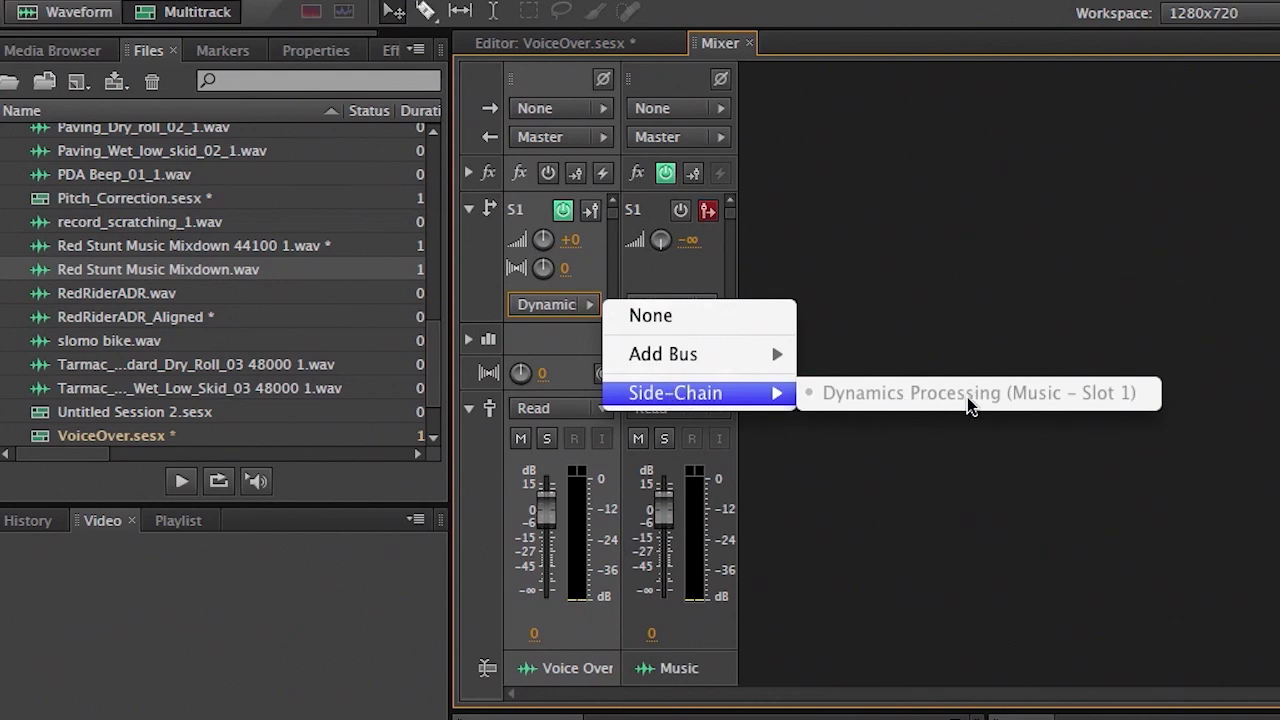
left_click(843, 397)
left_click(541, 47)
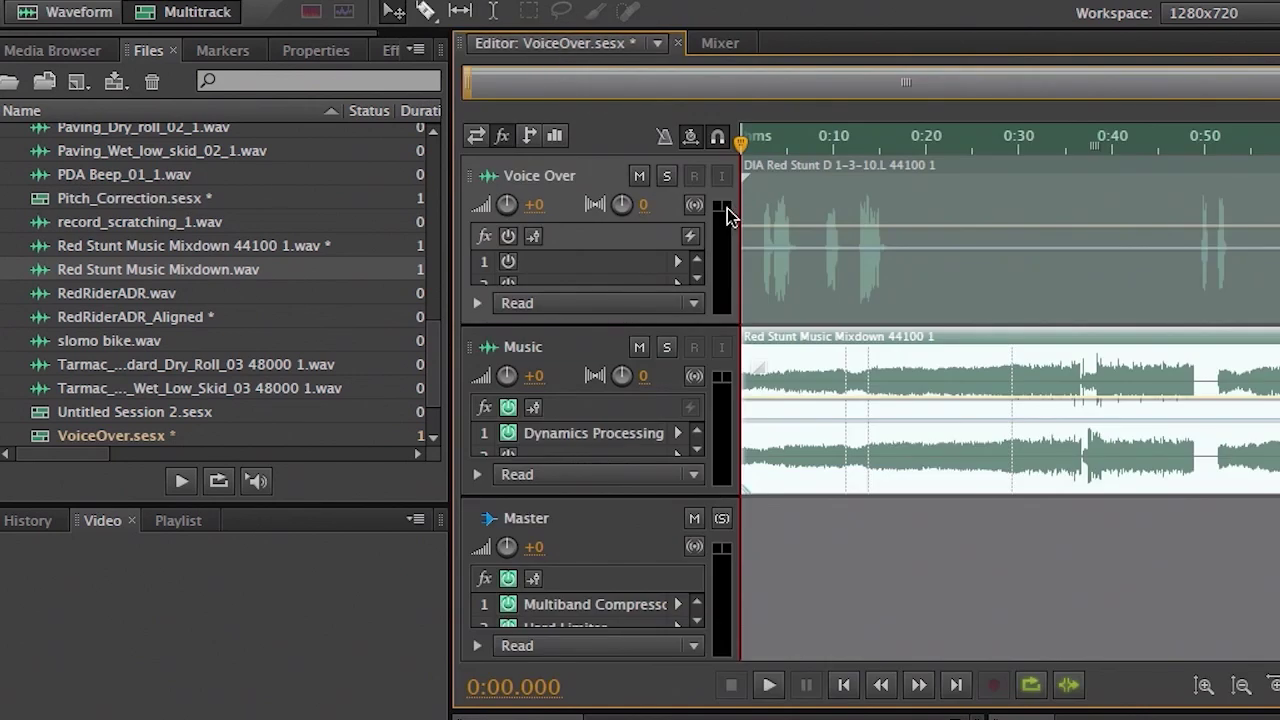
Play the session, bypass the Music fx rack, replay from near the start, then play again in the Mixer.
key("space")
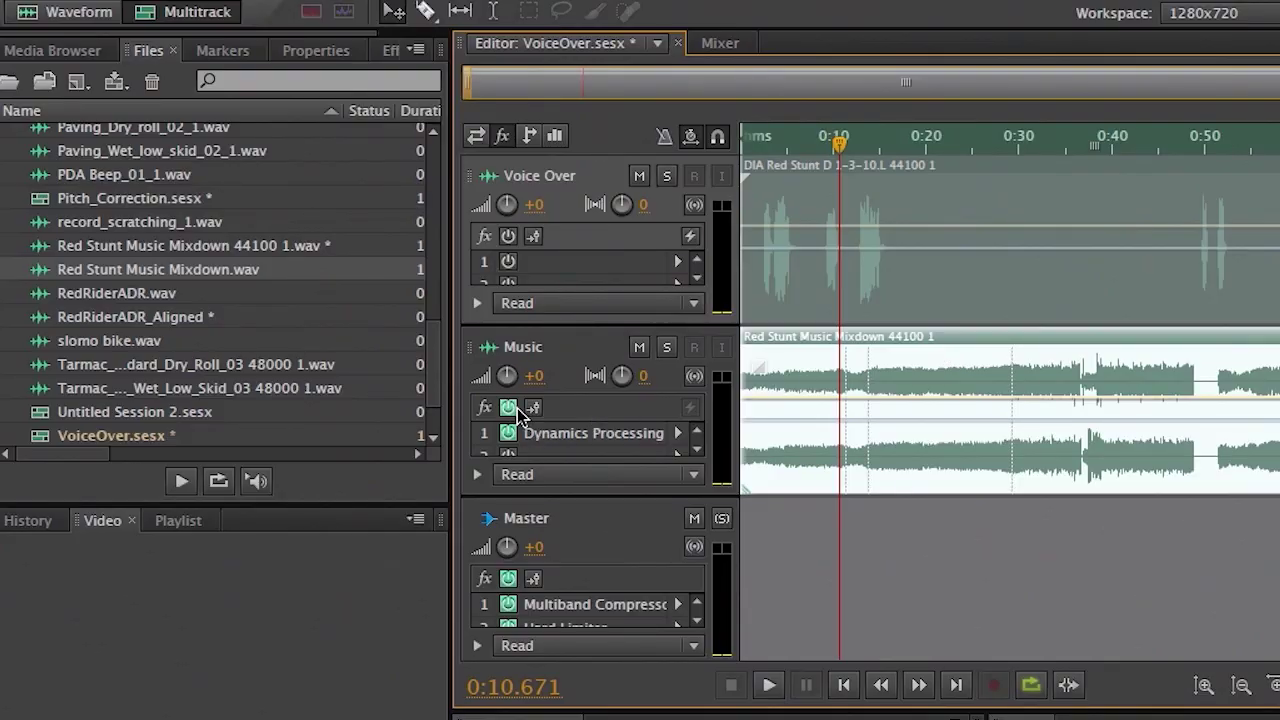
left_click(511, 408)
left_click_drag(838, 148, 746, 138)
key("space")
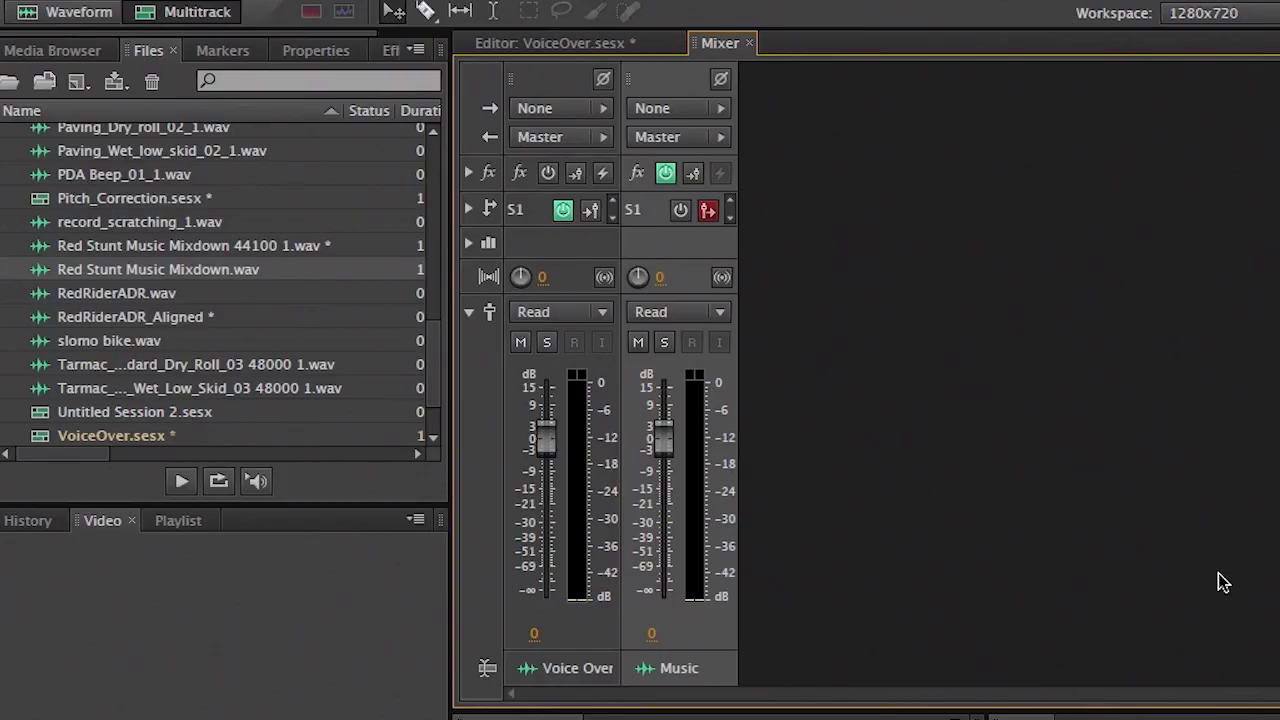
key("space")
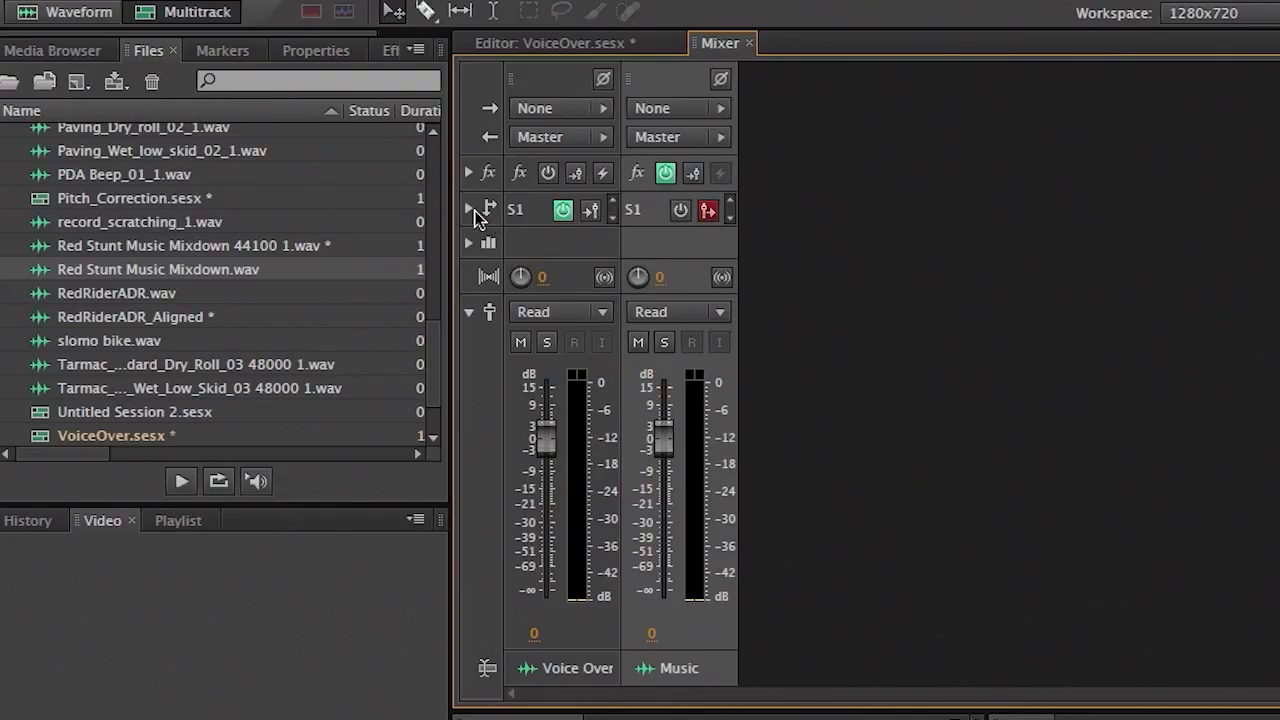
Expand Sends, set the Voice Over send S1 to +4.5 dB, and play the mix.
left_click(469, 209)
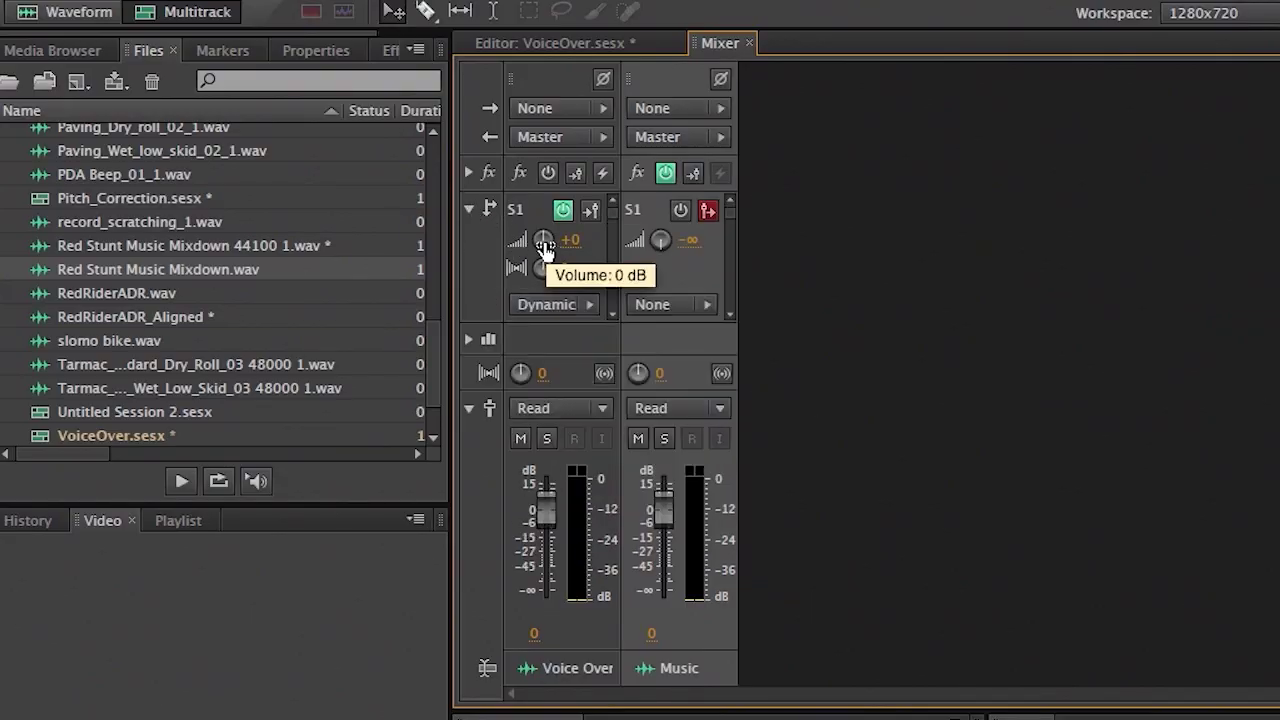
left_click_drag(545, 247, 543, 240)
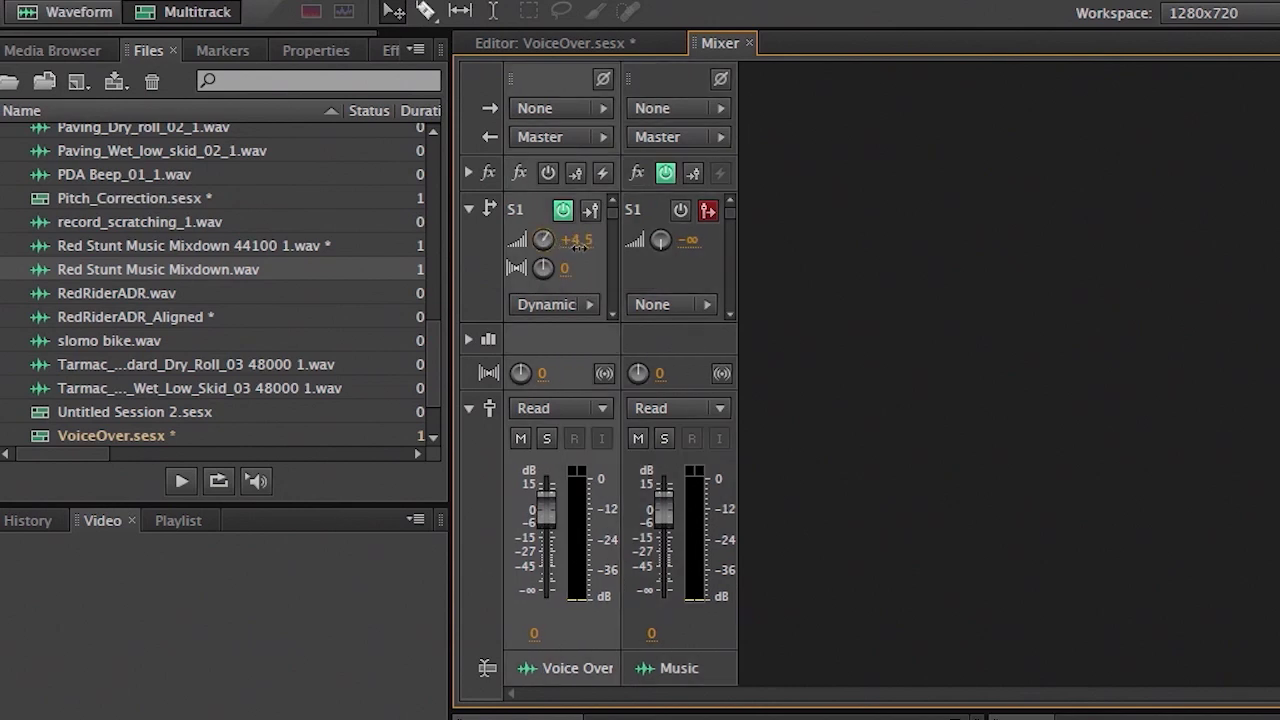
key("space")
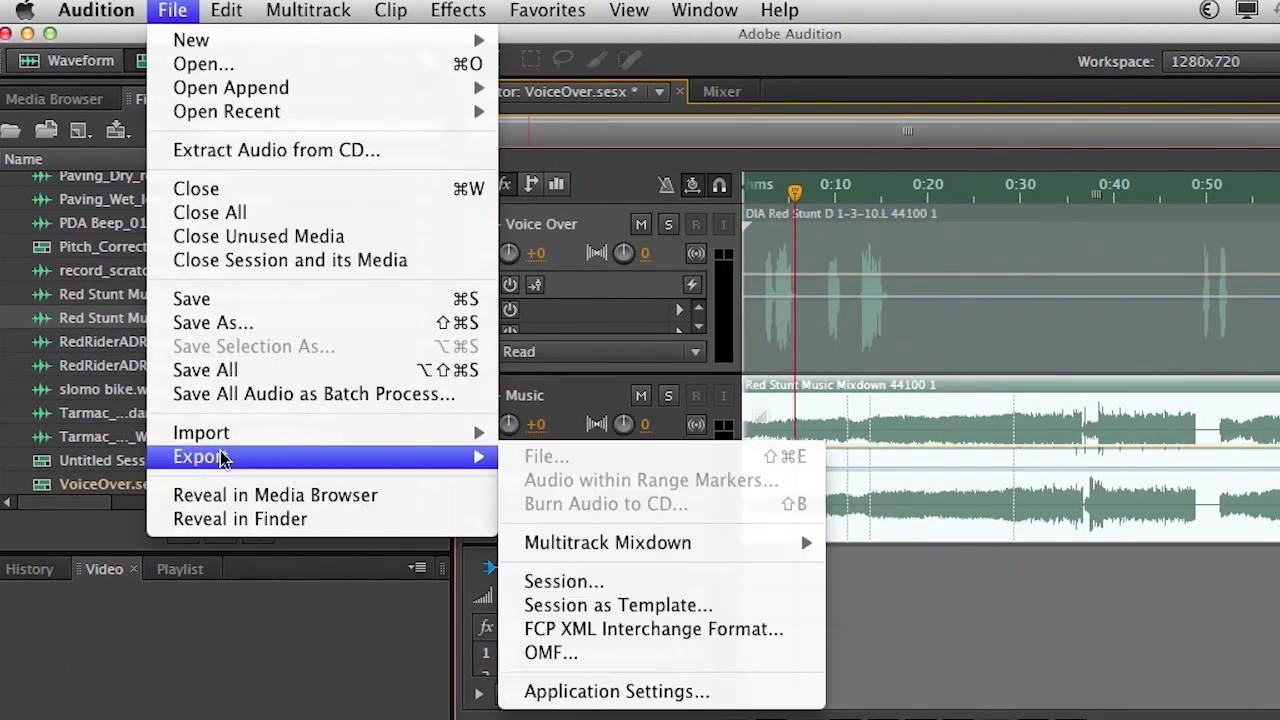
Open the Entire Session mixdown export to VoiceOver_mixdown.wav, keep Wave PCM, and cancel the Mixdown Options.
mouse_move(646, 545)
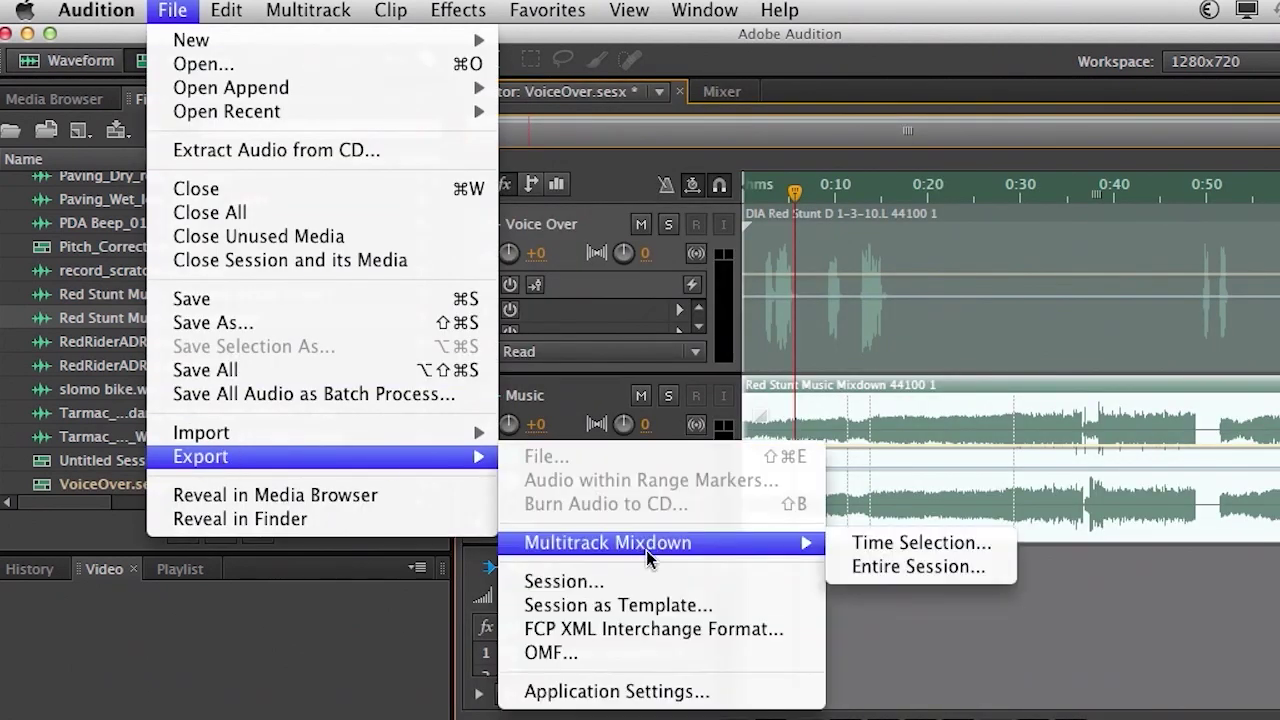
left_click(956, 568)
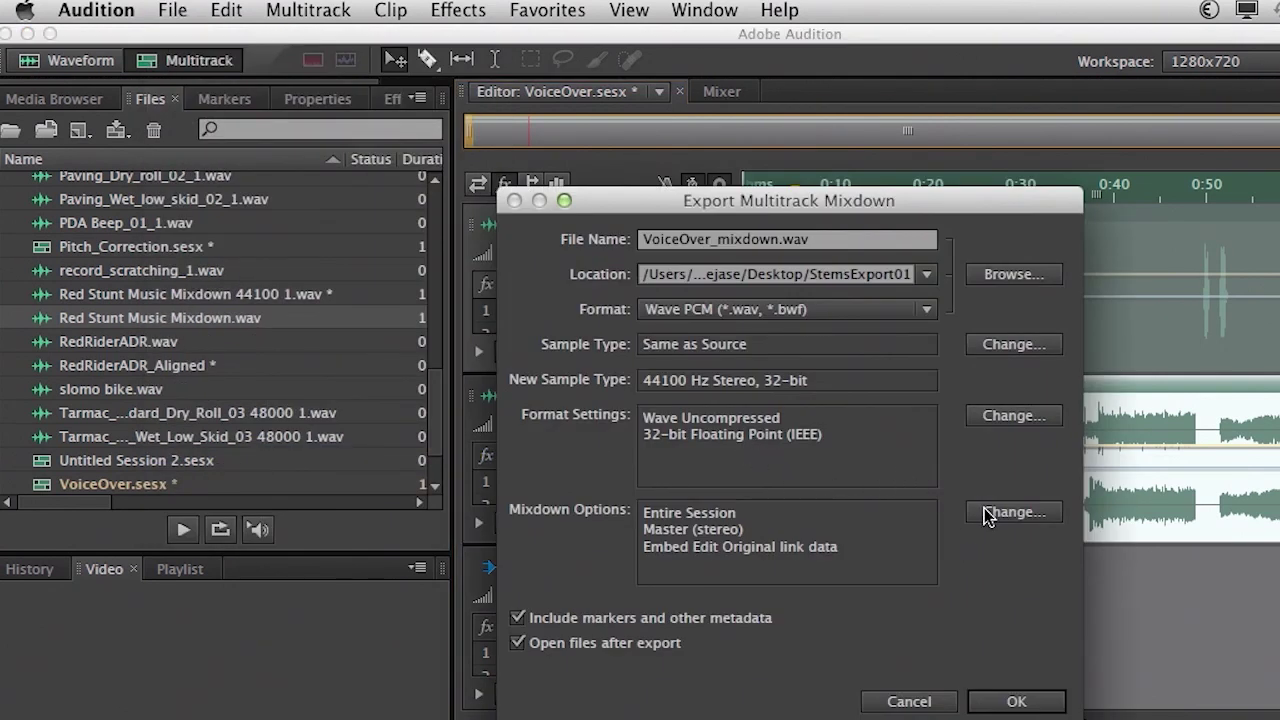
left_click(870, 311)
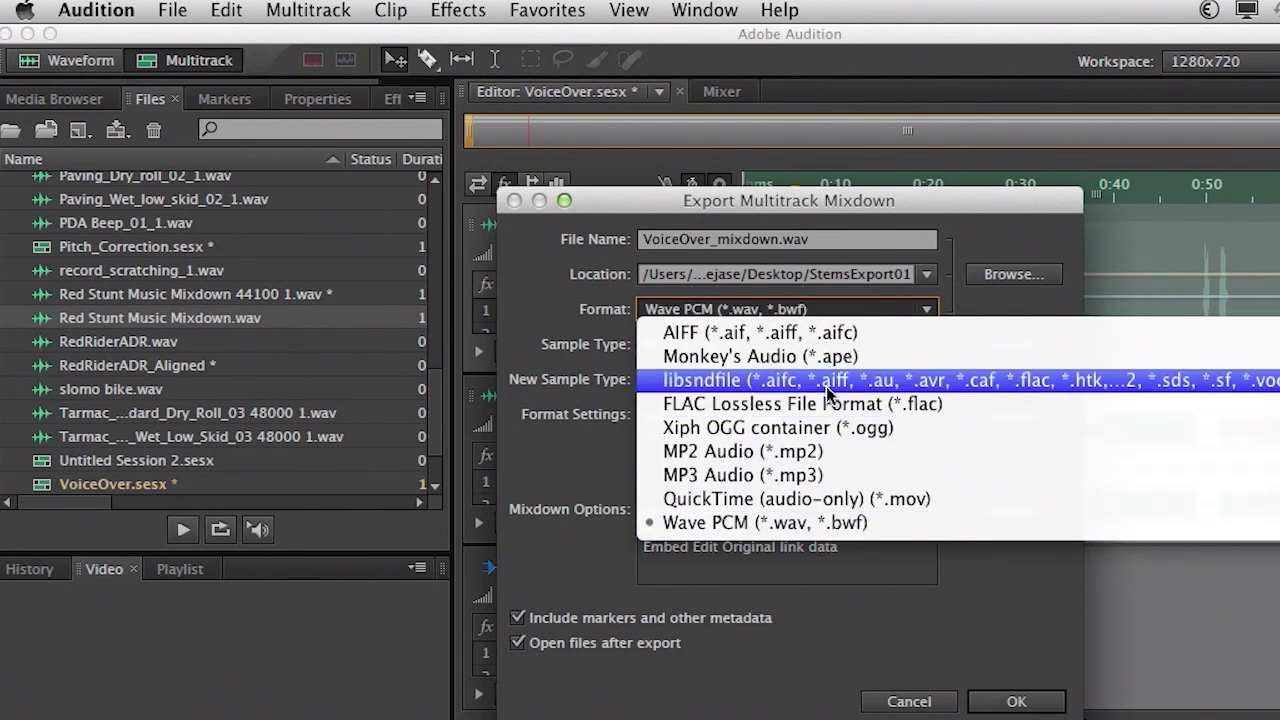
left_click(540, 296)
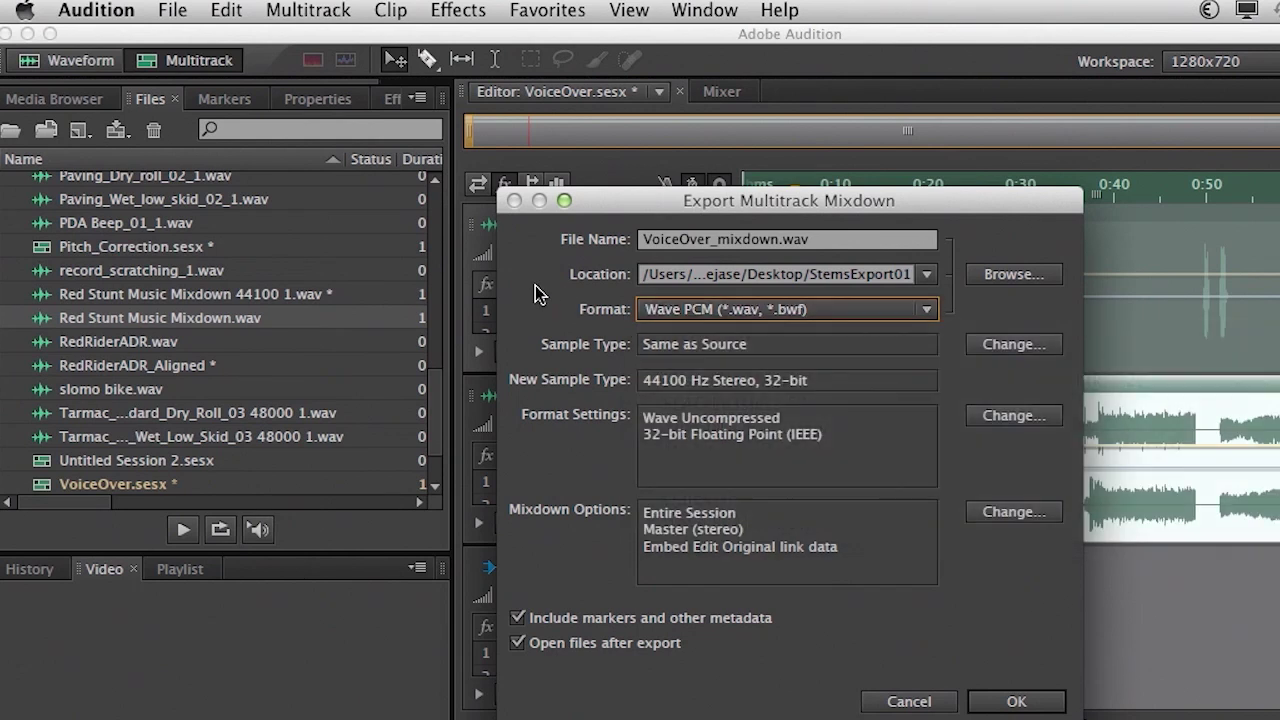
left_click(995, 512)
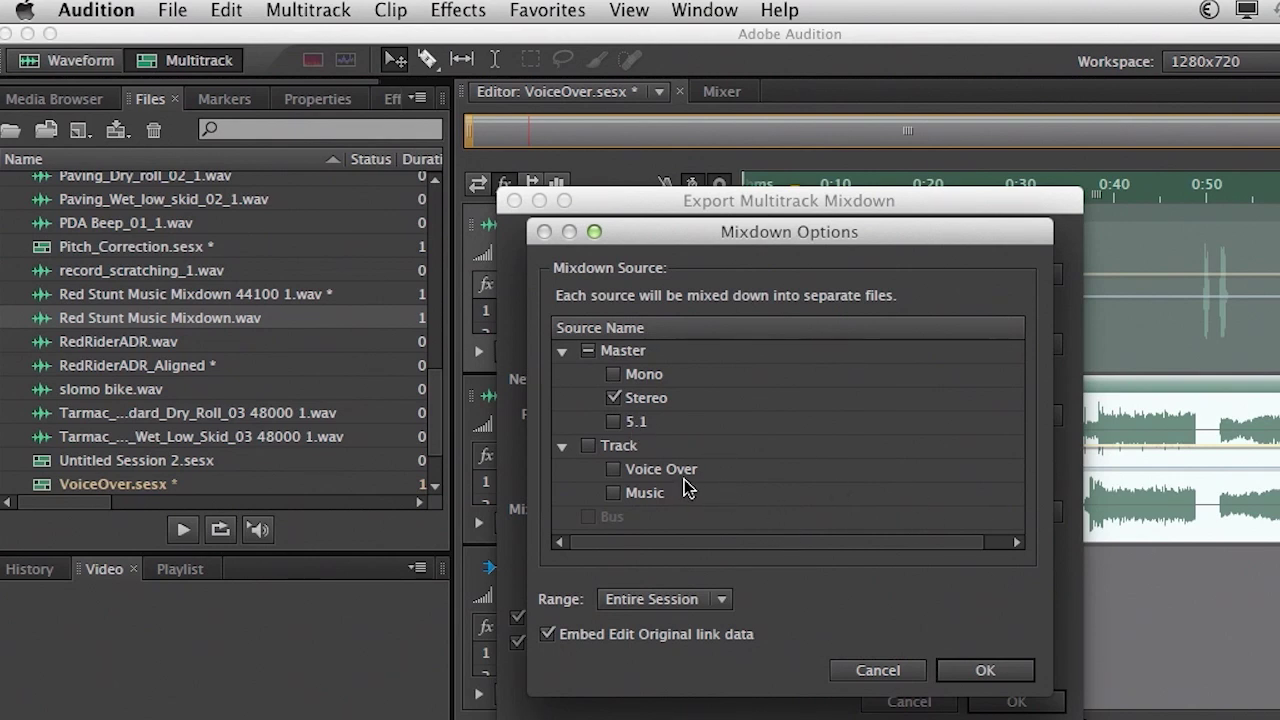
left_click(866, 676)
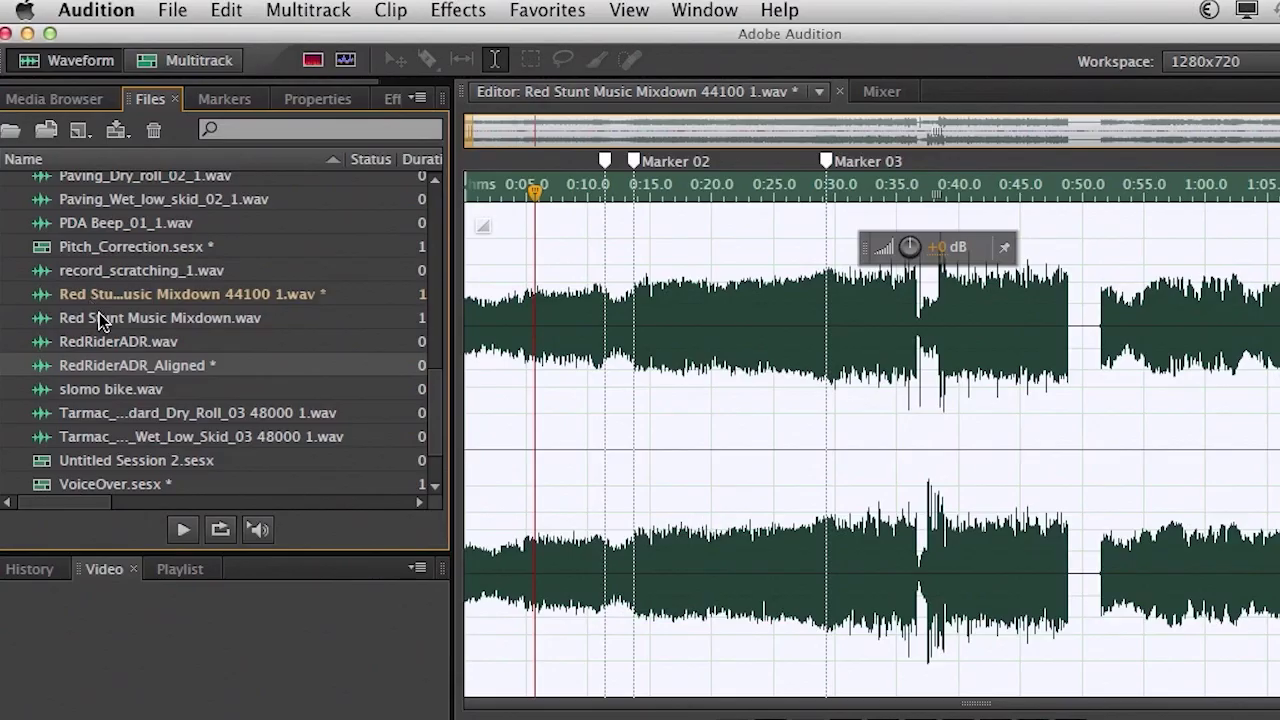
Select Red Stunt Music Mixdown 44100 1.wav, review the Burn Audio to CD dialog, then cancel it.
left_click(100, 318)
left_click(172, 10)
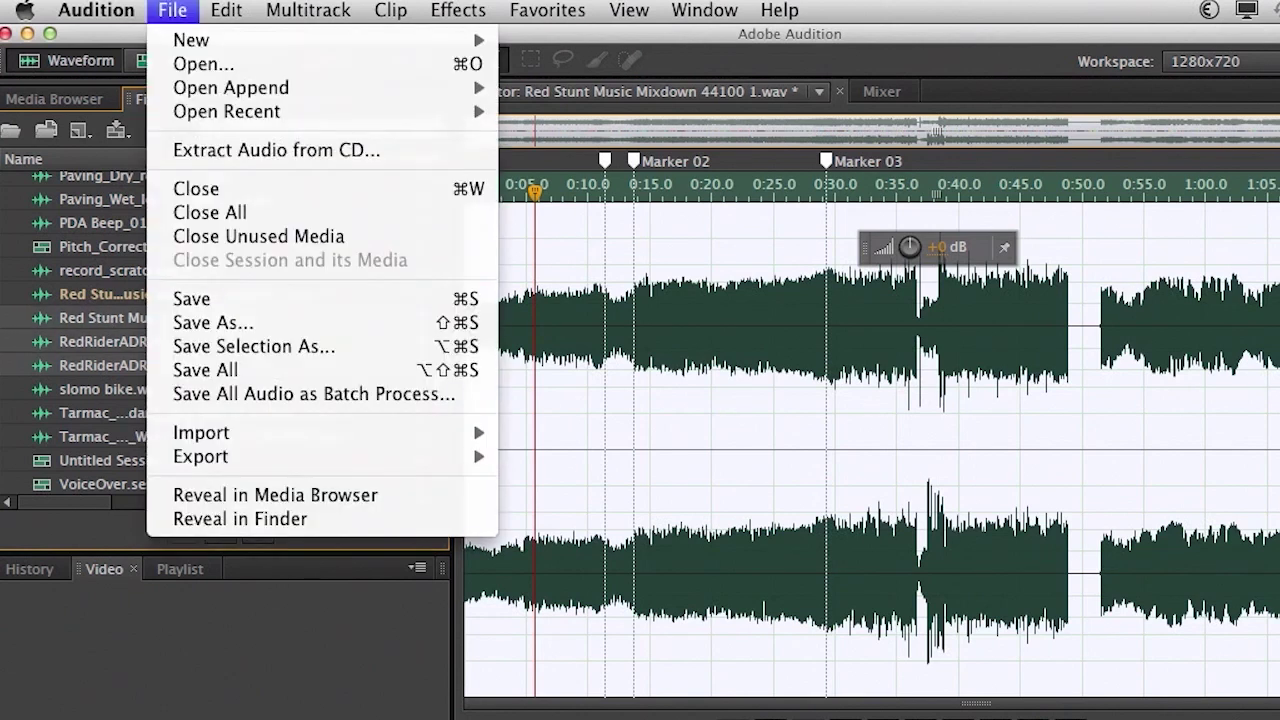
mouse_move(241, 456)
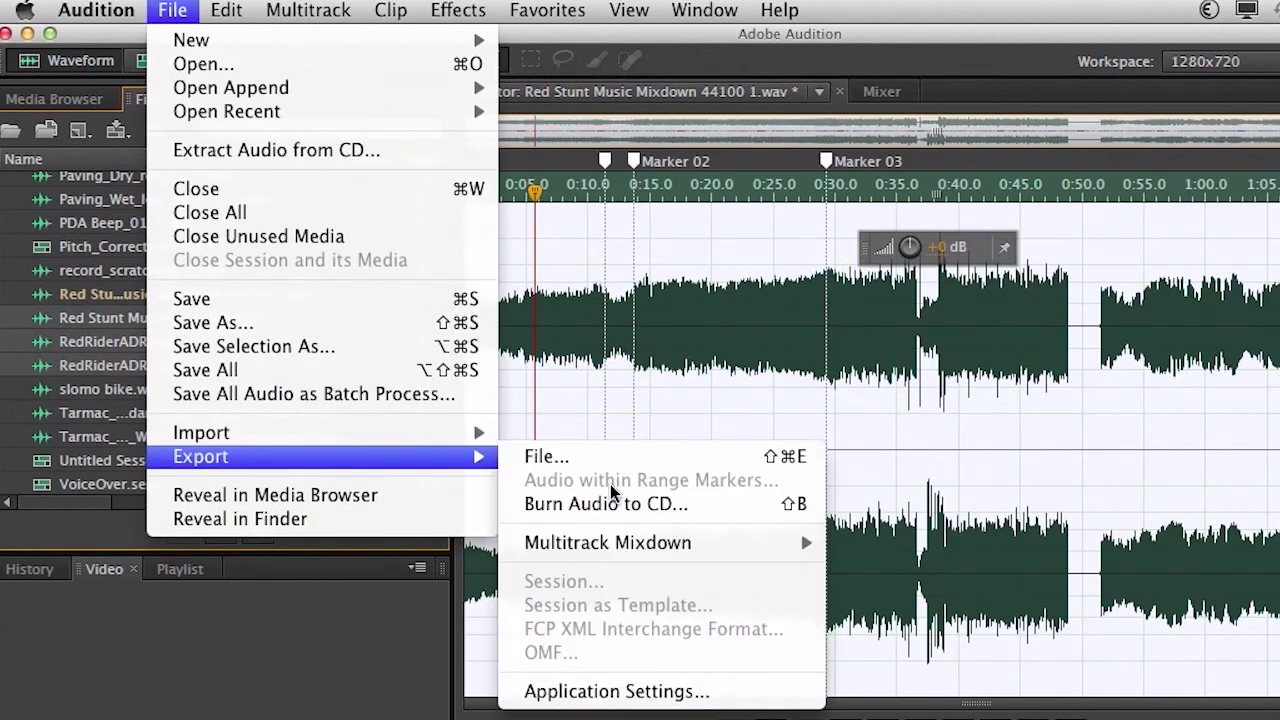
left_click(725, 505)
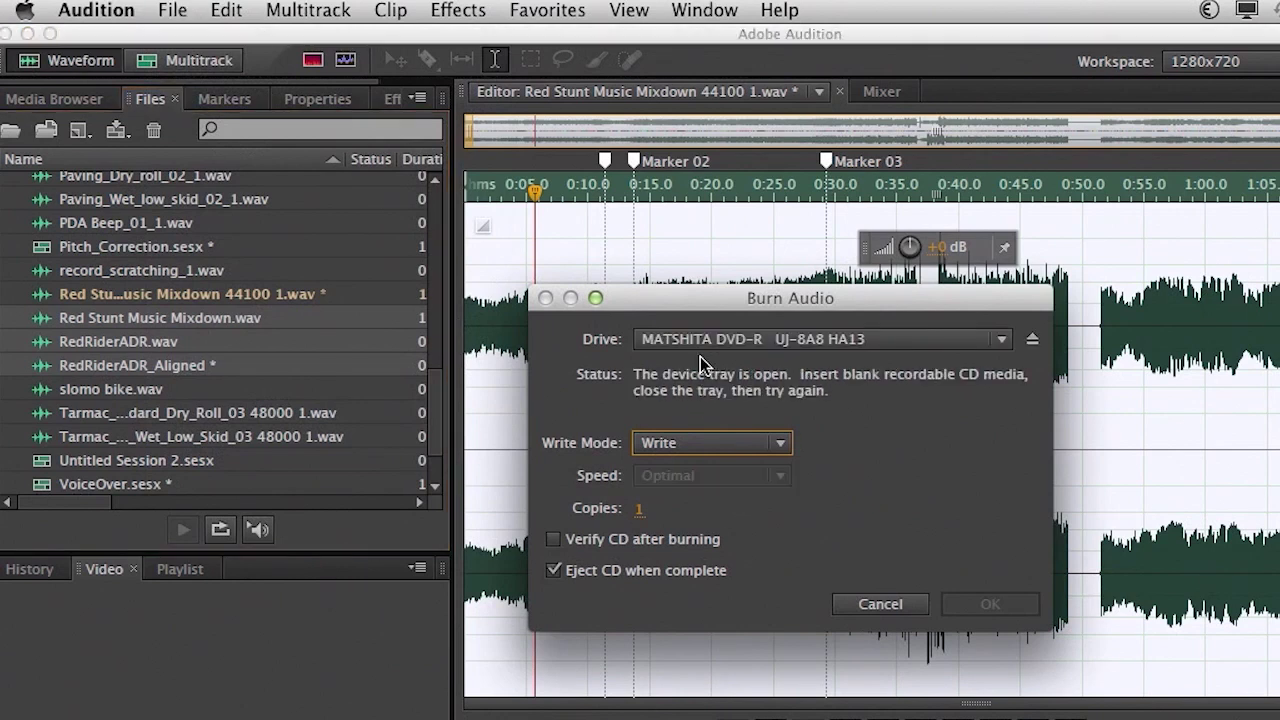
left_click(880, 604)
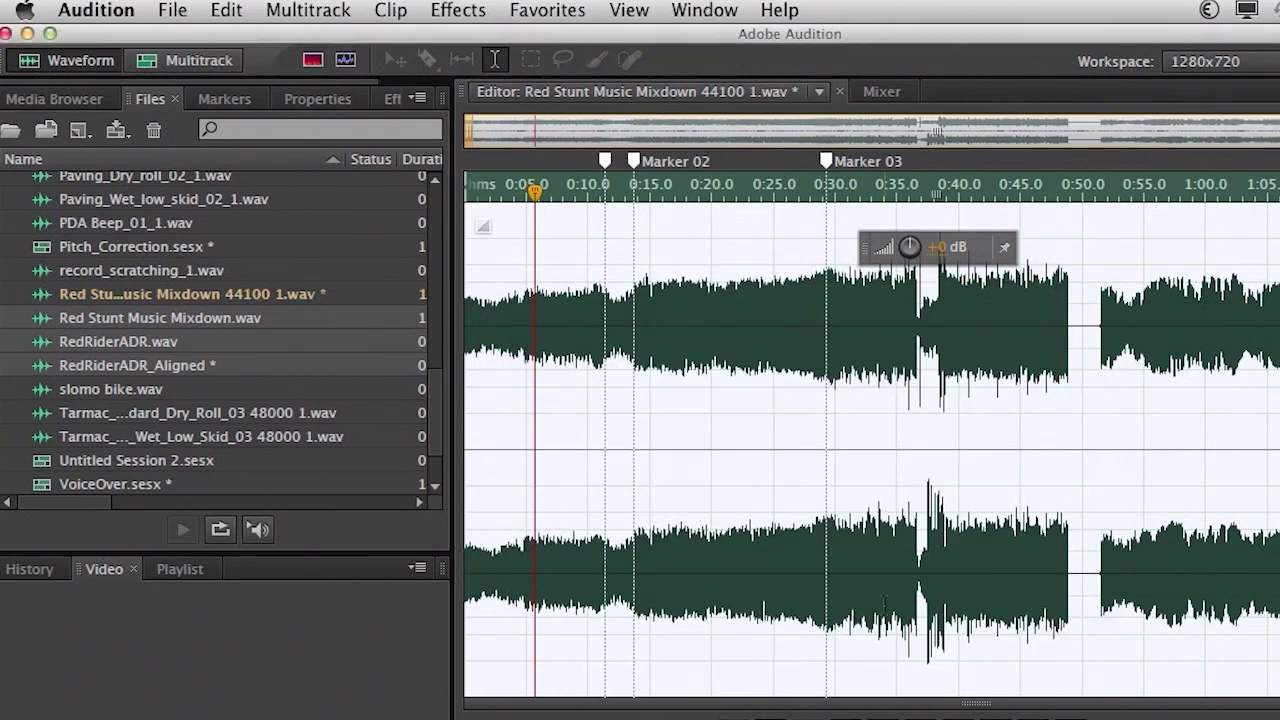